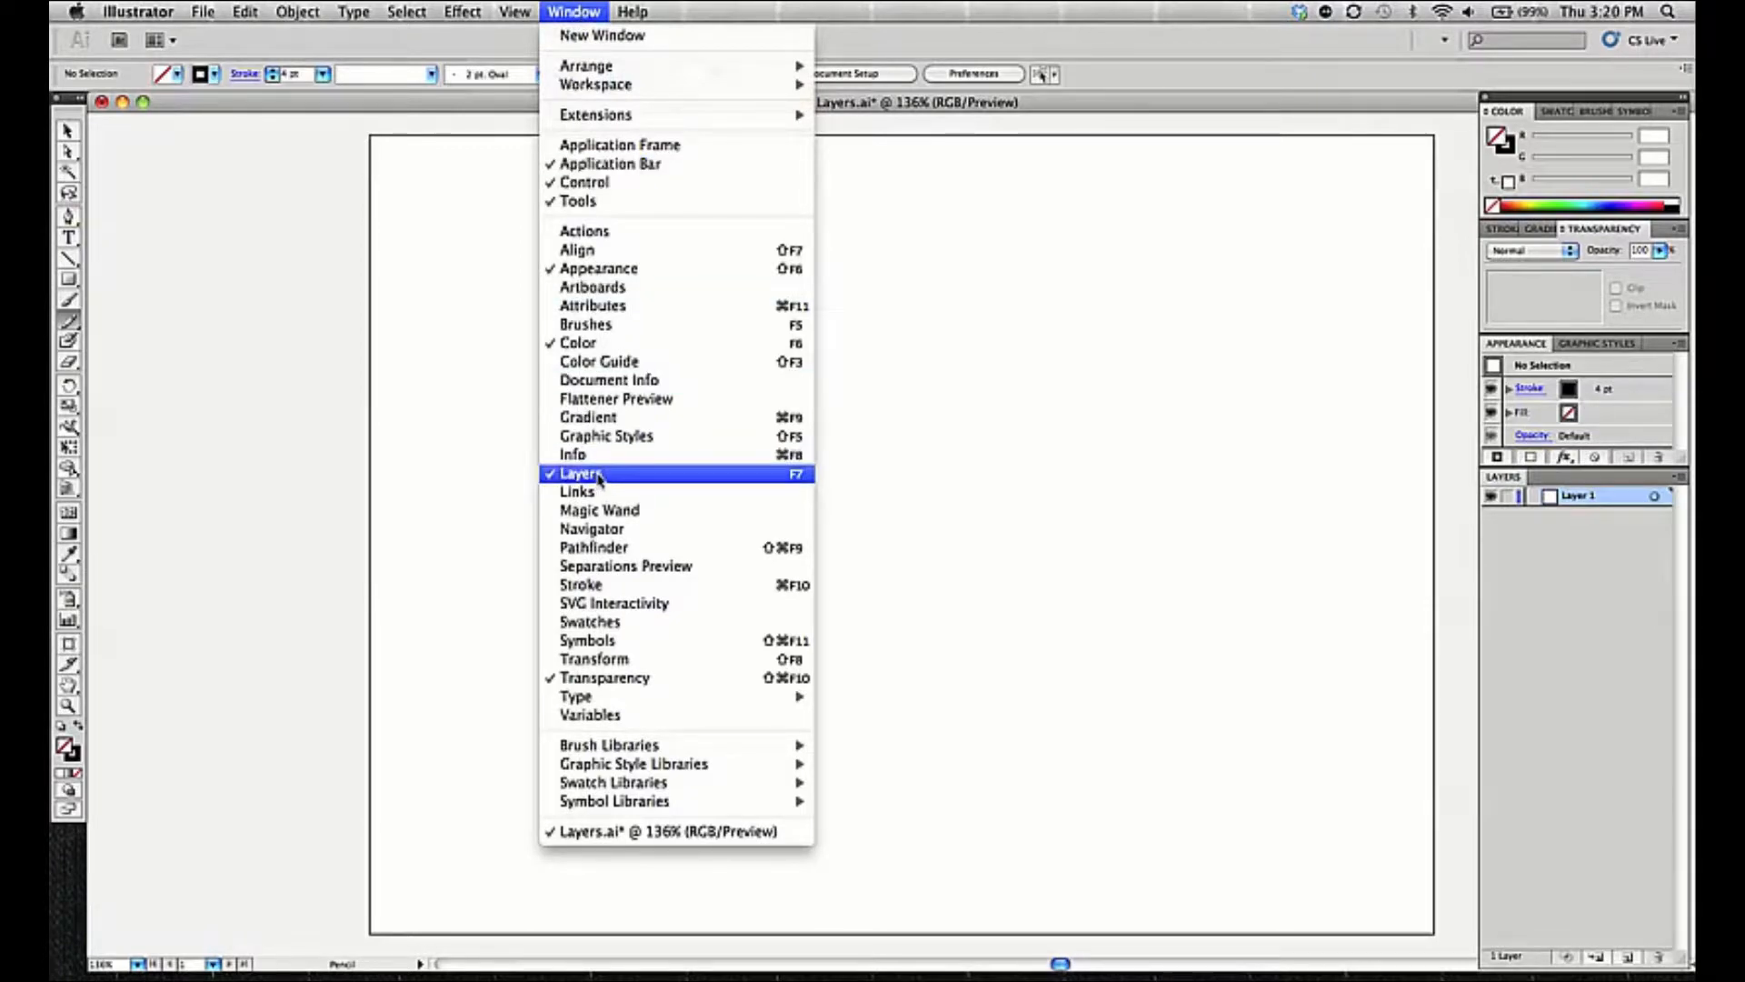
Draw a column of six loops with the Pencil tool and two long, near-vertical curved lines beside them
{"action": "left_click", "coordinate": [627, 474]}
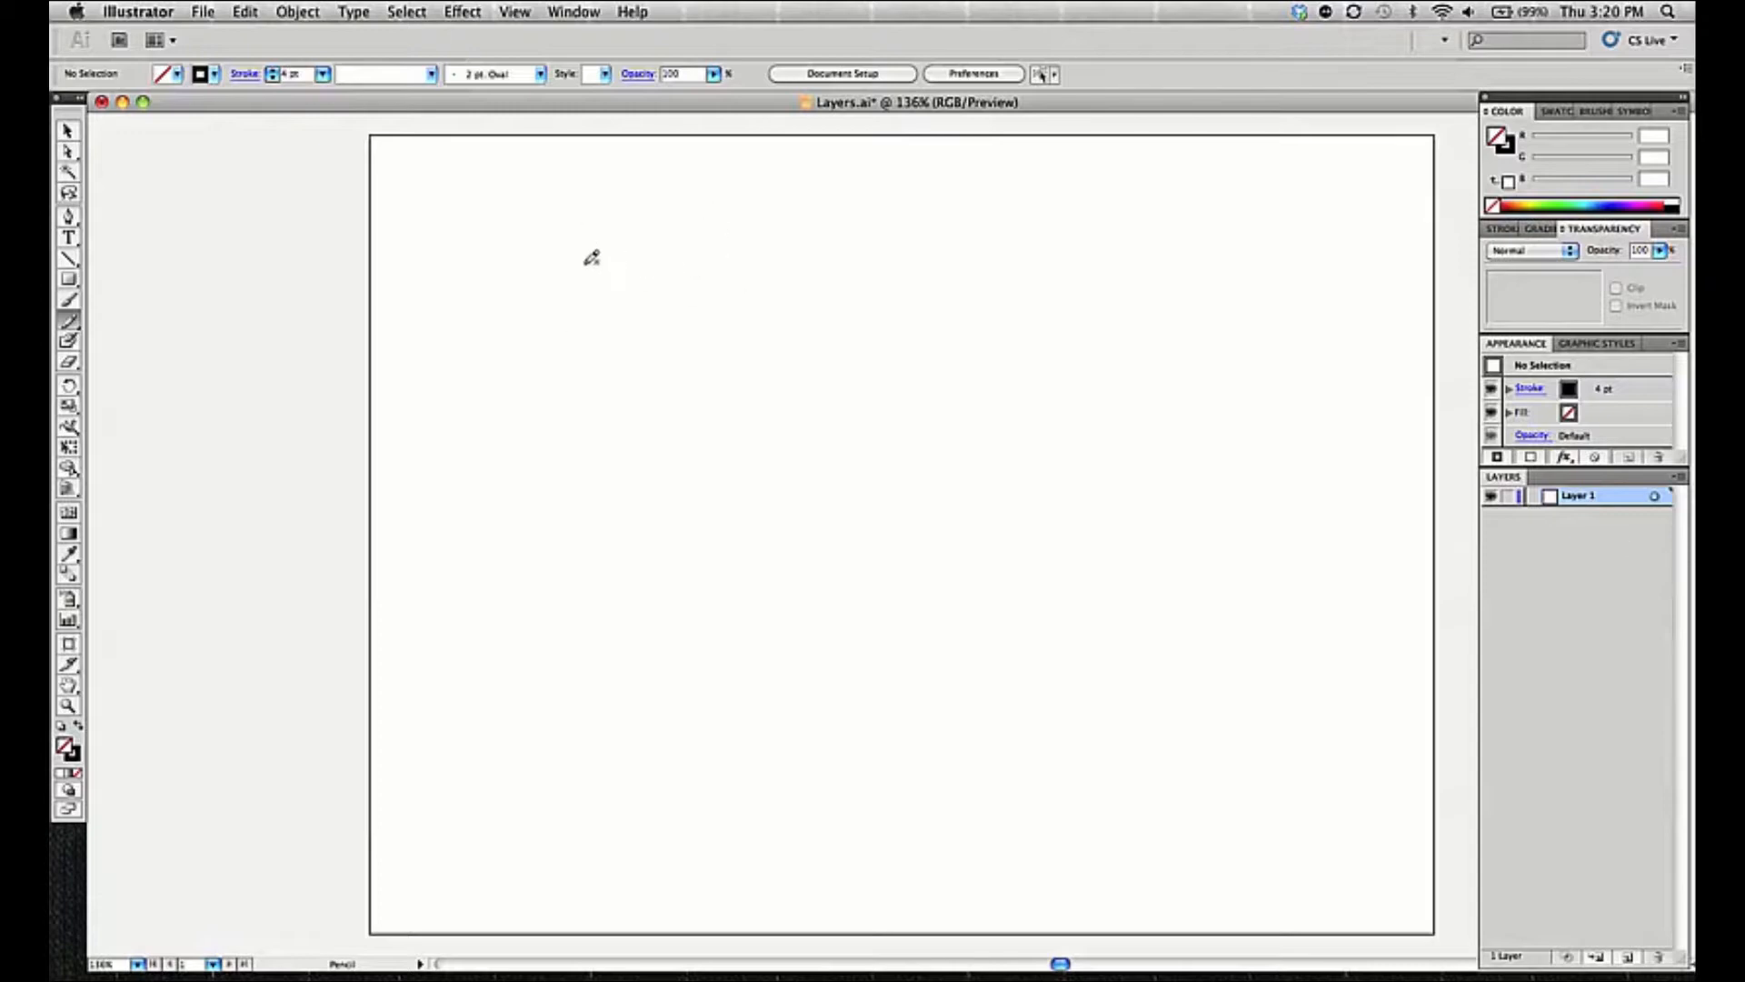
{"action": "left_click_drag", "start_coordinate": [567, 249], "coordinate": [540, 272]}
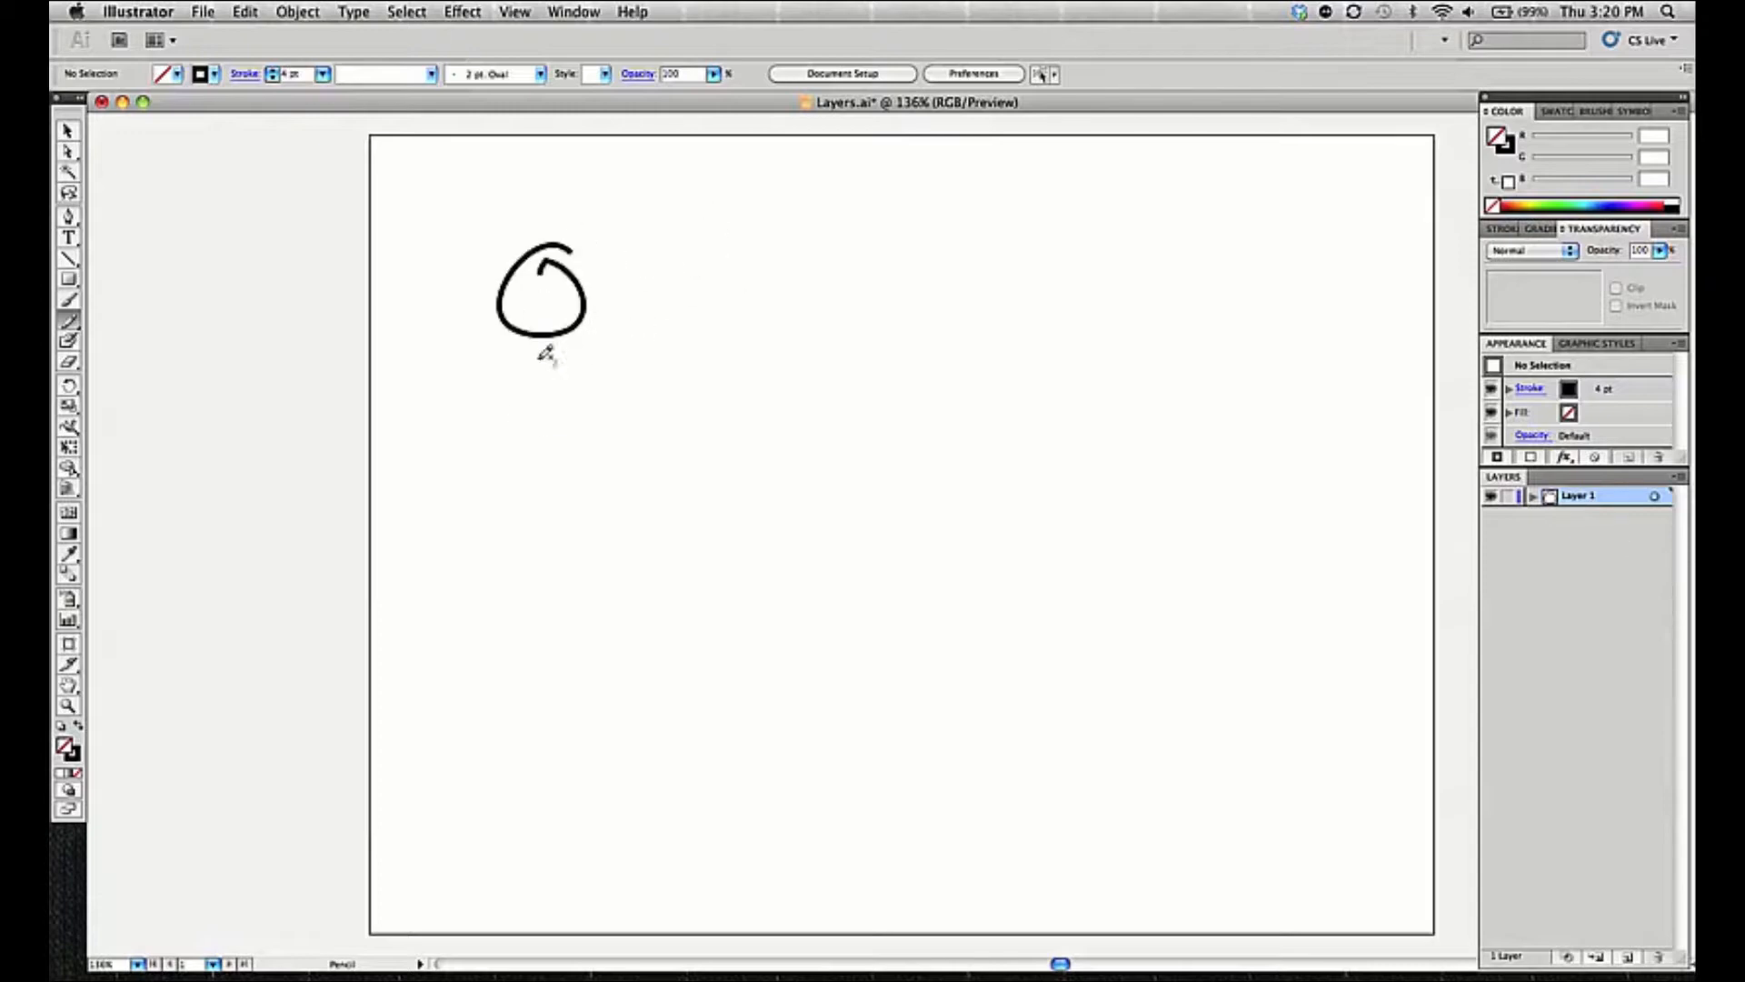
{"action": "left_click_drag", "start_coordinate": [554, 360], "coordinate": [539, 373]}
{"action": "left_click_drag", "start_coordinate": [564, 457], "coordinate": [534, 475]}
{"action": "left_click_drag", "start_coordinate": [568, 596], "coordinate": [529, 600]}
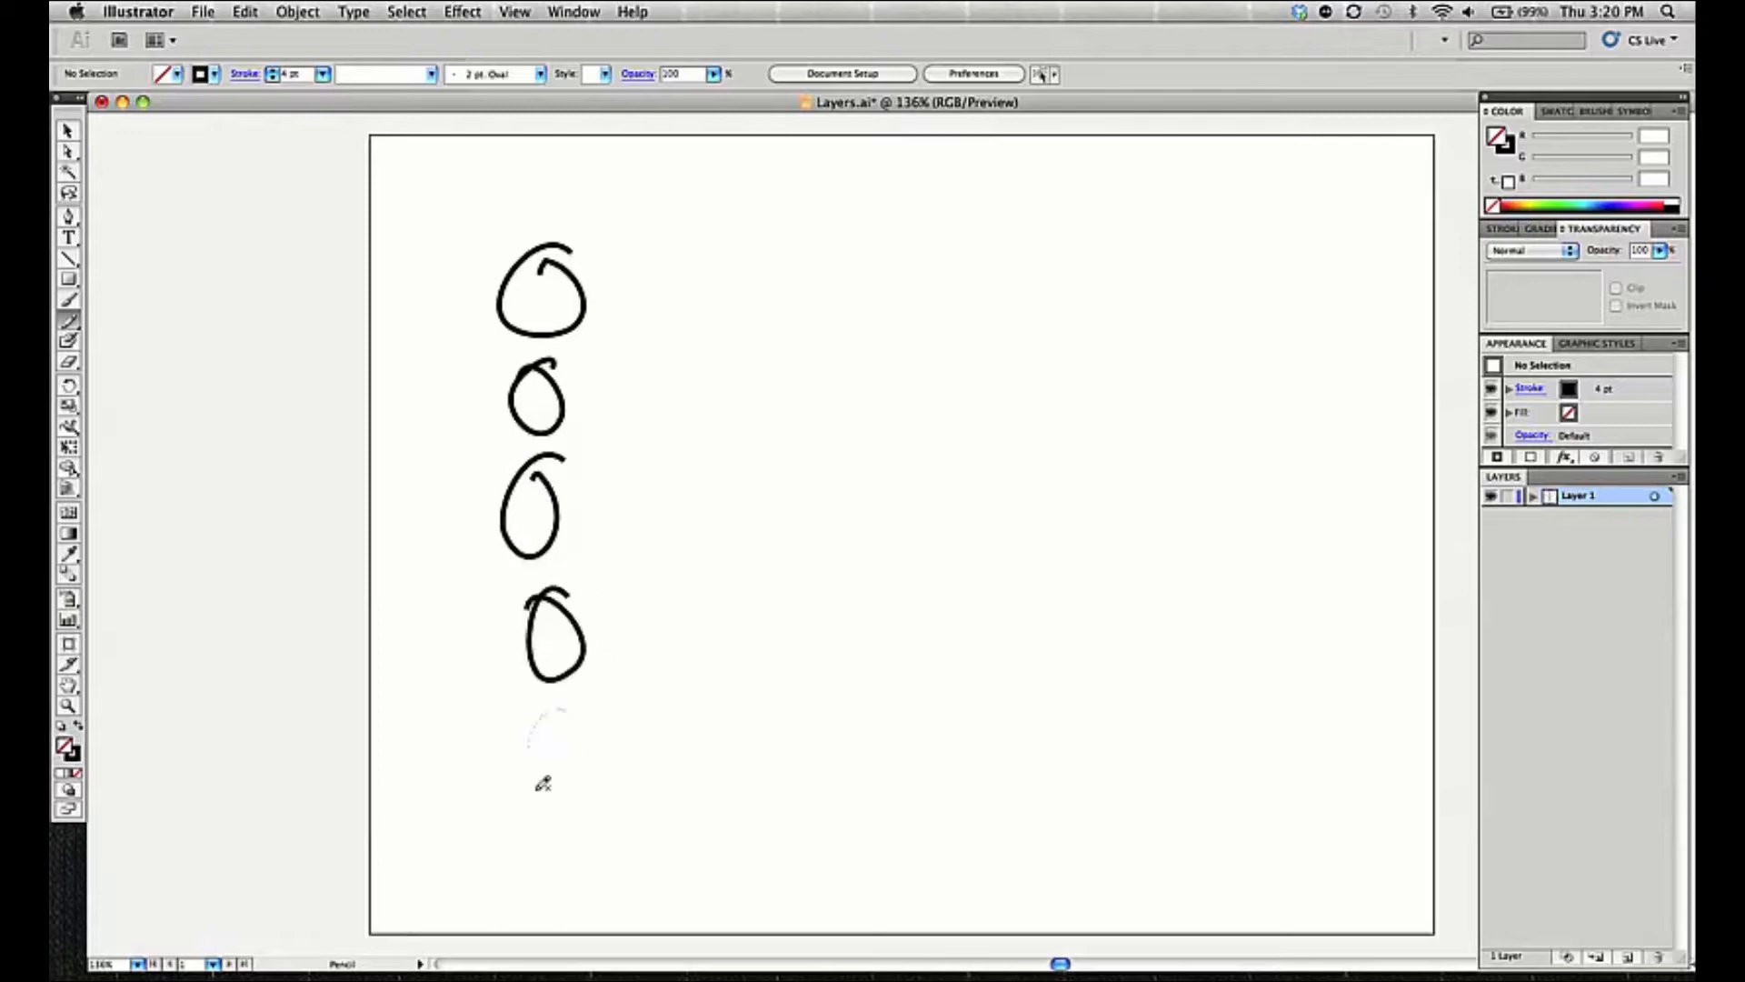
{"action": "left_click_drag", "start_coordinate": [562, 701], "coordinate": [536, 704]}
{"action": "left_click_drag", "start_coordinate": [559, 811], "coordinate": [537, 813]}
{"action": "mouse_move", "coordinate": [647, 229]}
{"action": "left_mouse_down"}
{"action": "mouse_move", "coordinate": [621, 865]}
{"action": "mouse_move", "coordinate": [680, 841]}
{"action": "left_mouse_up"}
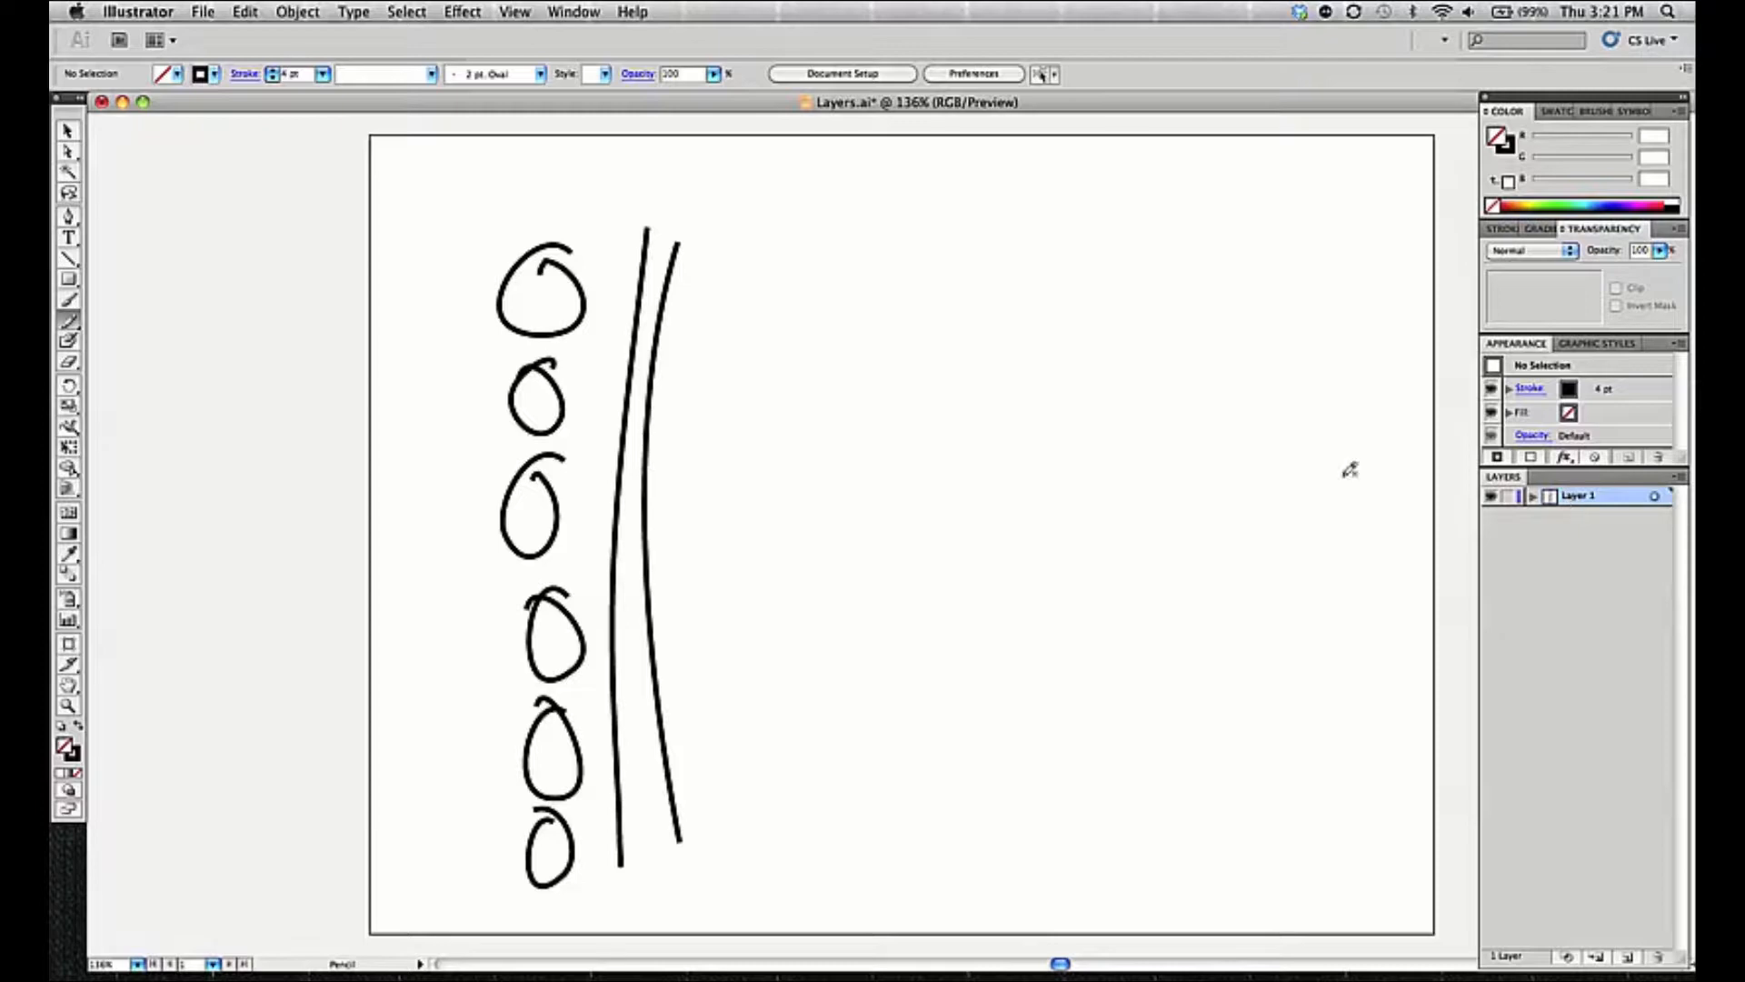
Expand Layer 1, highlight its bottommost and topmost path entries in turn, and collapse the layer again
{"action": "left_click", "coordinate": [1533, 497]}
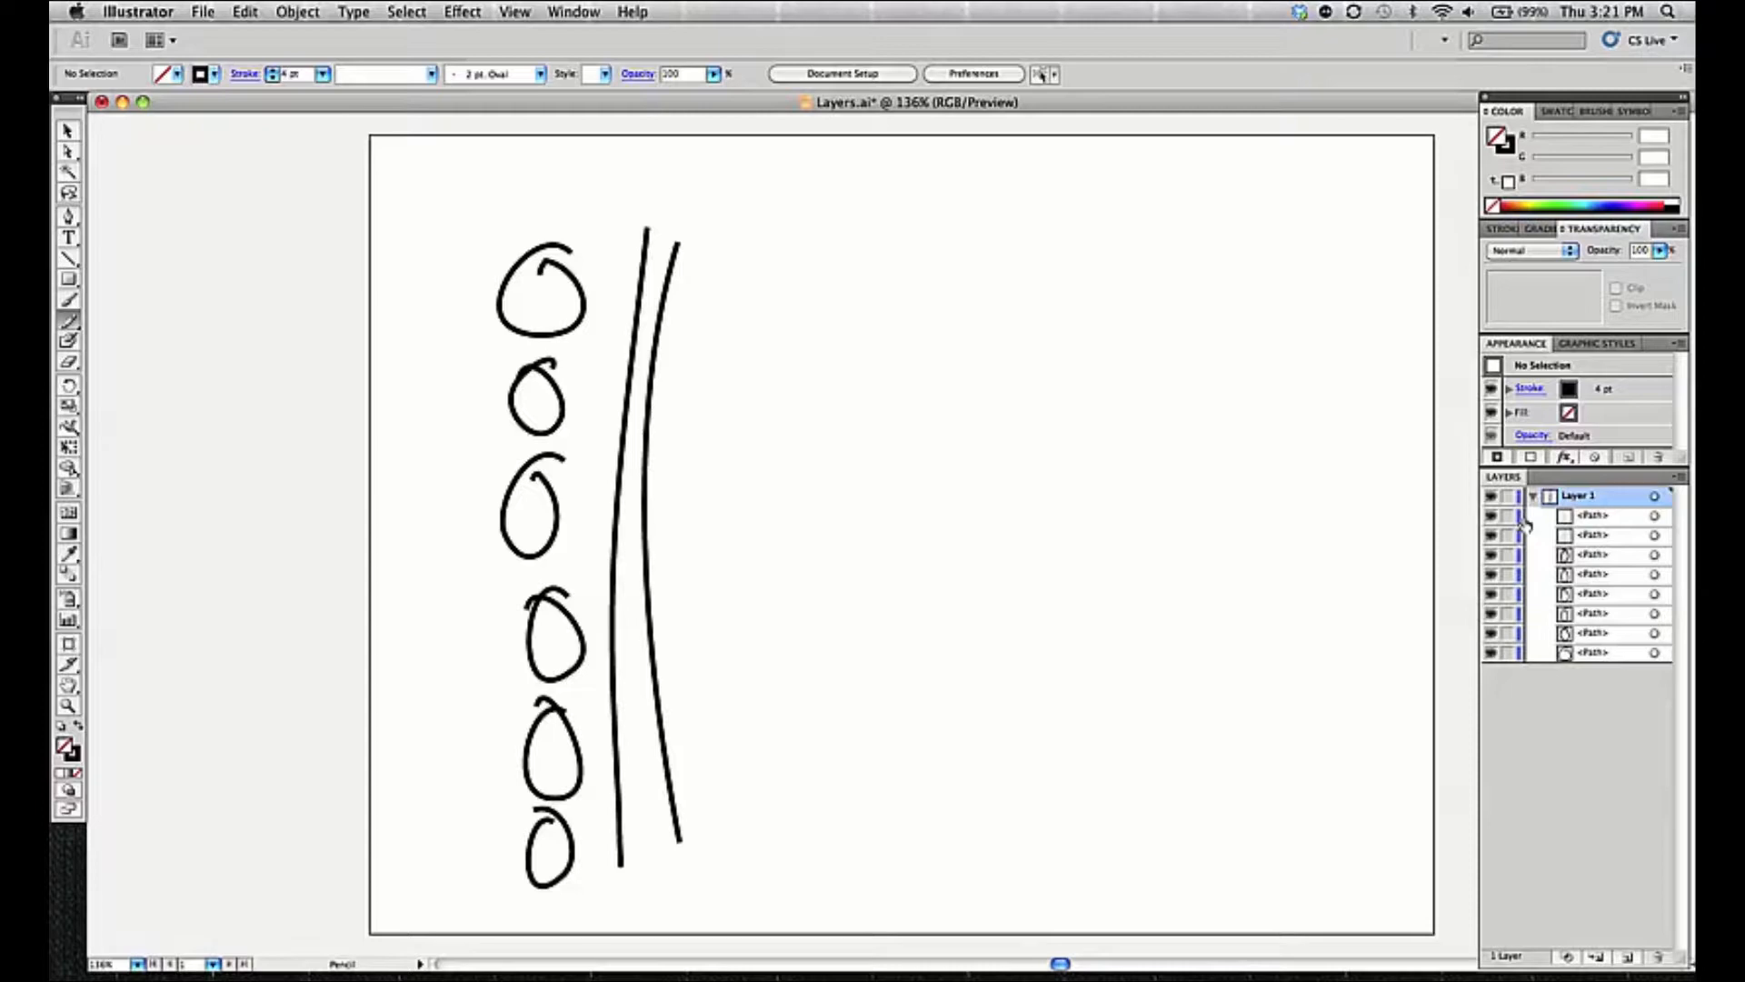
{"action": "left_click", "coordinate": [1598, 653]}
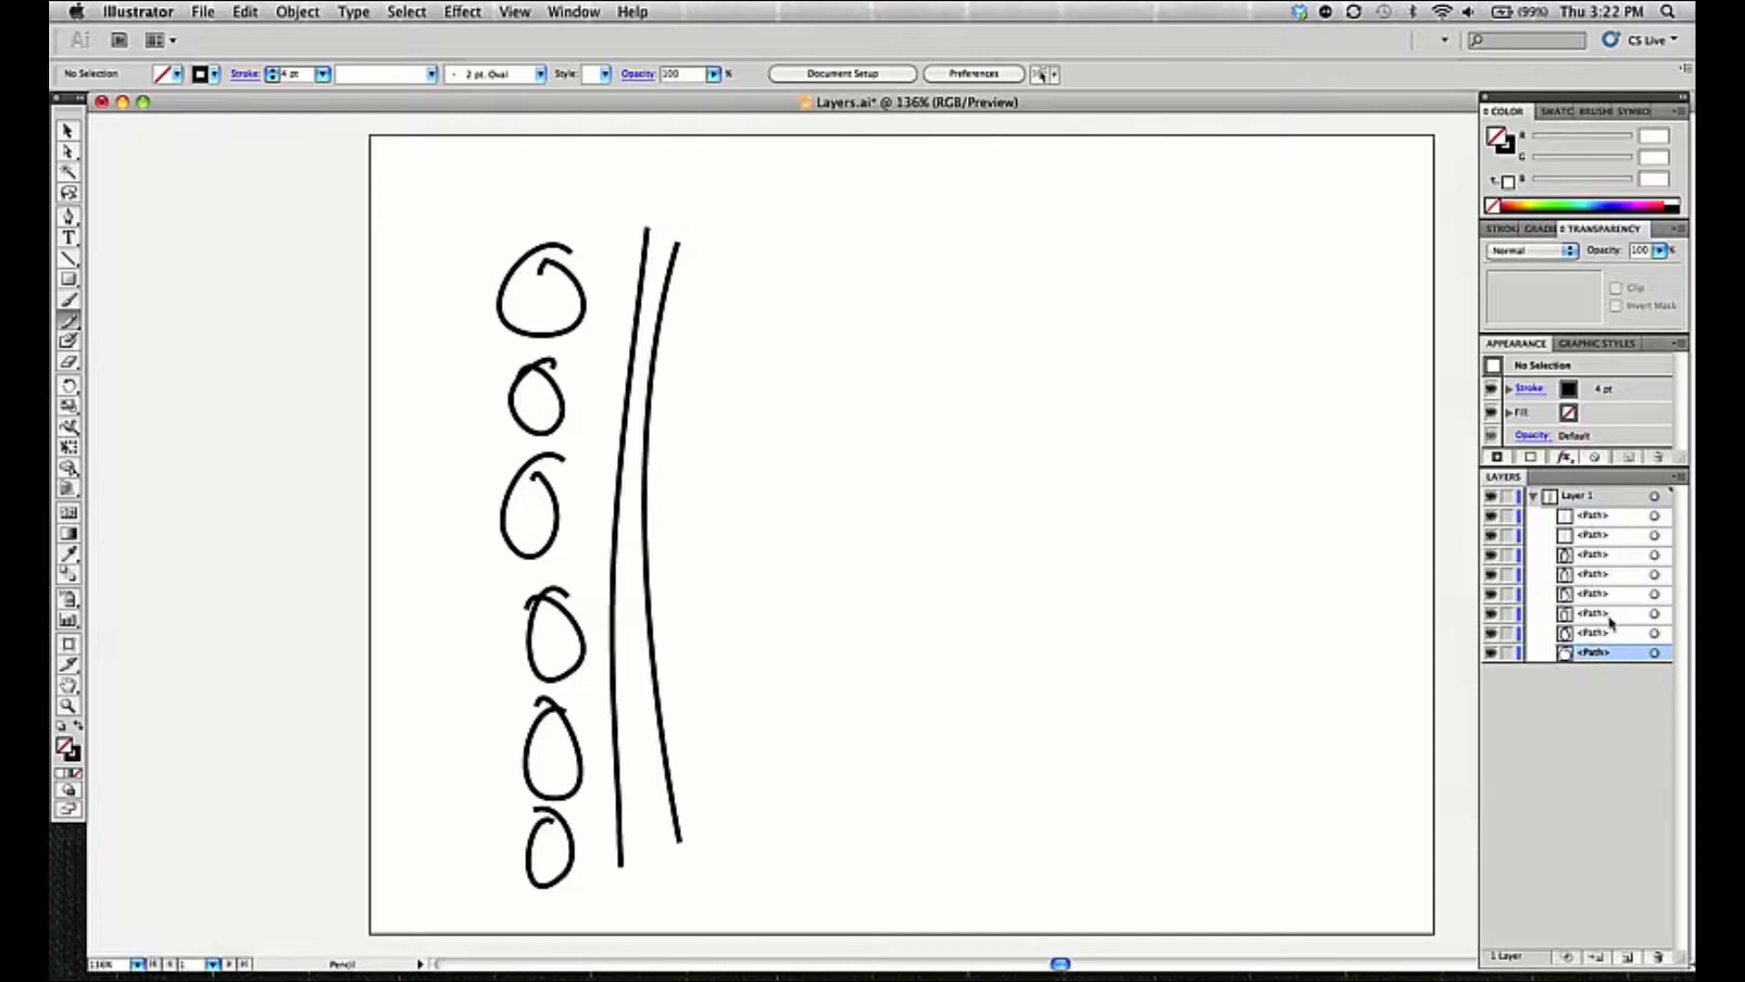
{"action": "left_click", "coordinate": [1609, 518]}
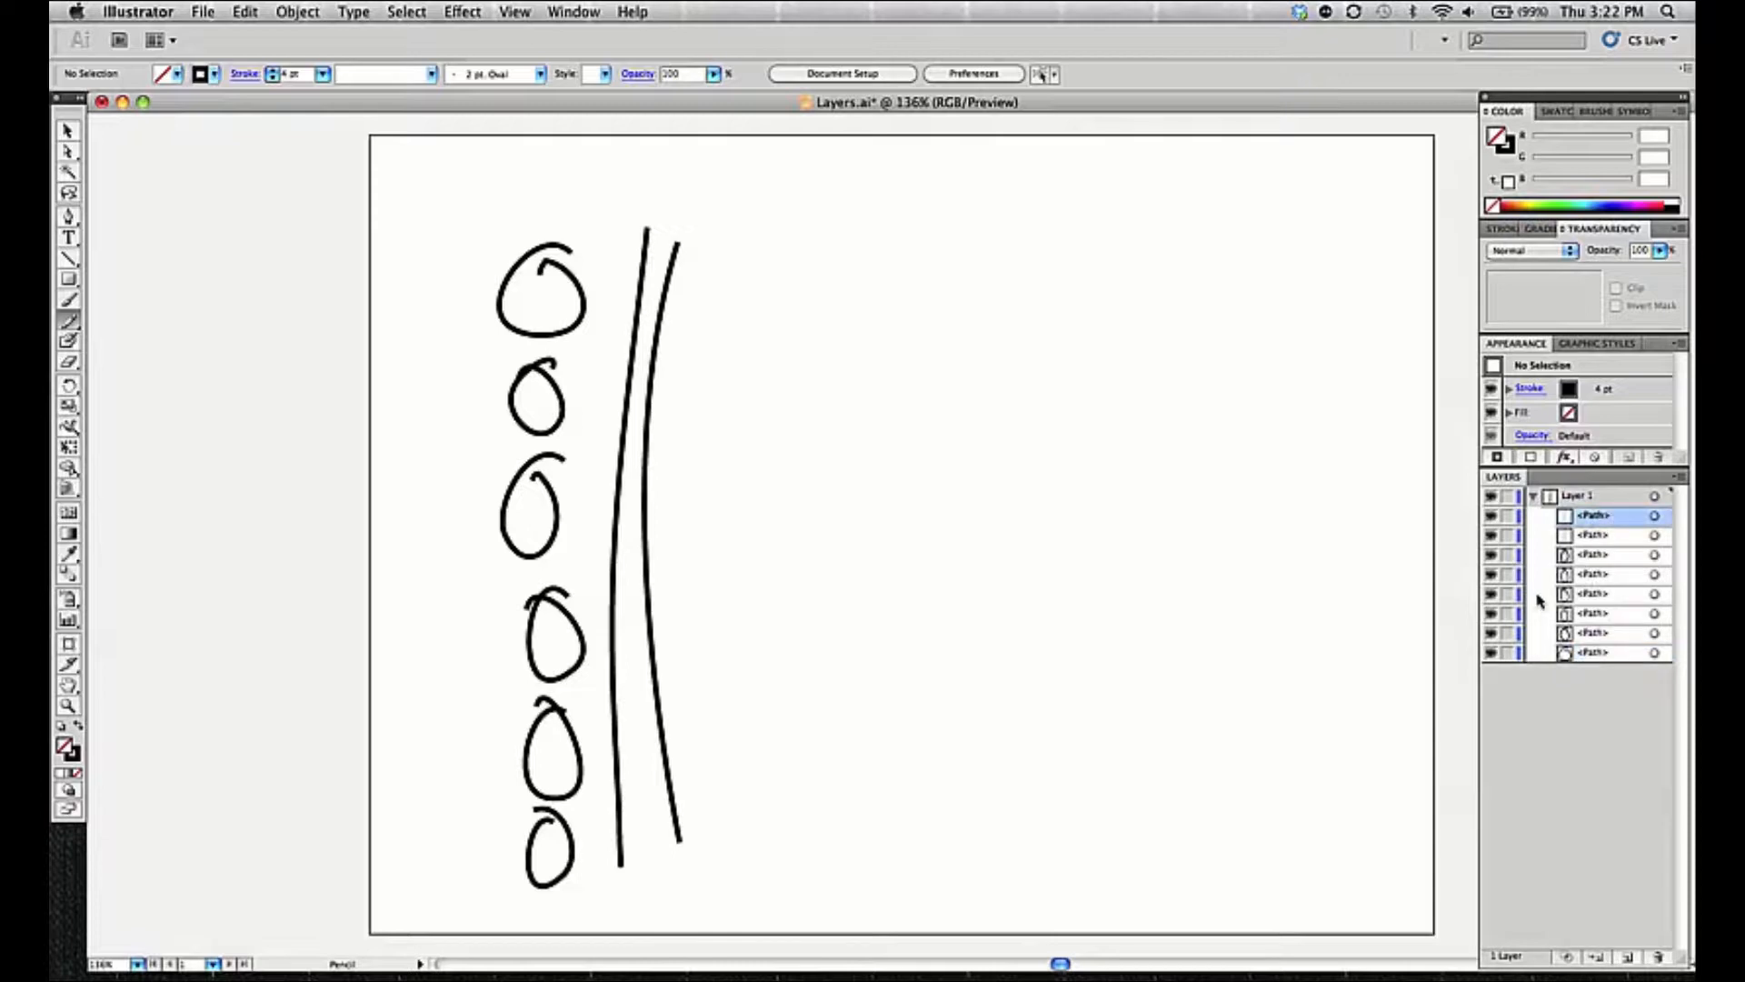
{"action": "left_click", "coordinate": [1607, 654]}
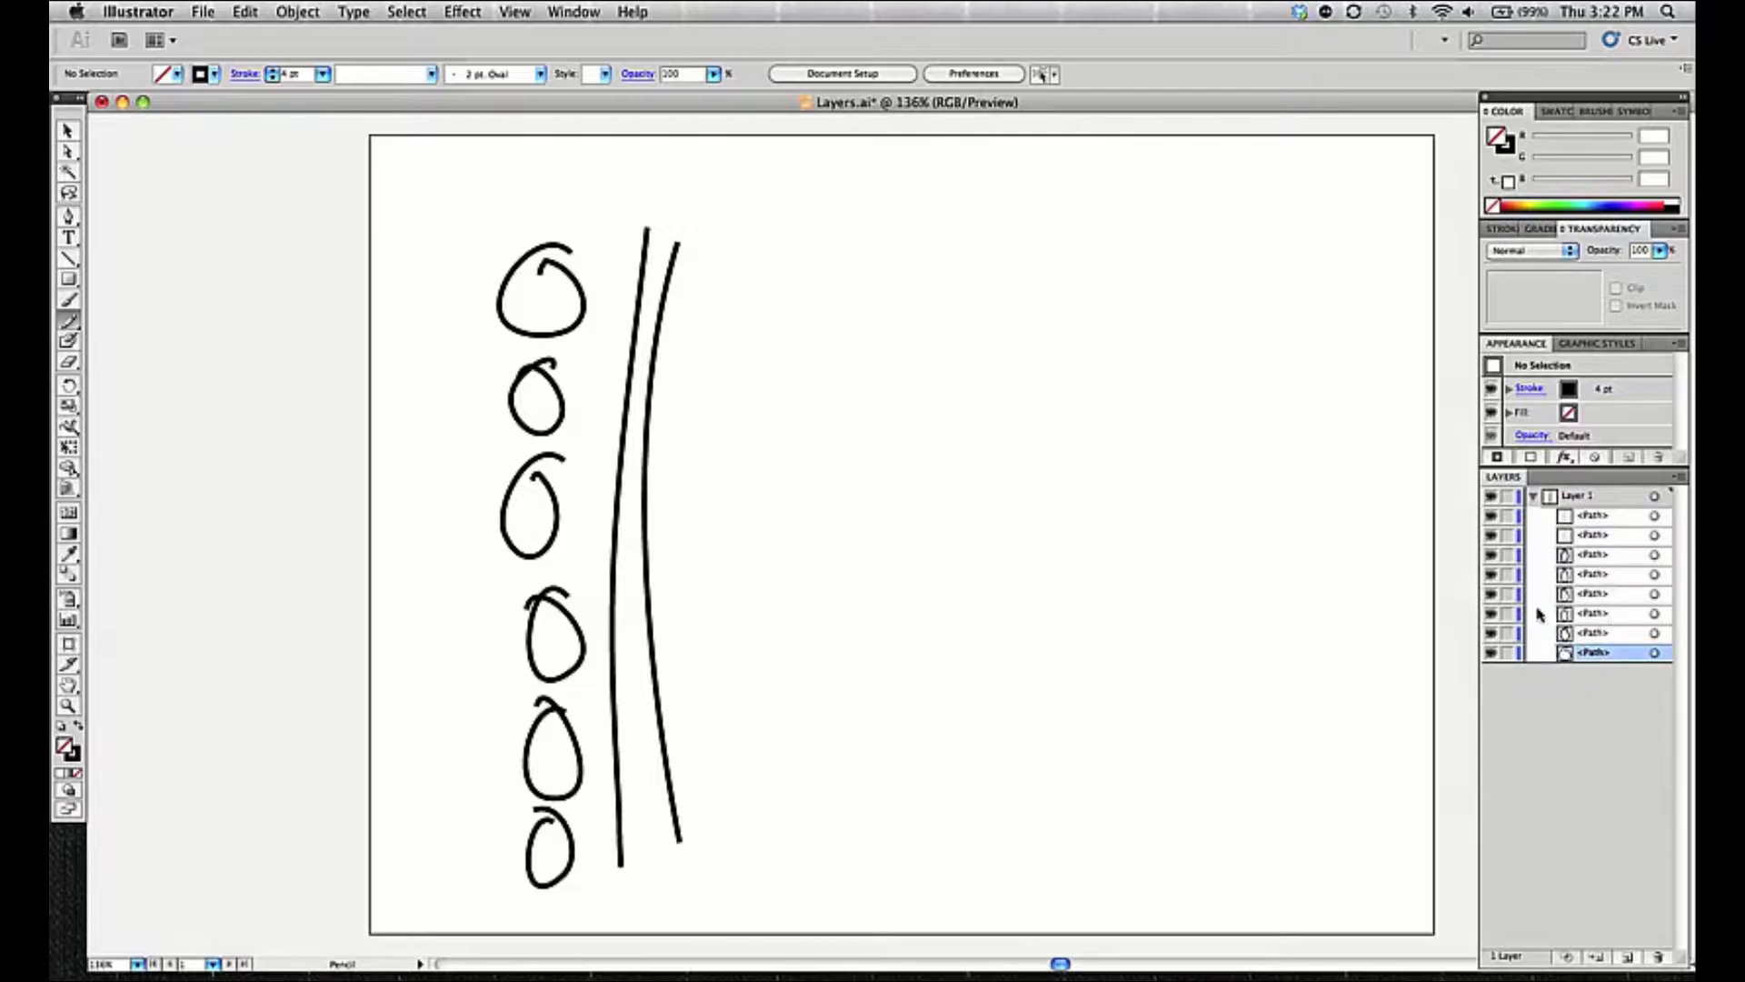
{"action": "left_click", "coordinate": [1533, 497]}
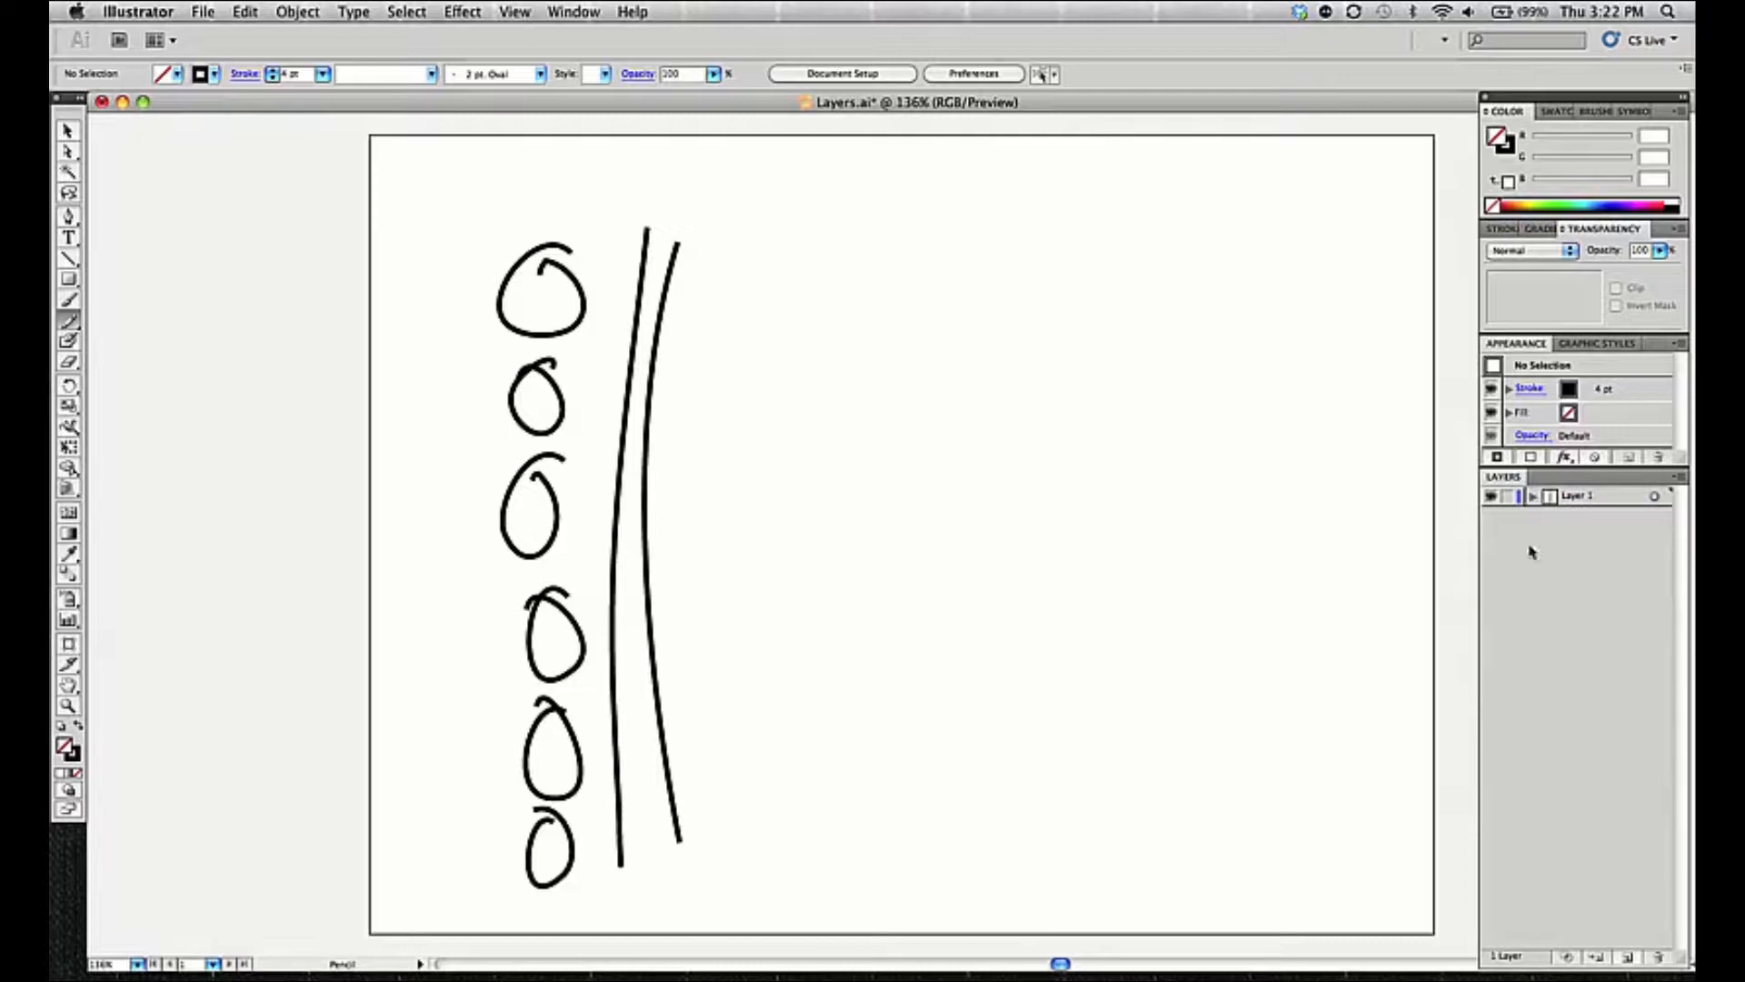
Expand Layer 1 and step through its path entries down to the bottommost and back up to the topmost
{"action": "left_click", "coordinate": [1533, 497]}
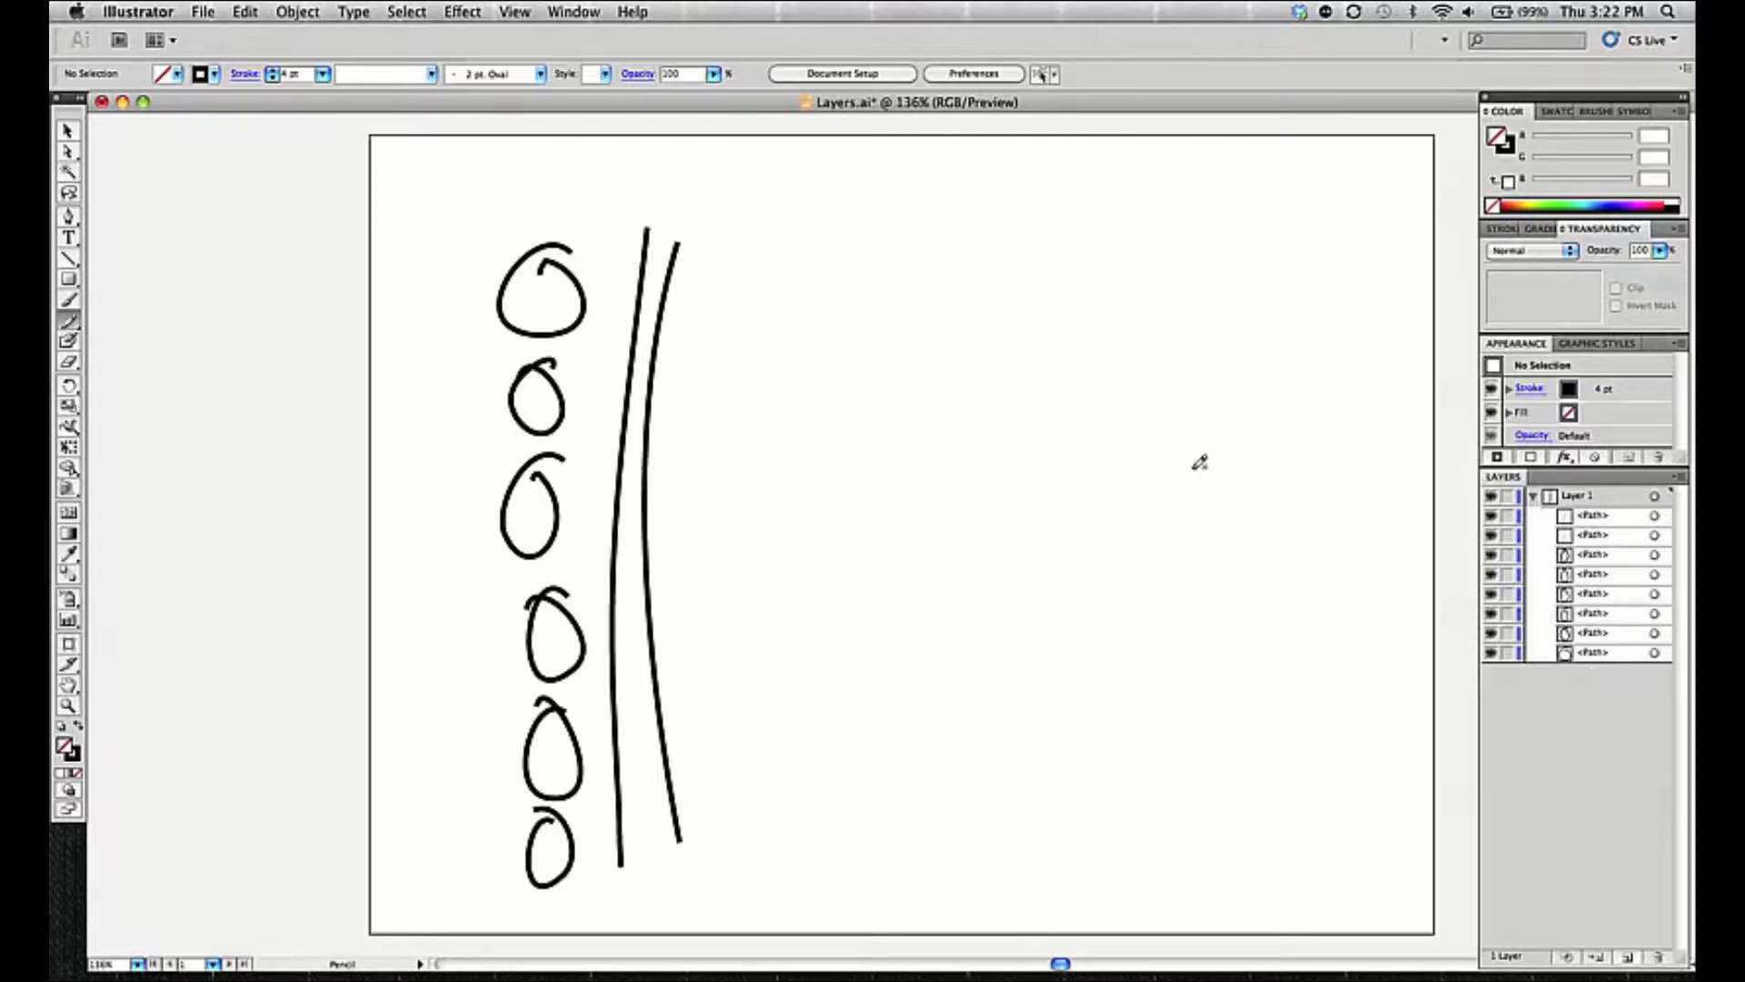
{"action": "left_click", "coordinate": [1589, 496]}
{"action": "left_click", "coordinate": [1606, 520]}
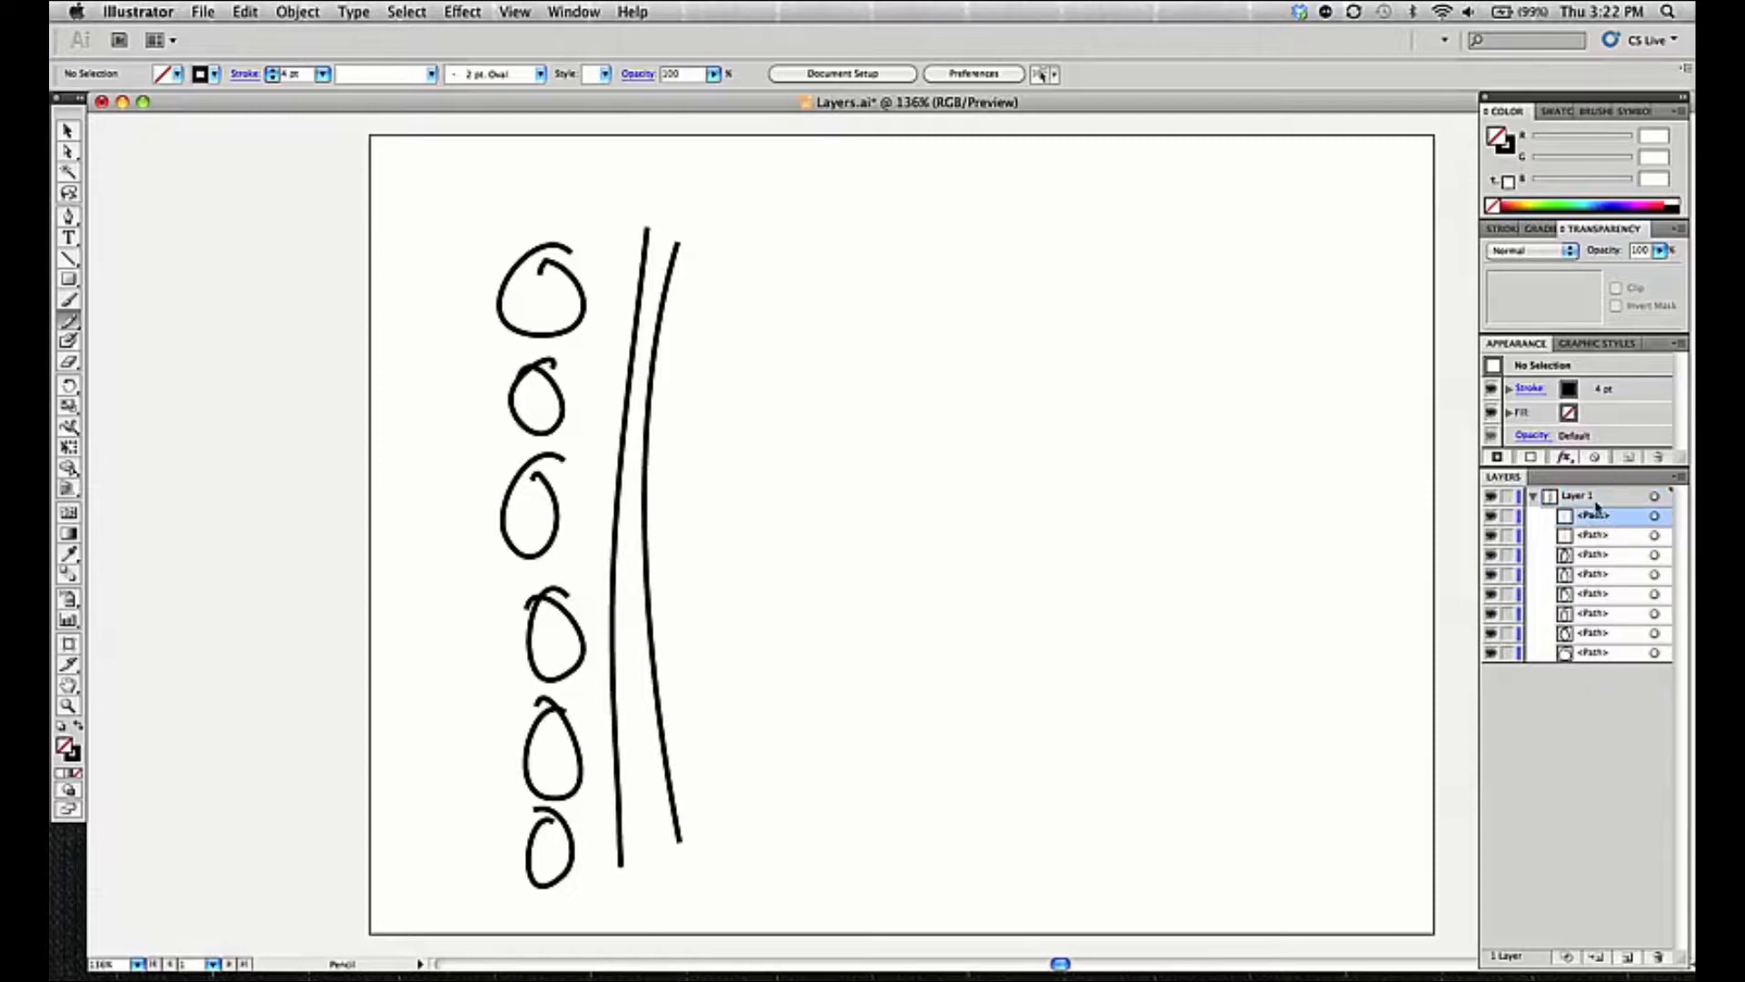
{"action": "left_click", "coordinate": [1595, 503]}
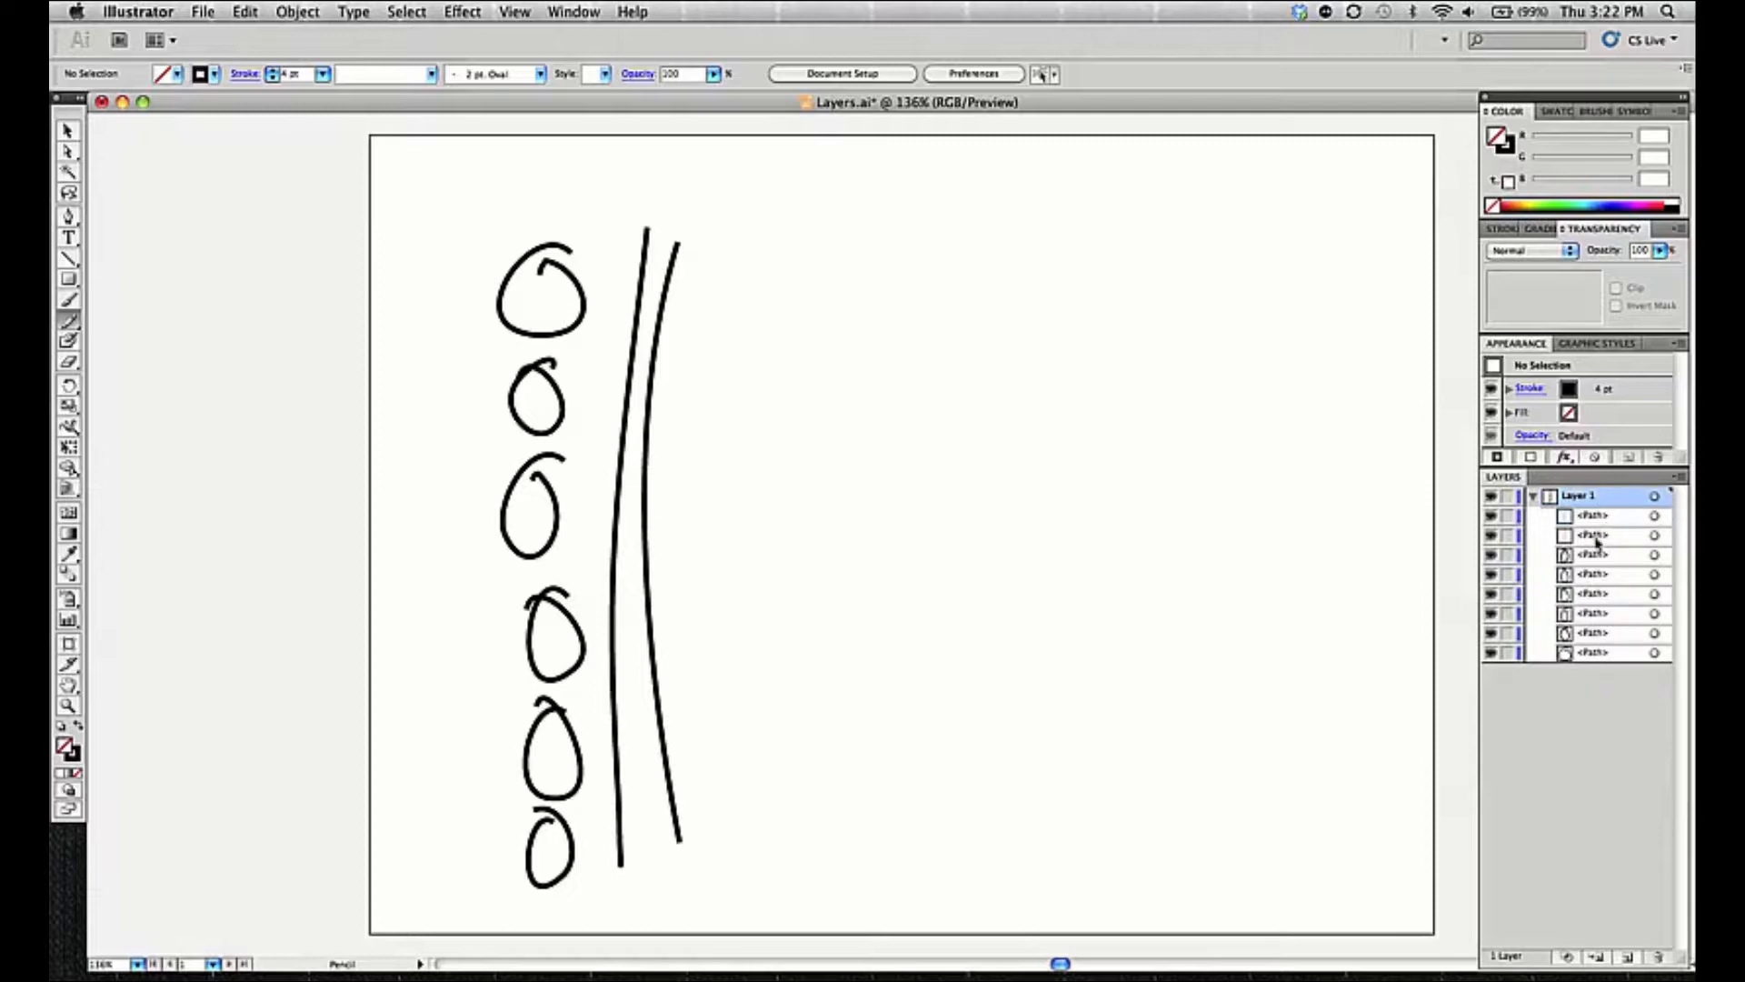
{"action": "left_click", "coordinate": [1598, 520]}
{"action": "left_click", "coordinate": [1601, 556]}
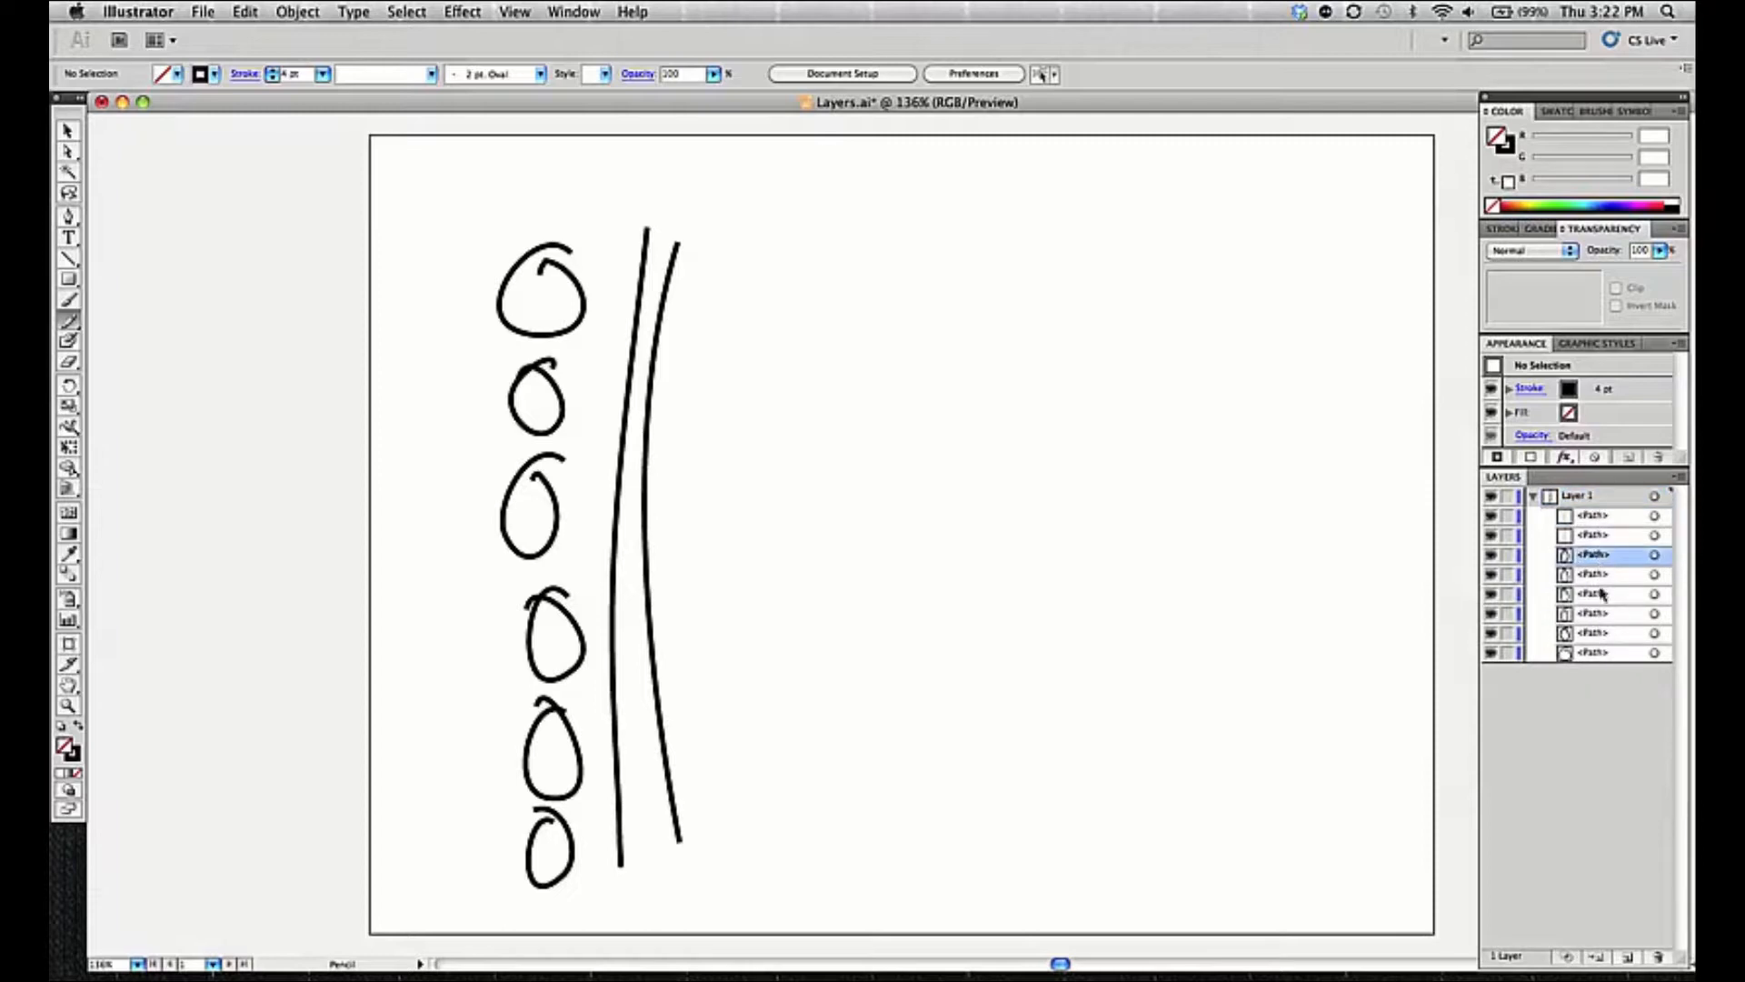
{"action": "left_click", "coordinate": [1603, 596]}
{"action": "left_click", "coordinate": [1602, 615]}
{"action": "left_click", "coordinate": [1597, 636]}
{"action": "left_click", "coordinate": [1597, 654]}
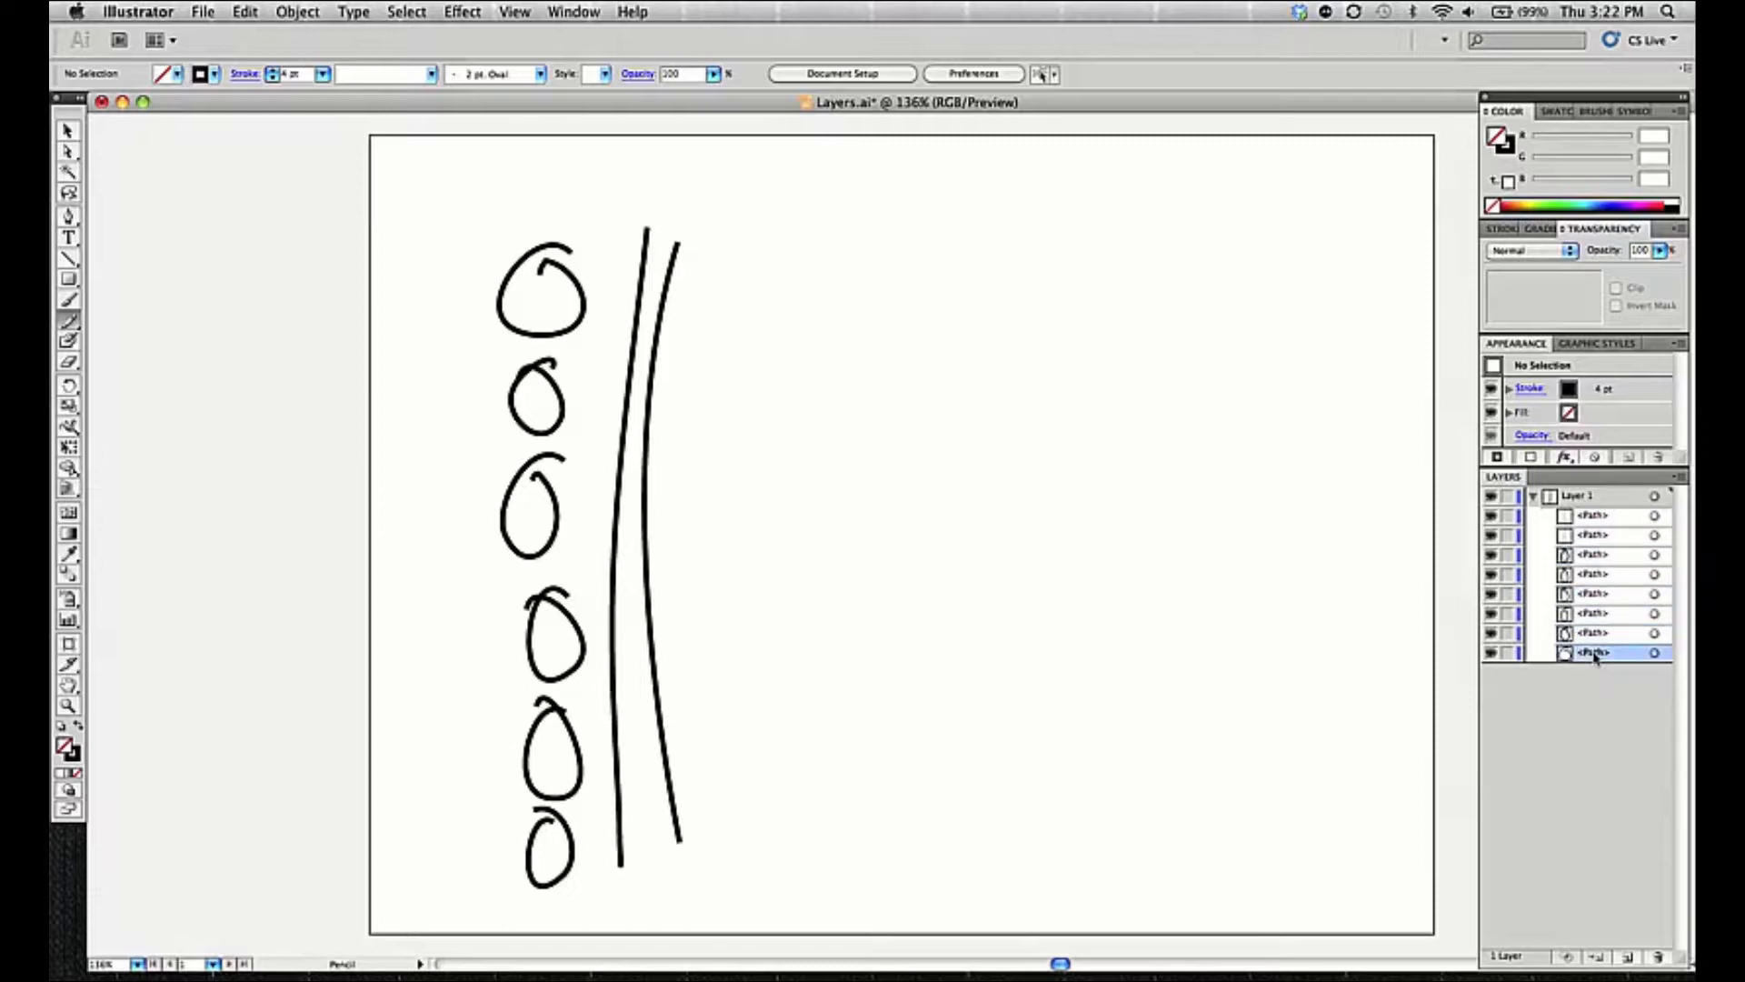
{"action": "left_click", "coordinate": [1590, 596]}
{"action": "left_click", "coordinate": [1593, 574]}
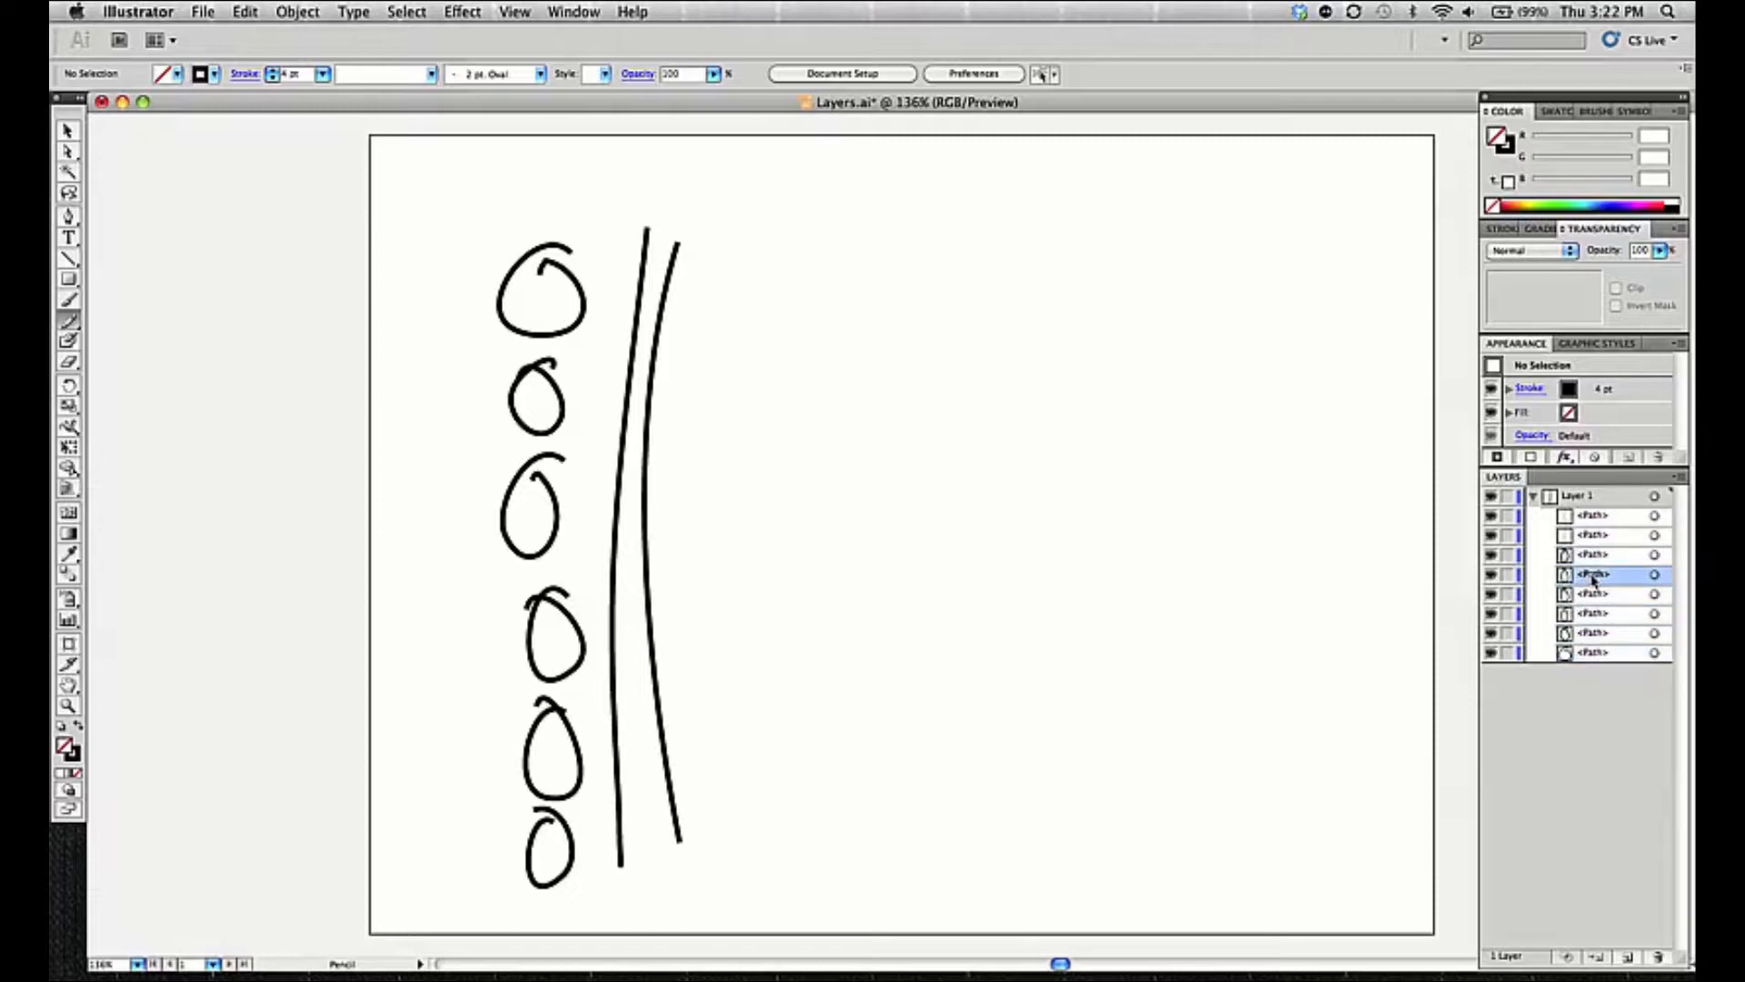
{"action": "left_click", "coordinate": [1595, 556]}
{"action": "left_click", "coordinate": [1596, 535]}
{"action": "left_click", "coordinate": [1592, 517]}
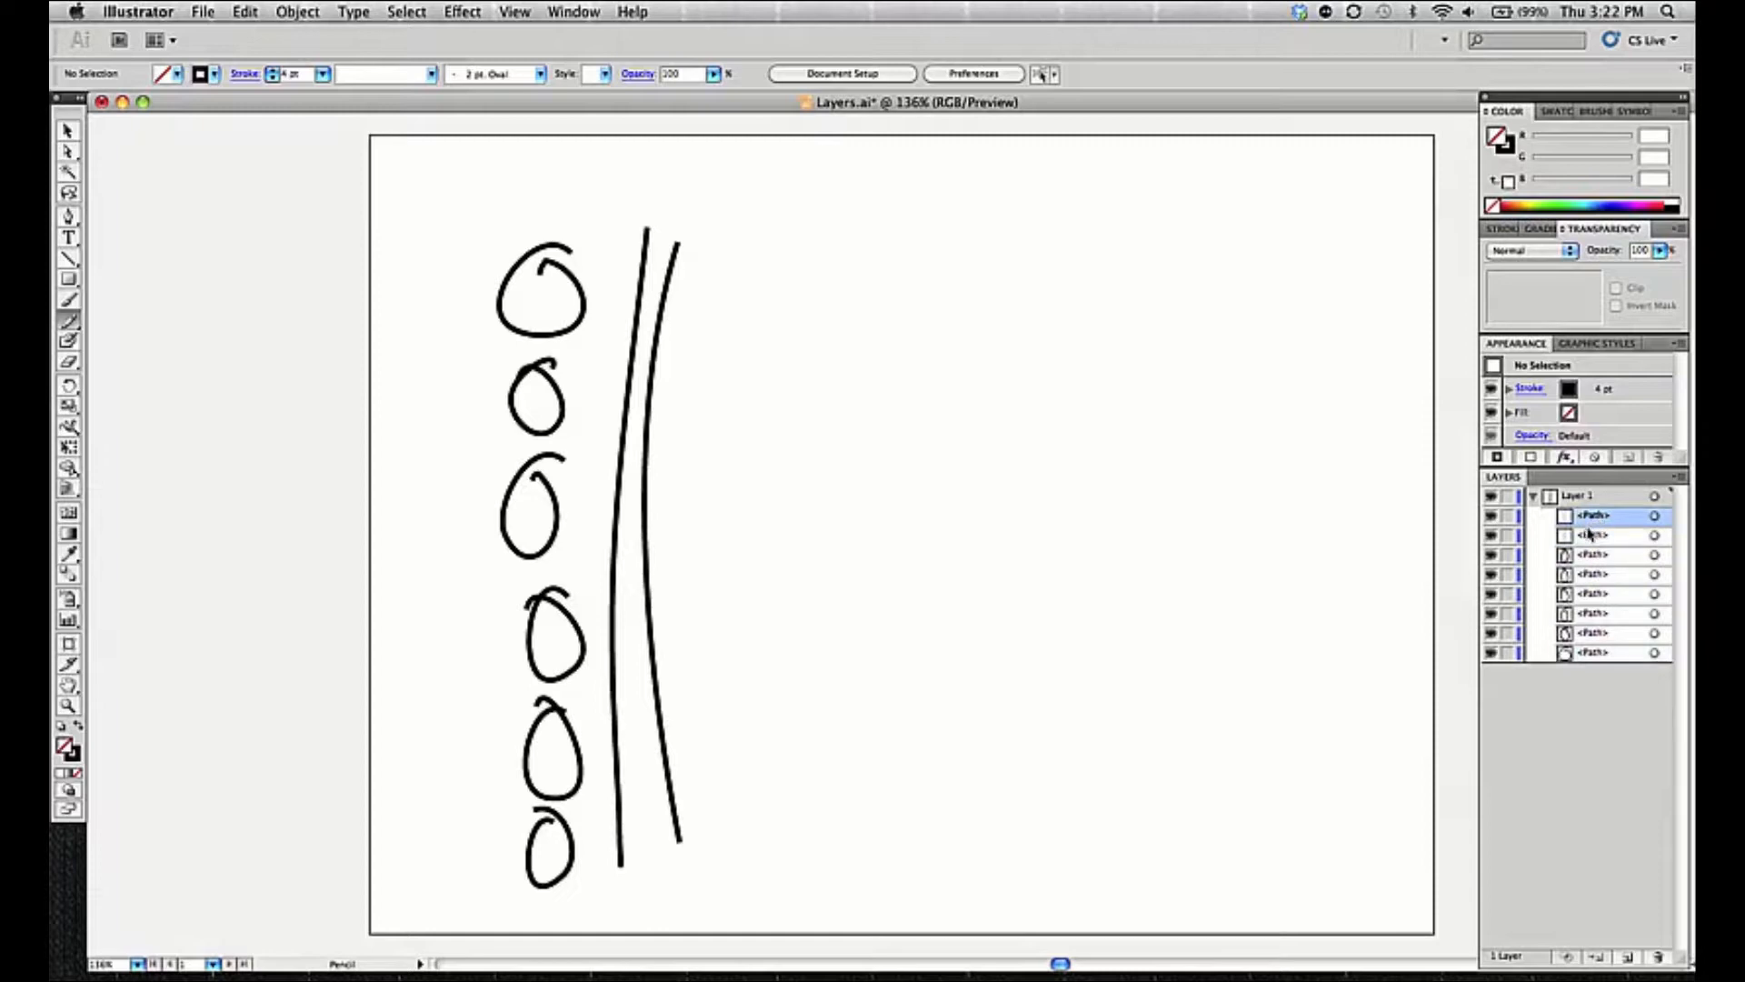
Select the third loop from the top on the artboard and highlight its matching path entry in Layer 1
{"action": "key", "text": "v"}
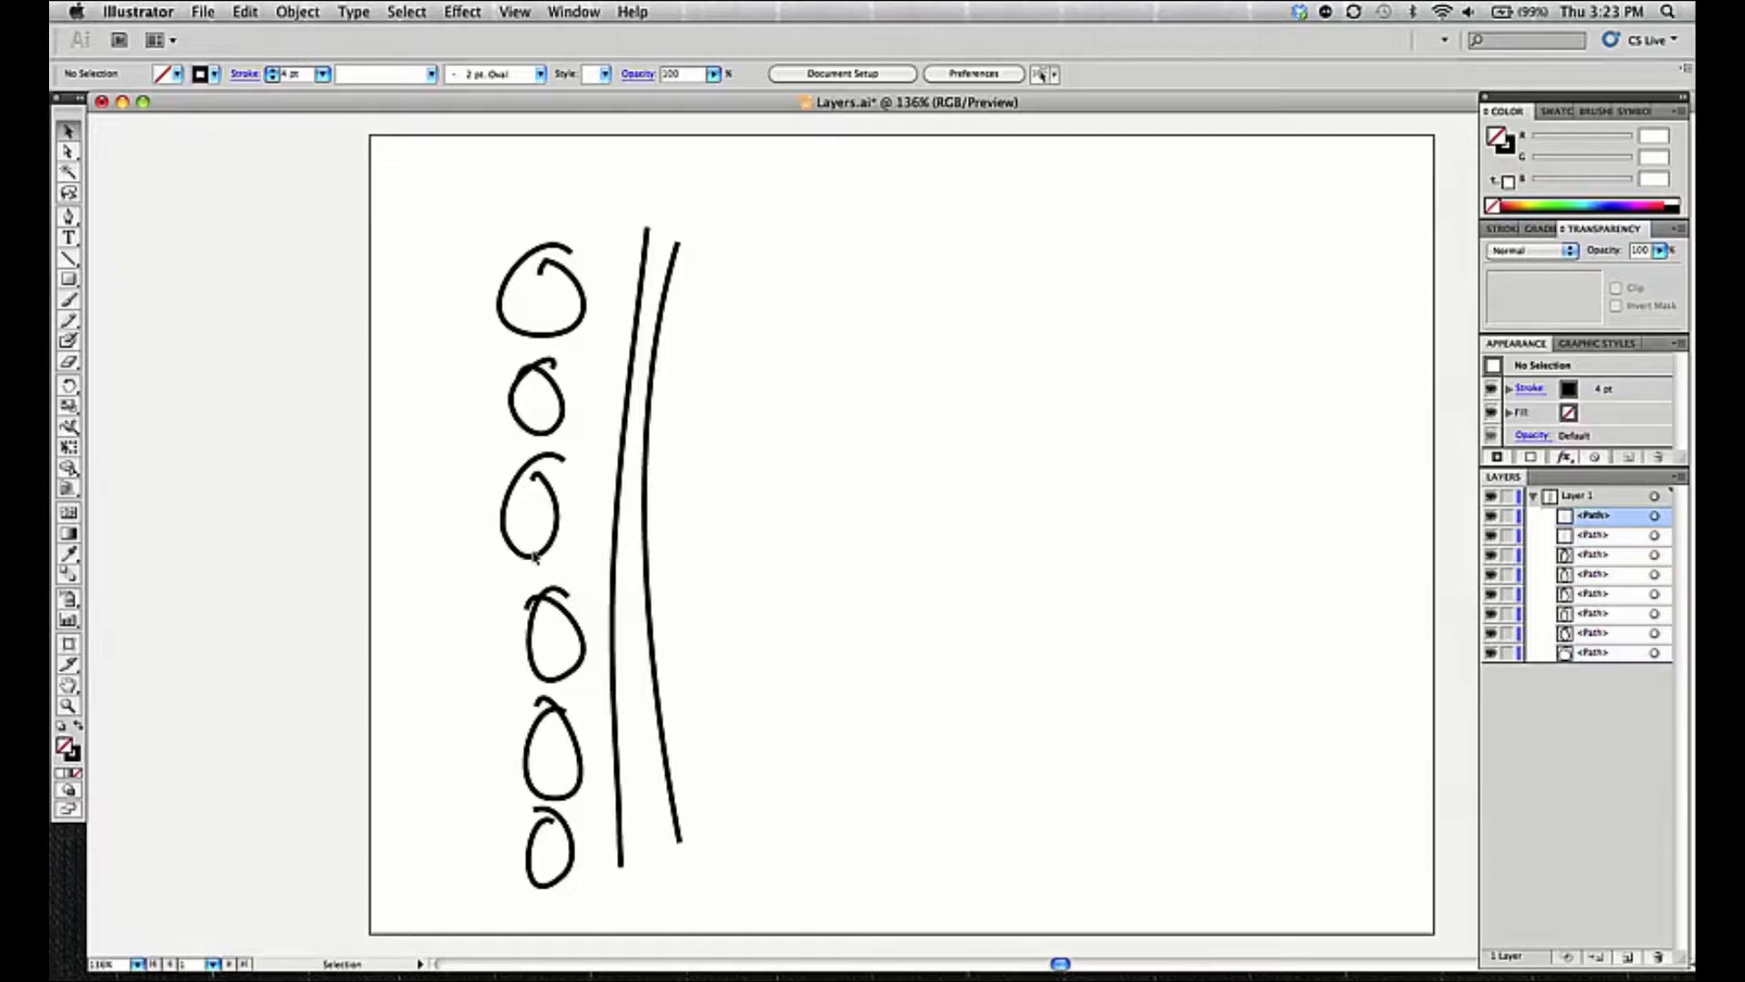
{"action": "left_click", "coordinate": [531, 555]}
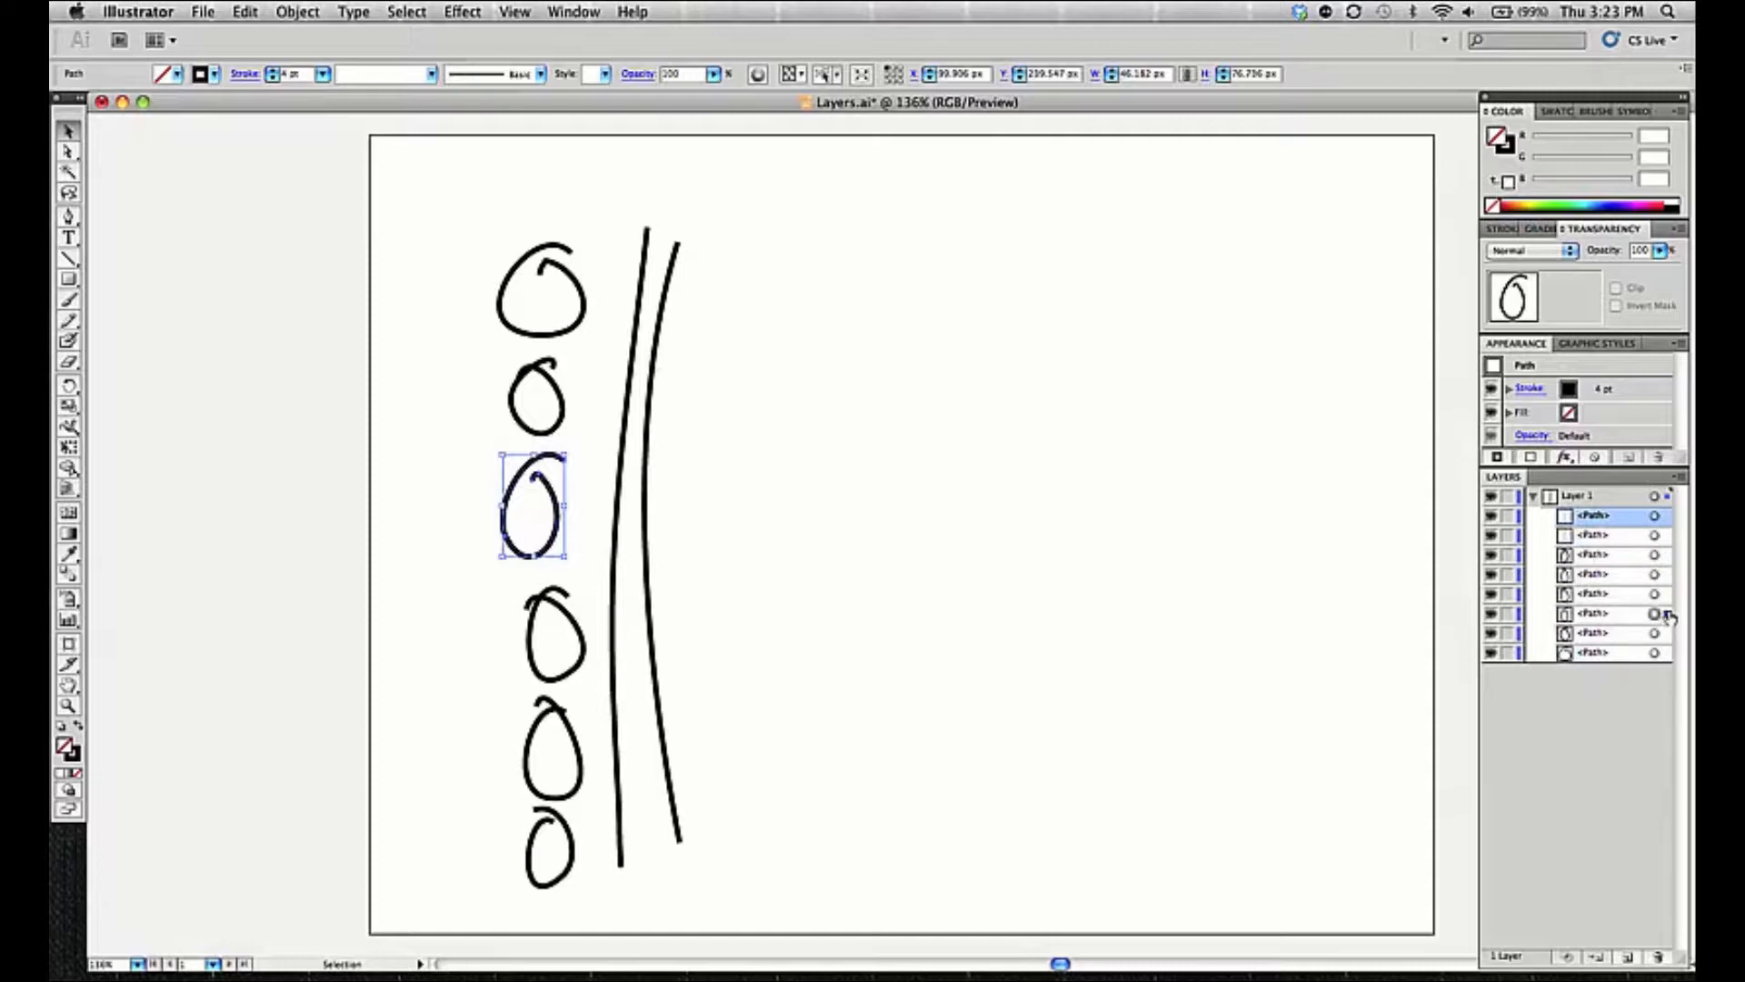
{"action": "left_click", "coordinate": [1605, 616]}
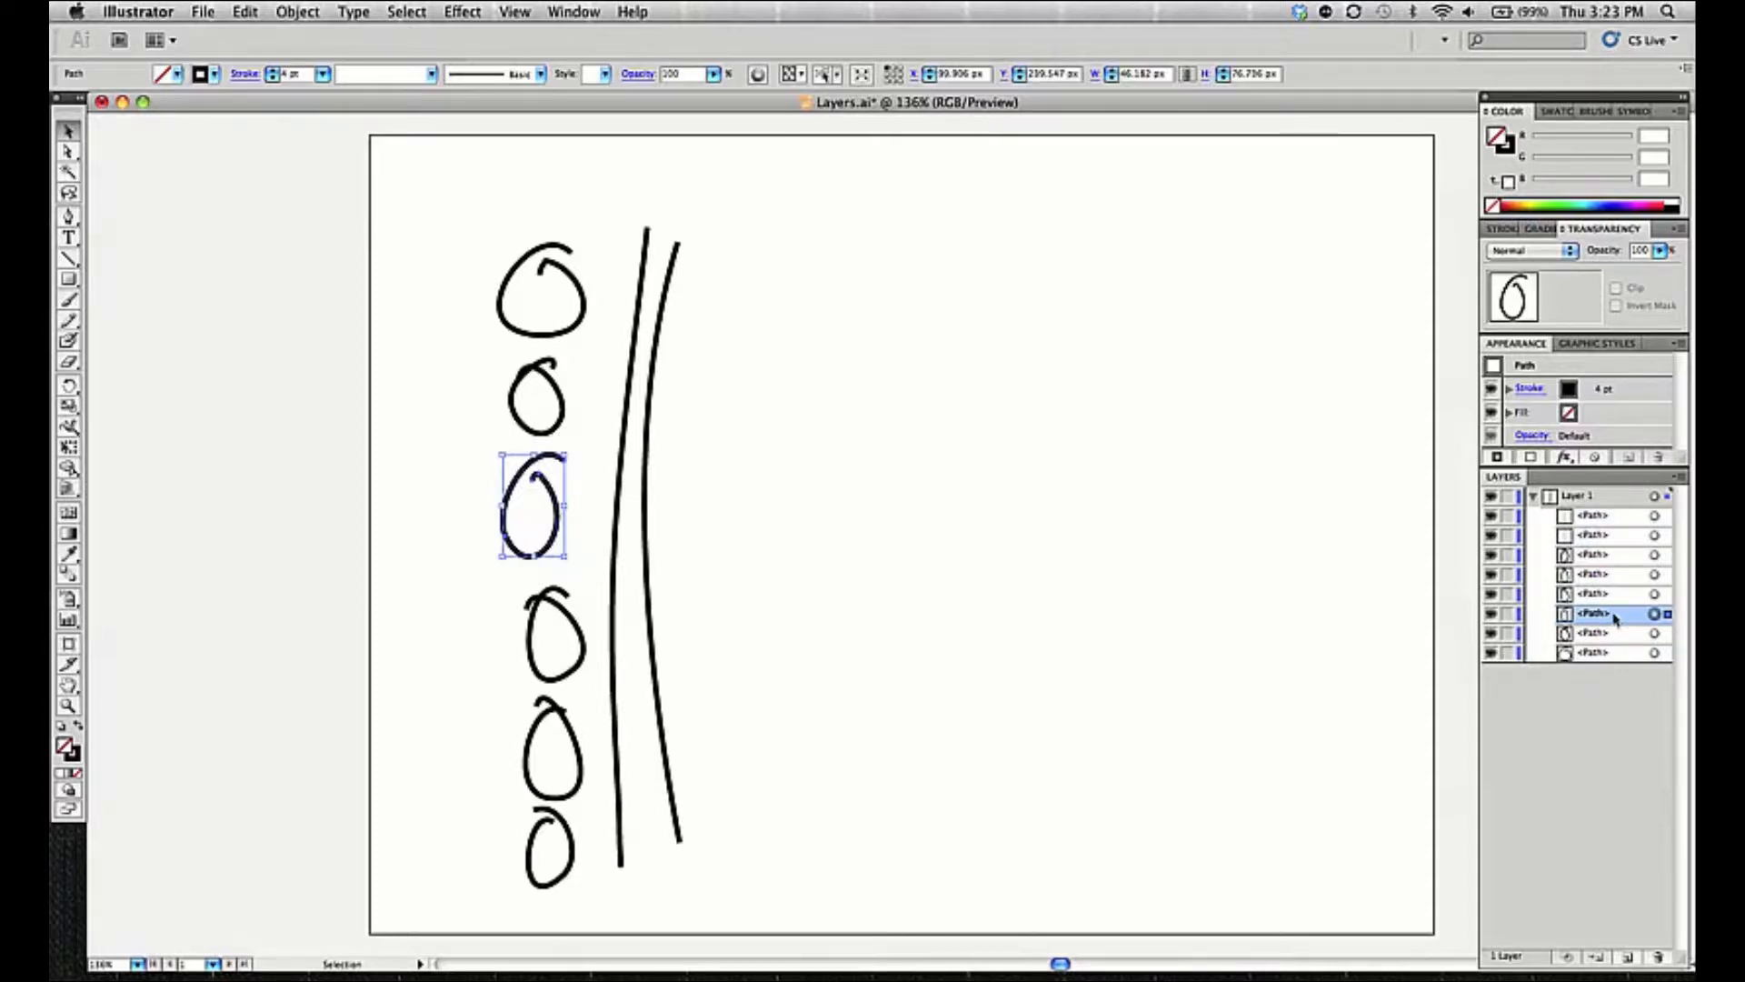
Select the left long line on the artboard and step through the path entries of Layer 1, finishing on the topmost
{"action": "left_click", "coordinate": [617, 526]}
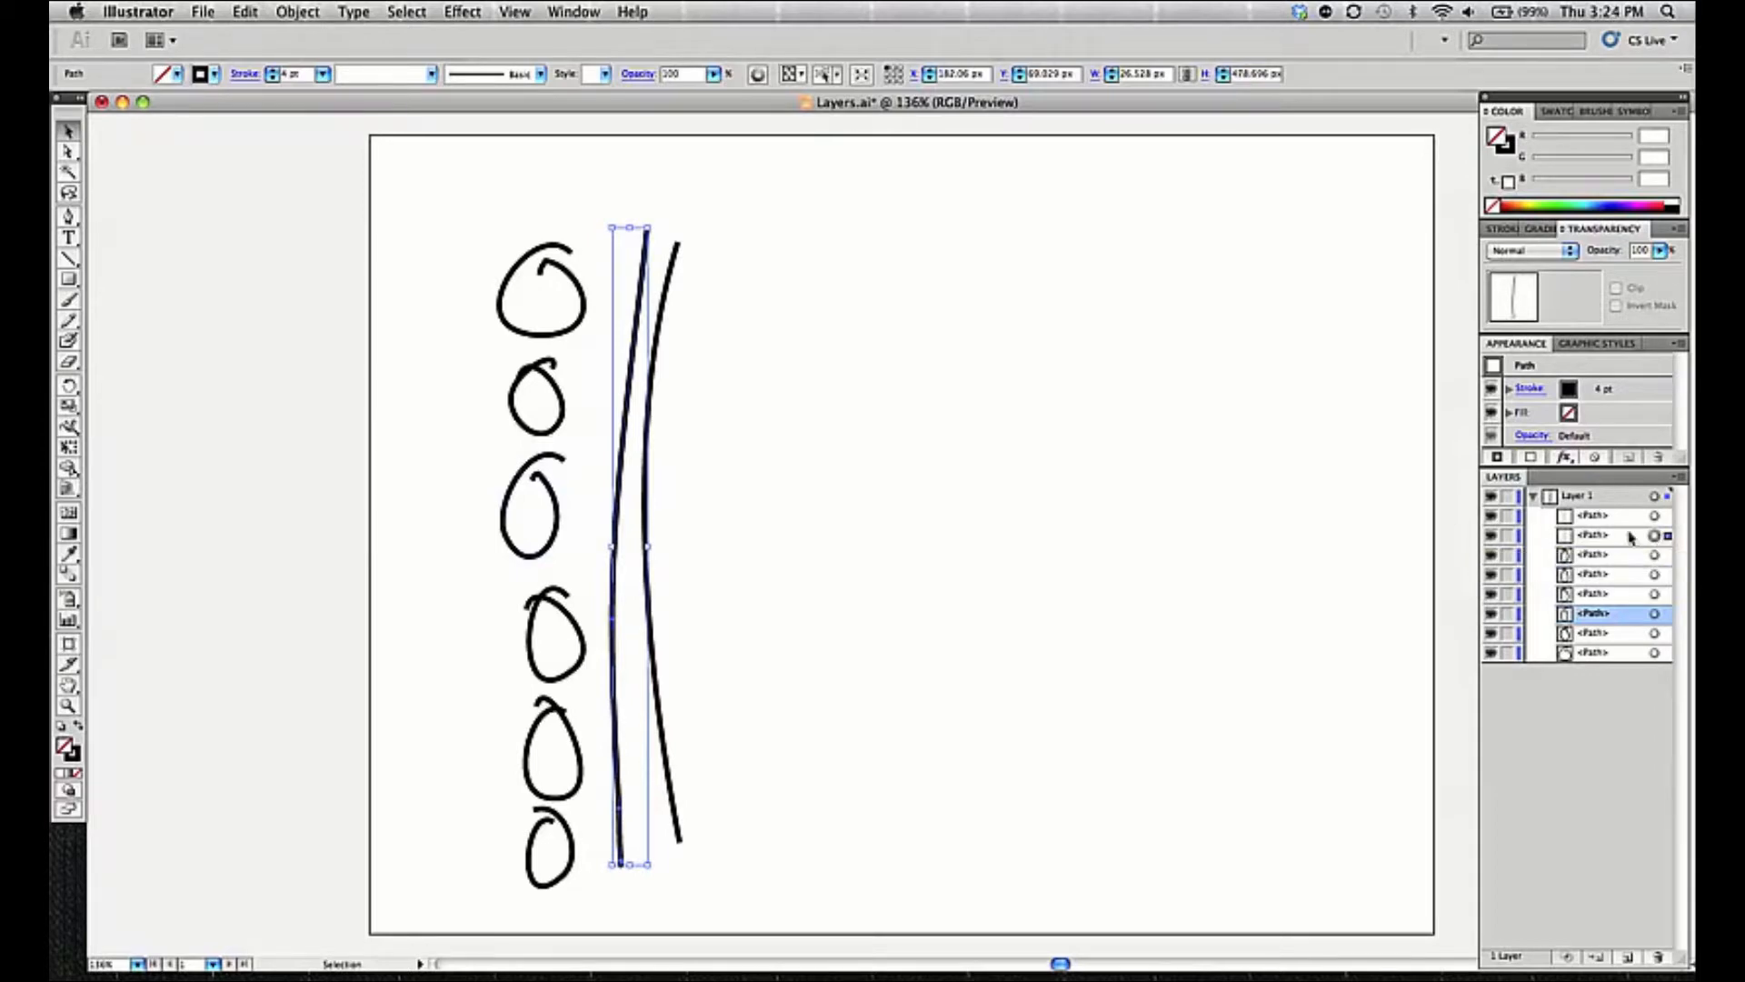
{"action": "left_click", "coordinate": [1615, 598]}
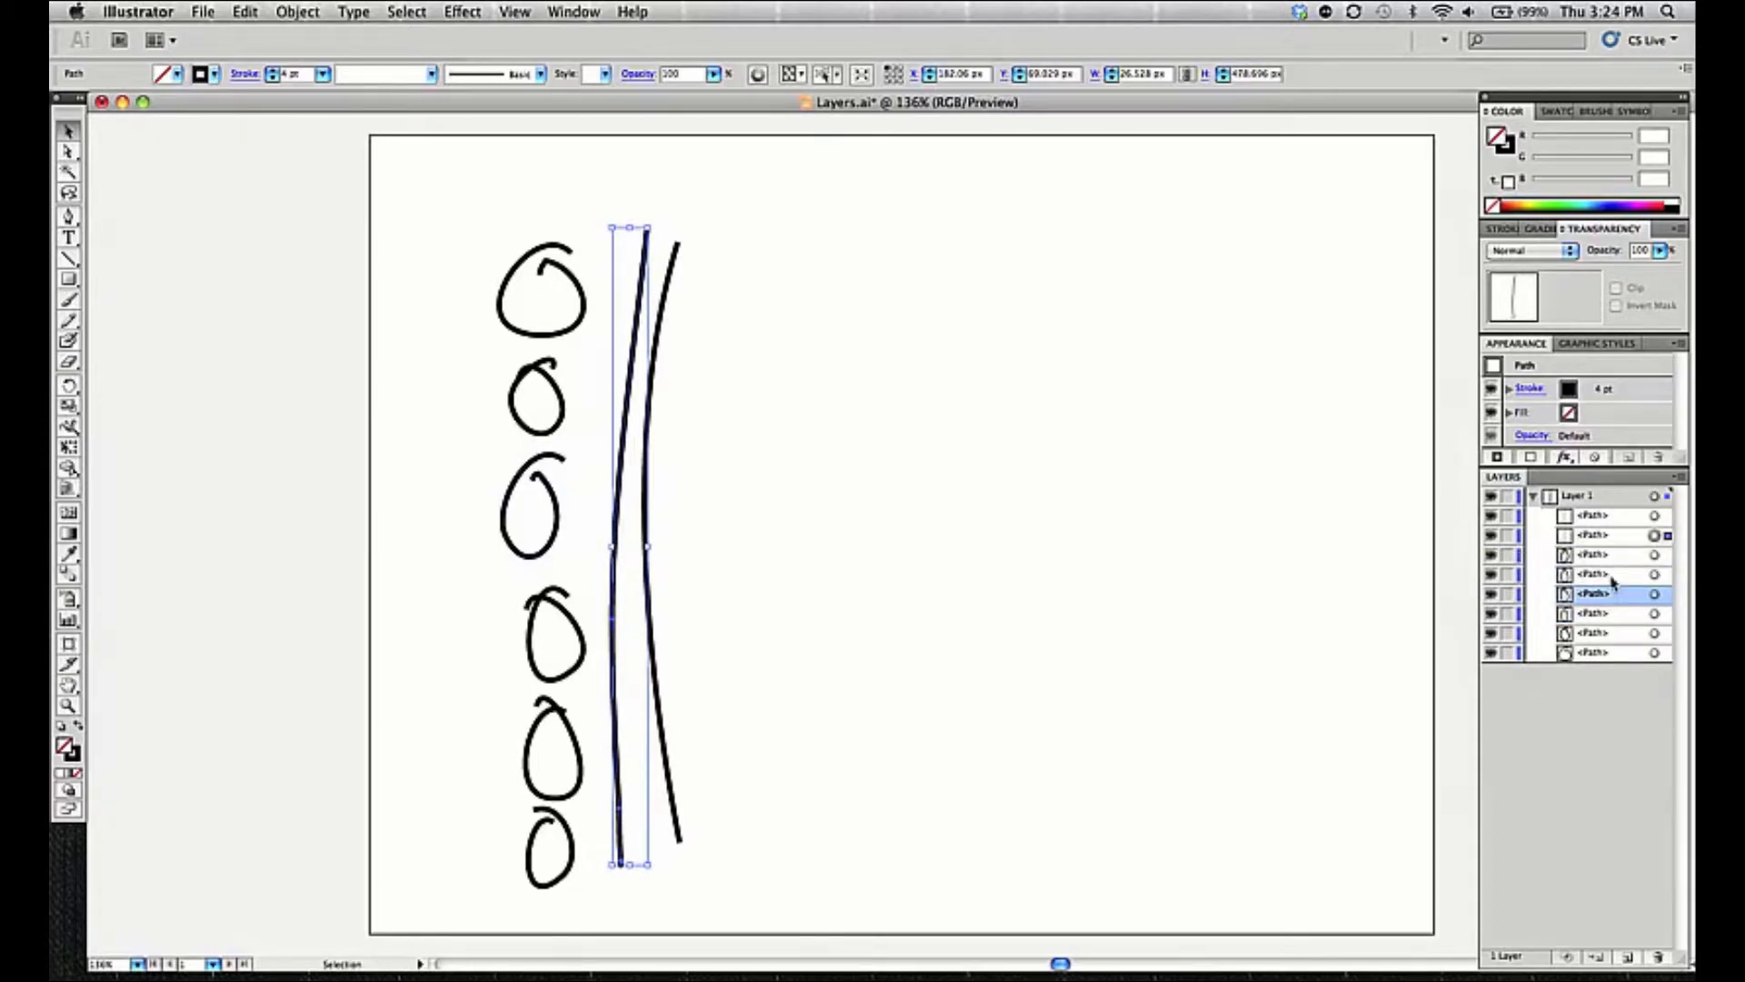
{"action": "left_click", "coordinate": [1613, 576]}
{"action": "left_click", "coordinate": [1609, 557]}
{"action": "left_click", "coordinate": [1607, 535]}
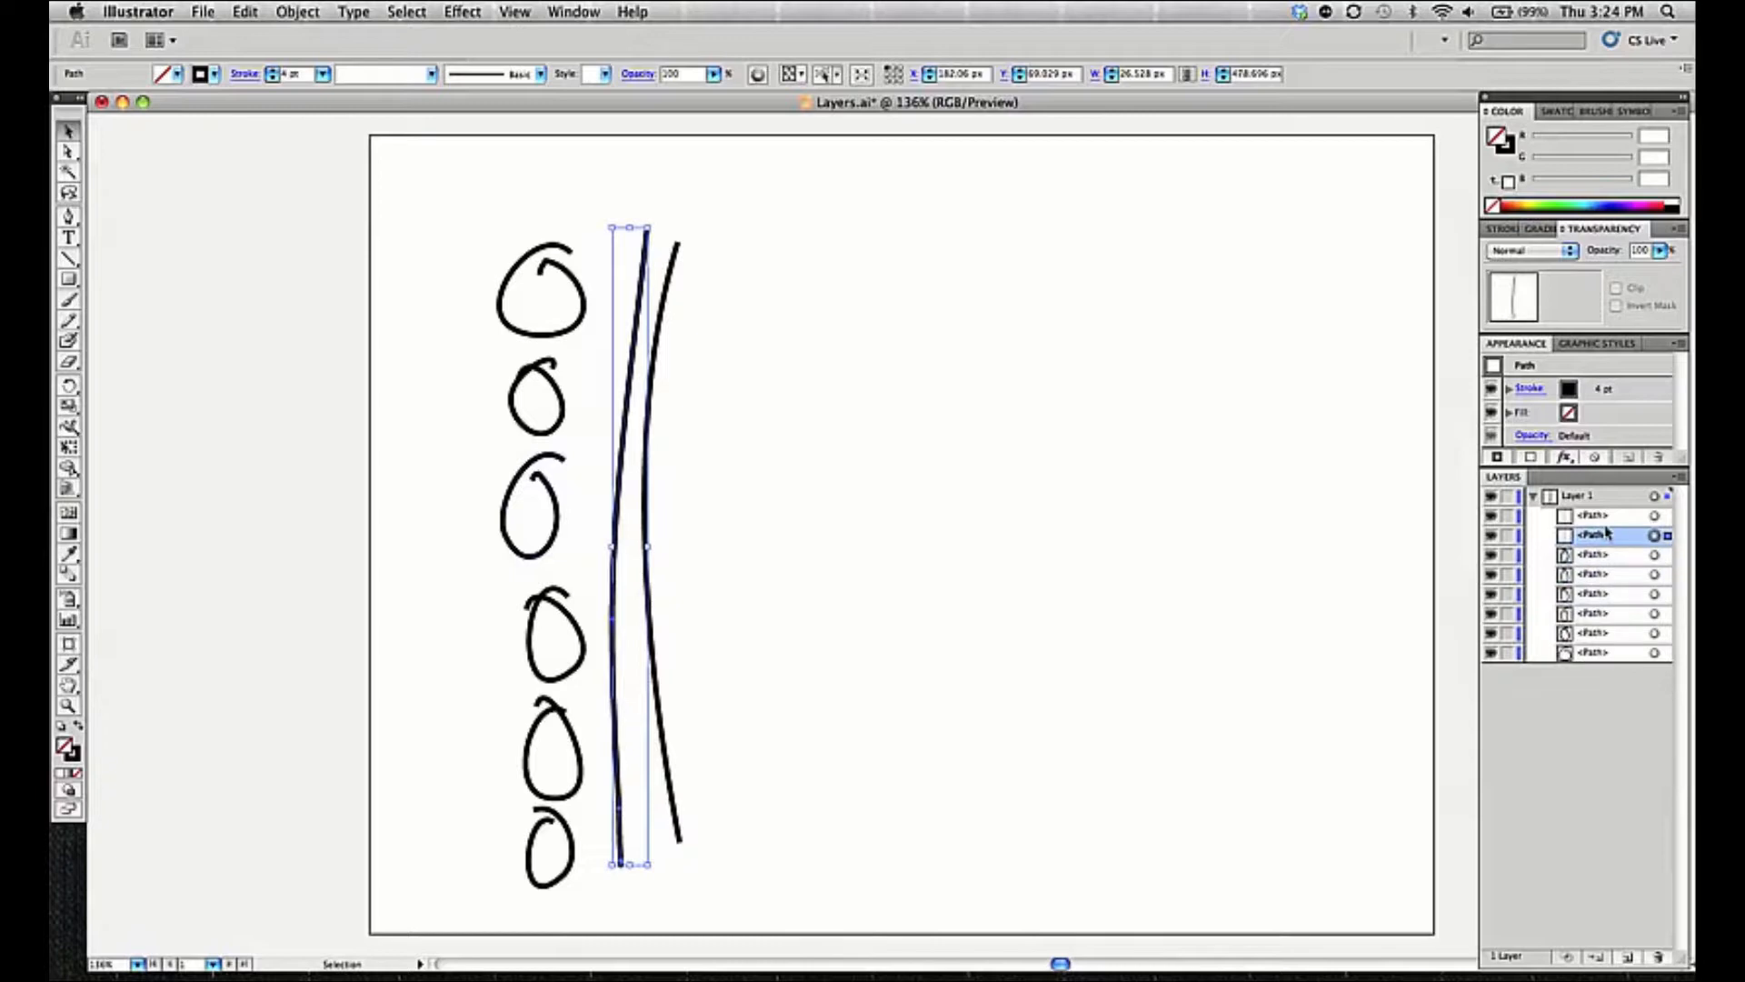
{"action": "left_click", "coordinate": [1607, 516]}
{"action": "left_click", "coordinate": [1615, 596]}
{"action": "left_click", "coordinate": [1615, 616]}
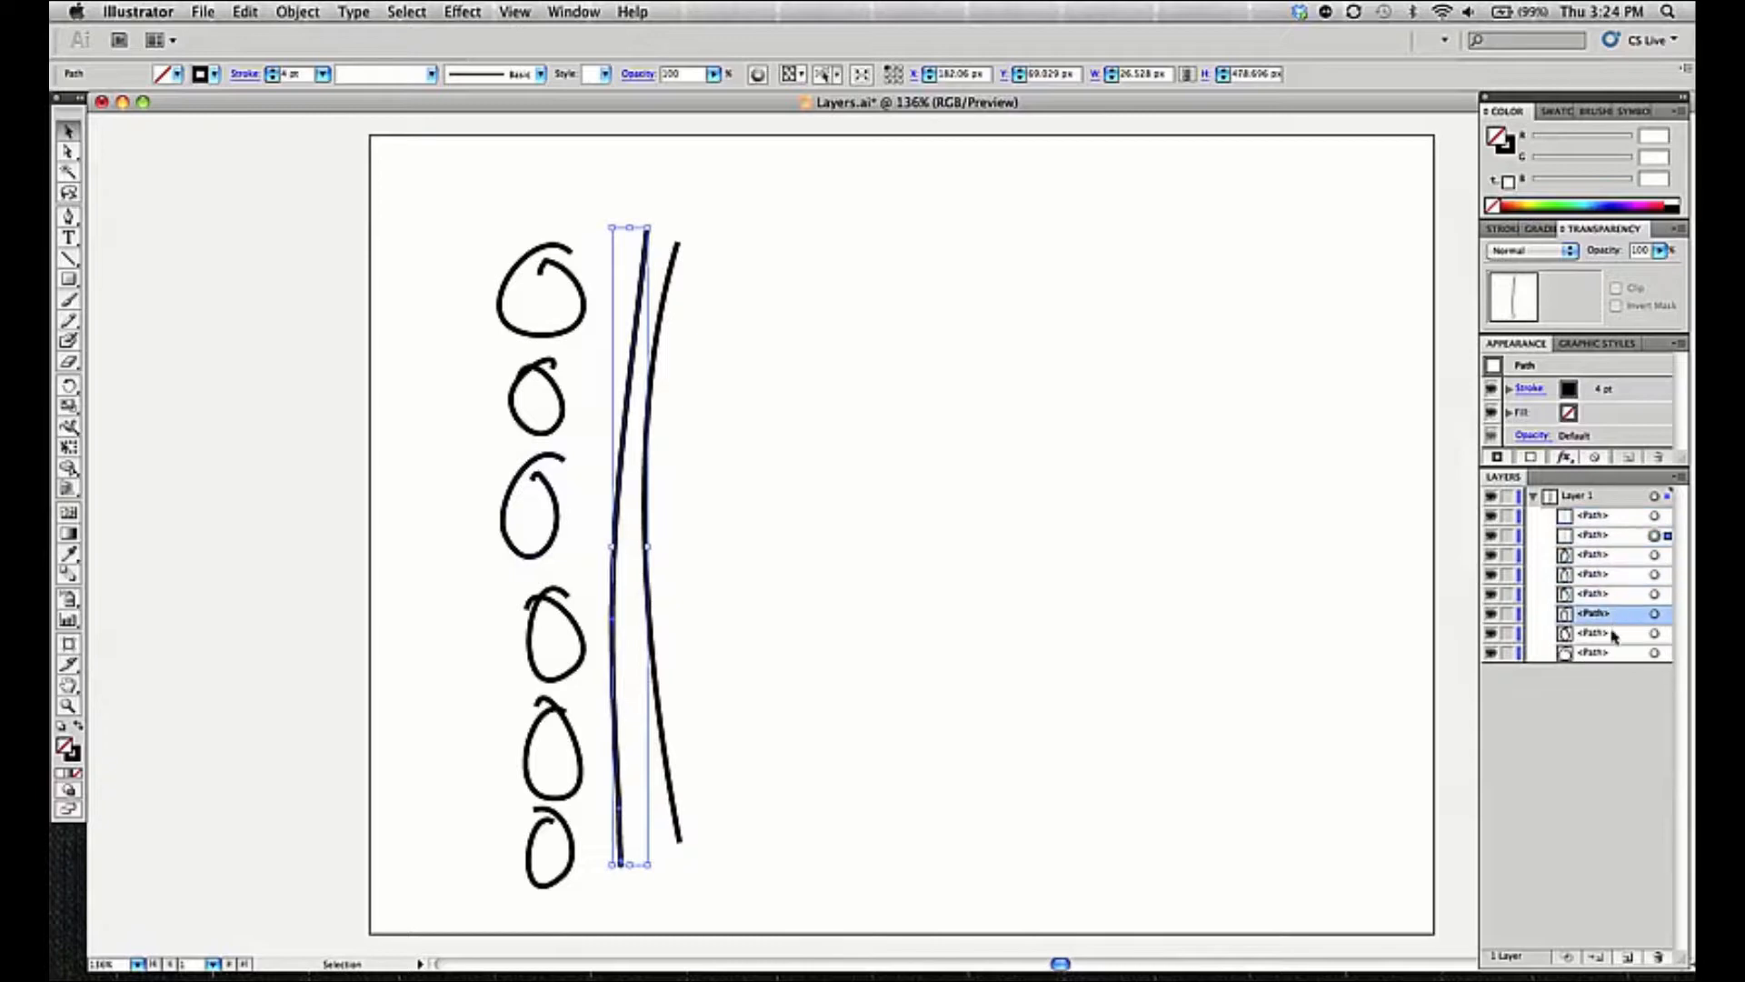
{"action": "left_click", "coordinate": [1614, 633]}
{"action": "left_click", "coordinate": [1616, 653]}
{"action": "left_click", "coordinate": [1611, 574]}
{"action": "left_click", "coordinate": [1609, 555]}
{"action": "left_click", "coordinate": [1606, 536]}
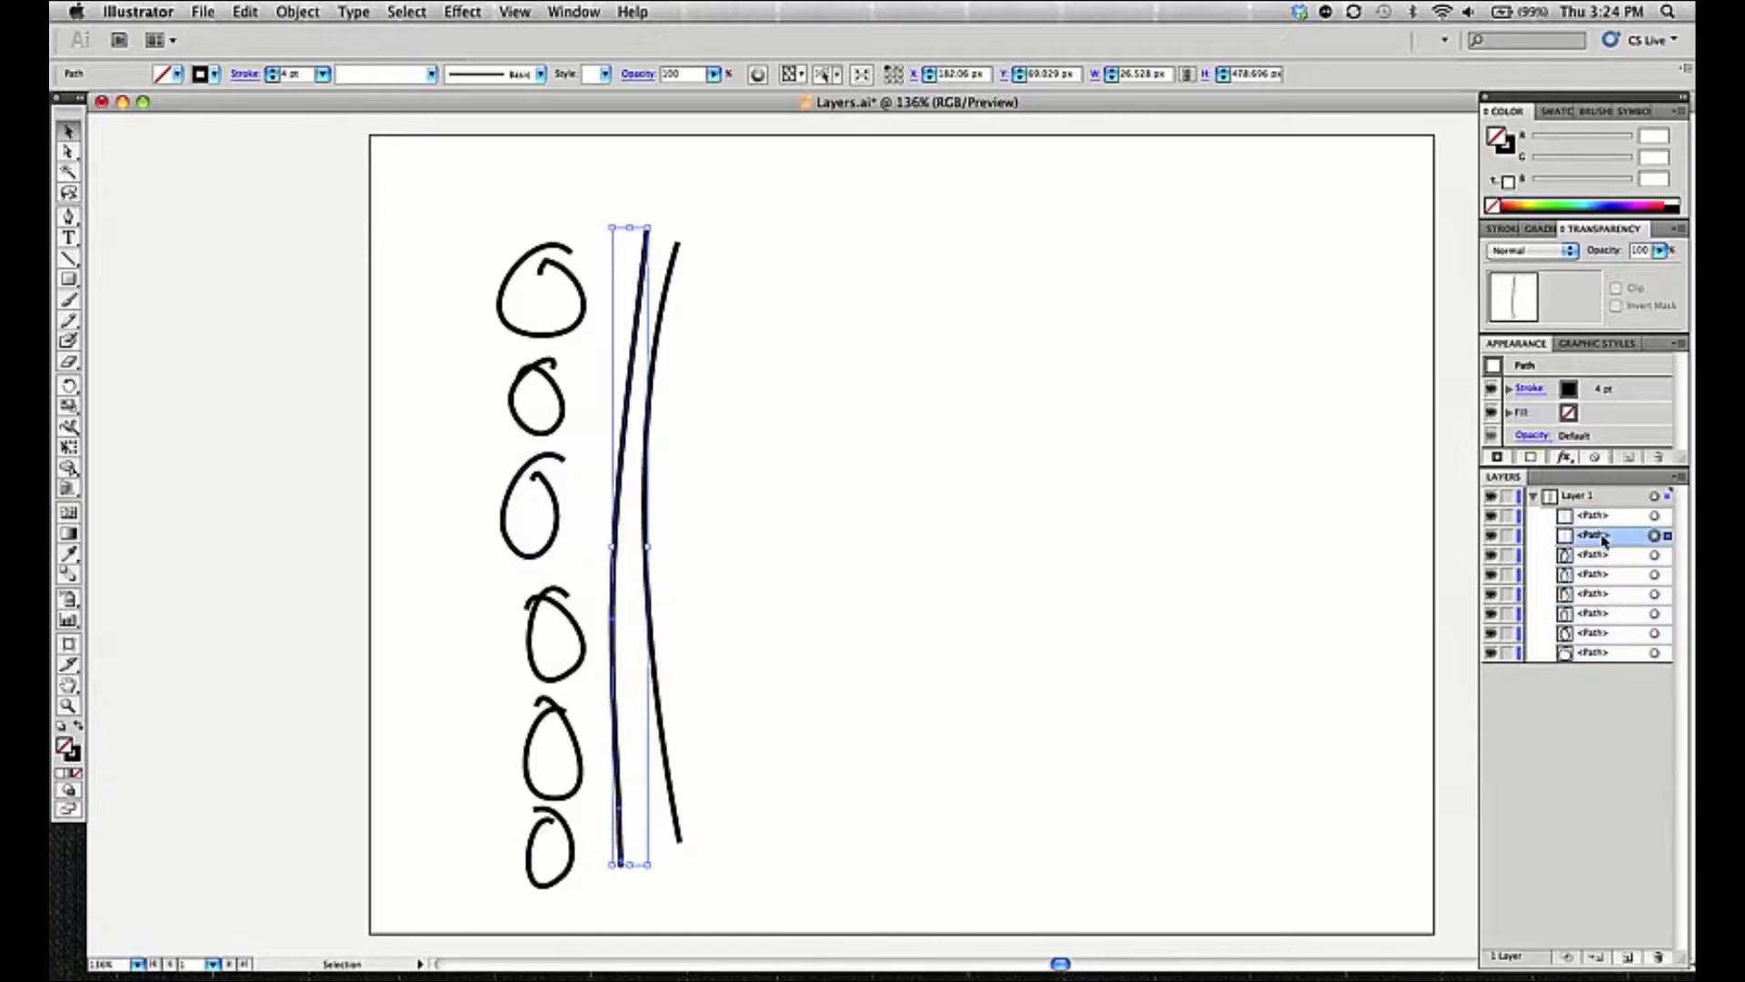
{"action": "left_click", "coordinate": [1604, 518]}
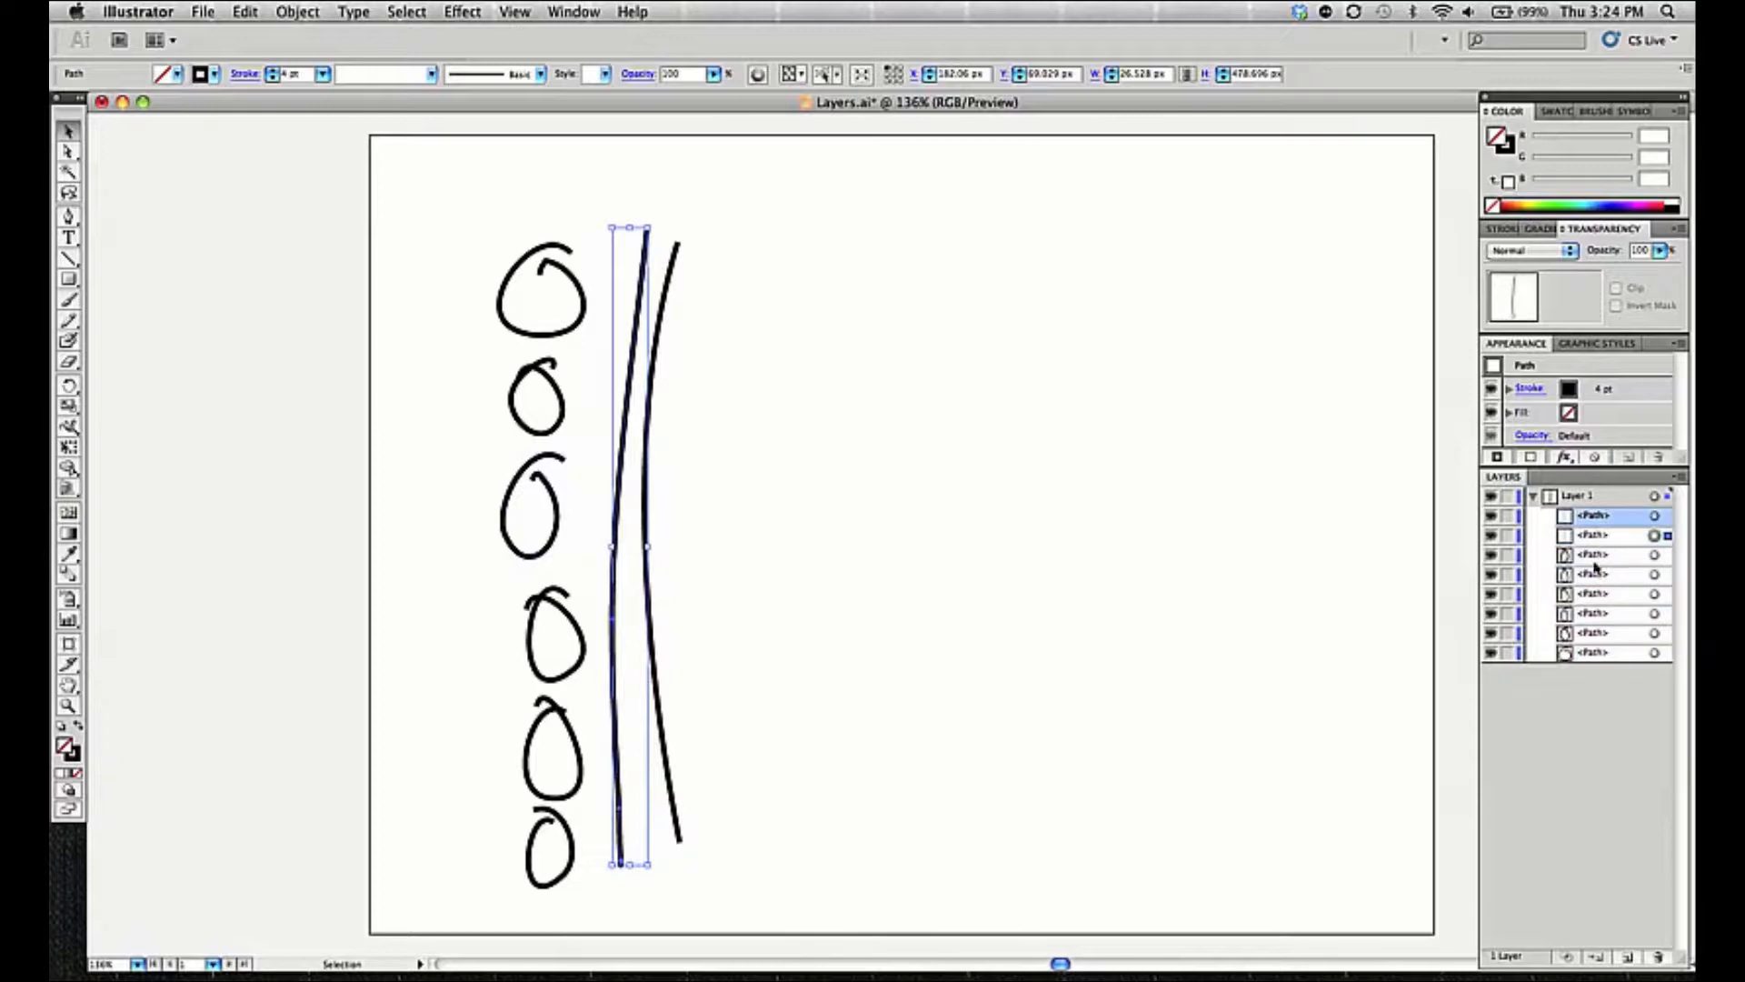
Select the third loop on the artboard, and use the Layer 1 entries to select other loops, finishing with the bottom loop
{"action": "left_click", "coordinate": [555, 550]}
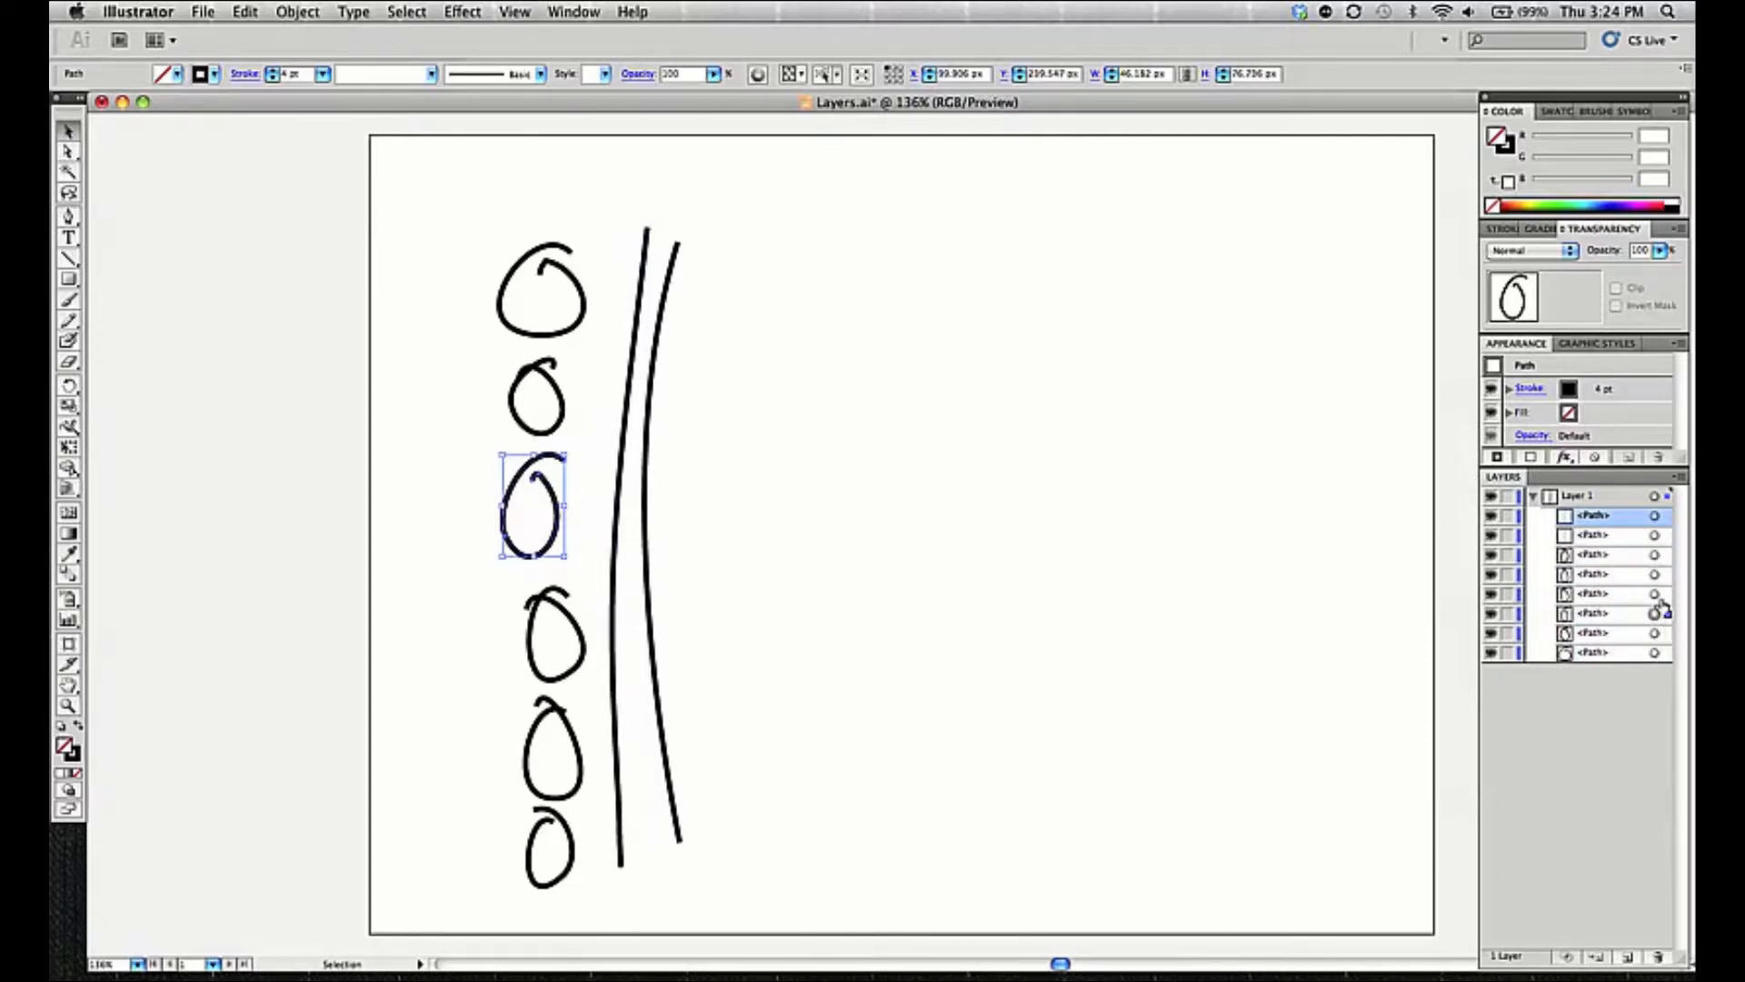
{"action": "left_click", "coordinate": [1664, 573]}
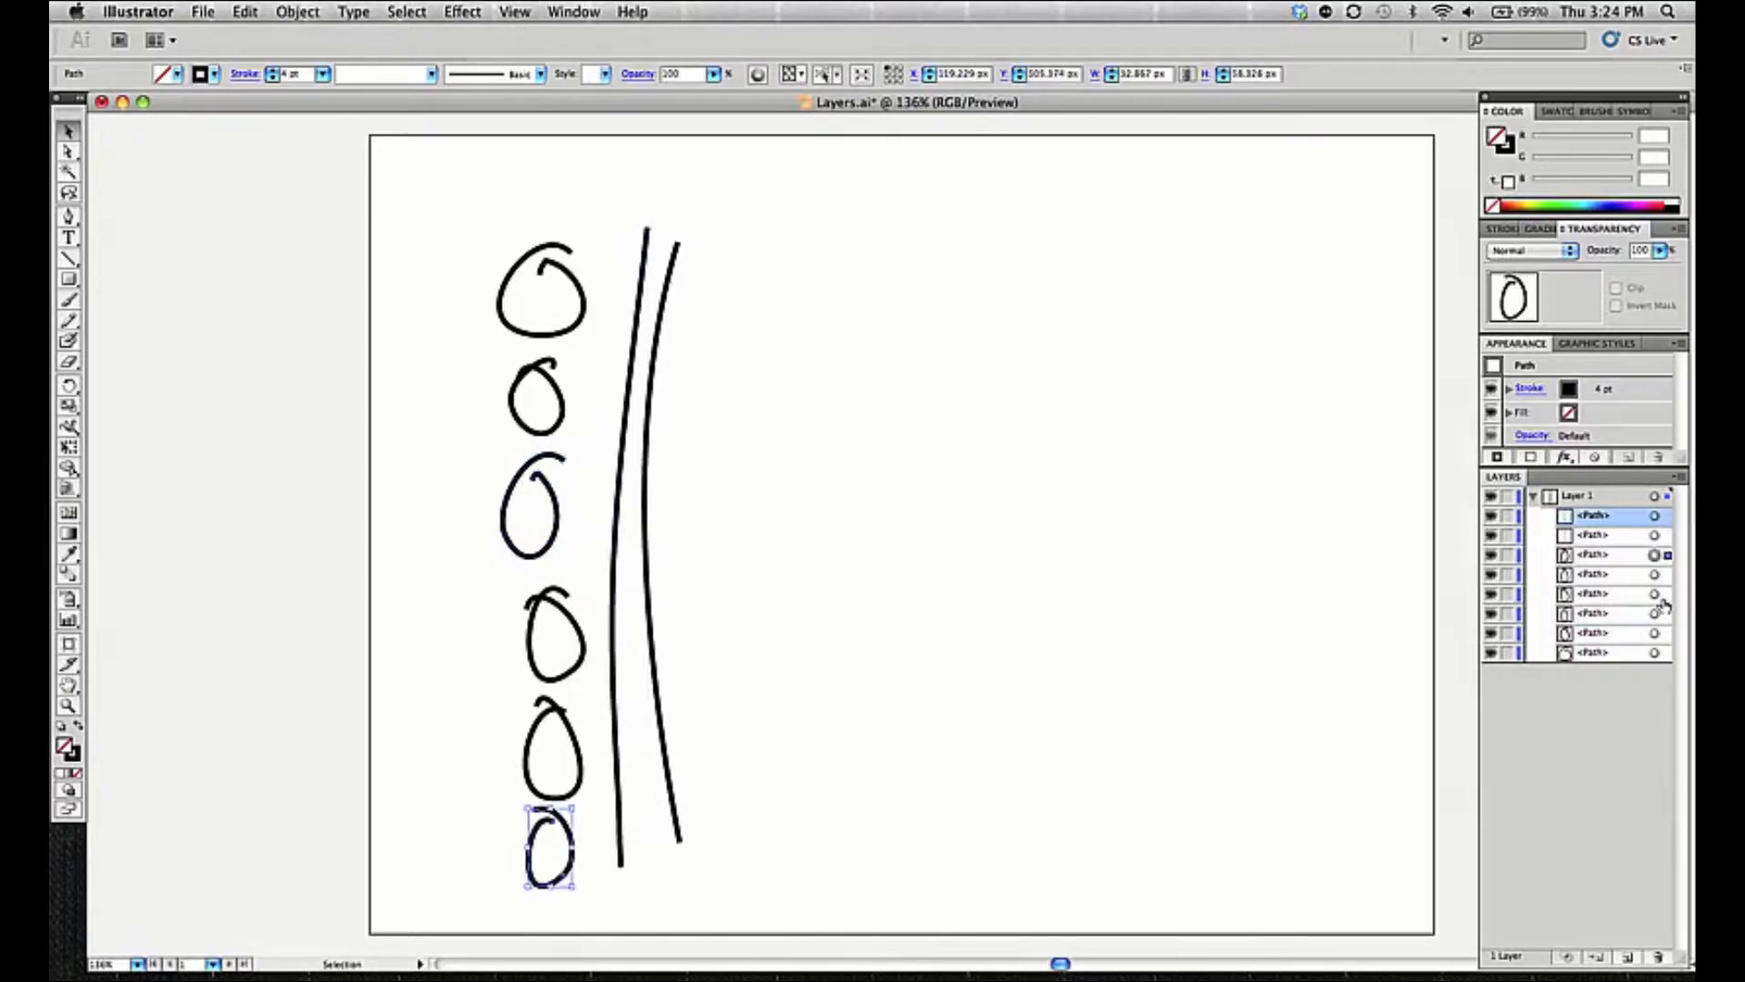
{"action": "left_click", "coordinate": [1656, 593]}
{"action": "left_click", "coordinate": [1658, 633]}
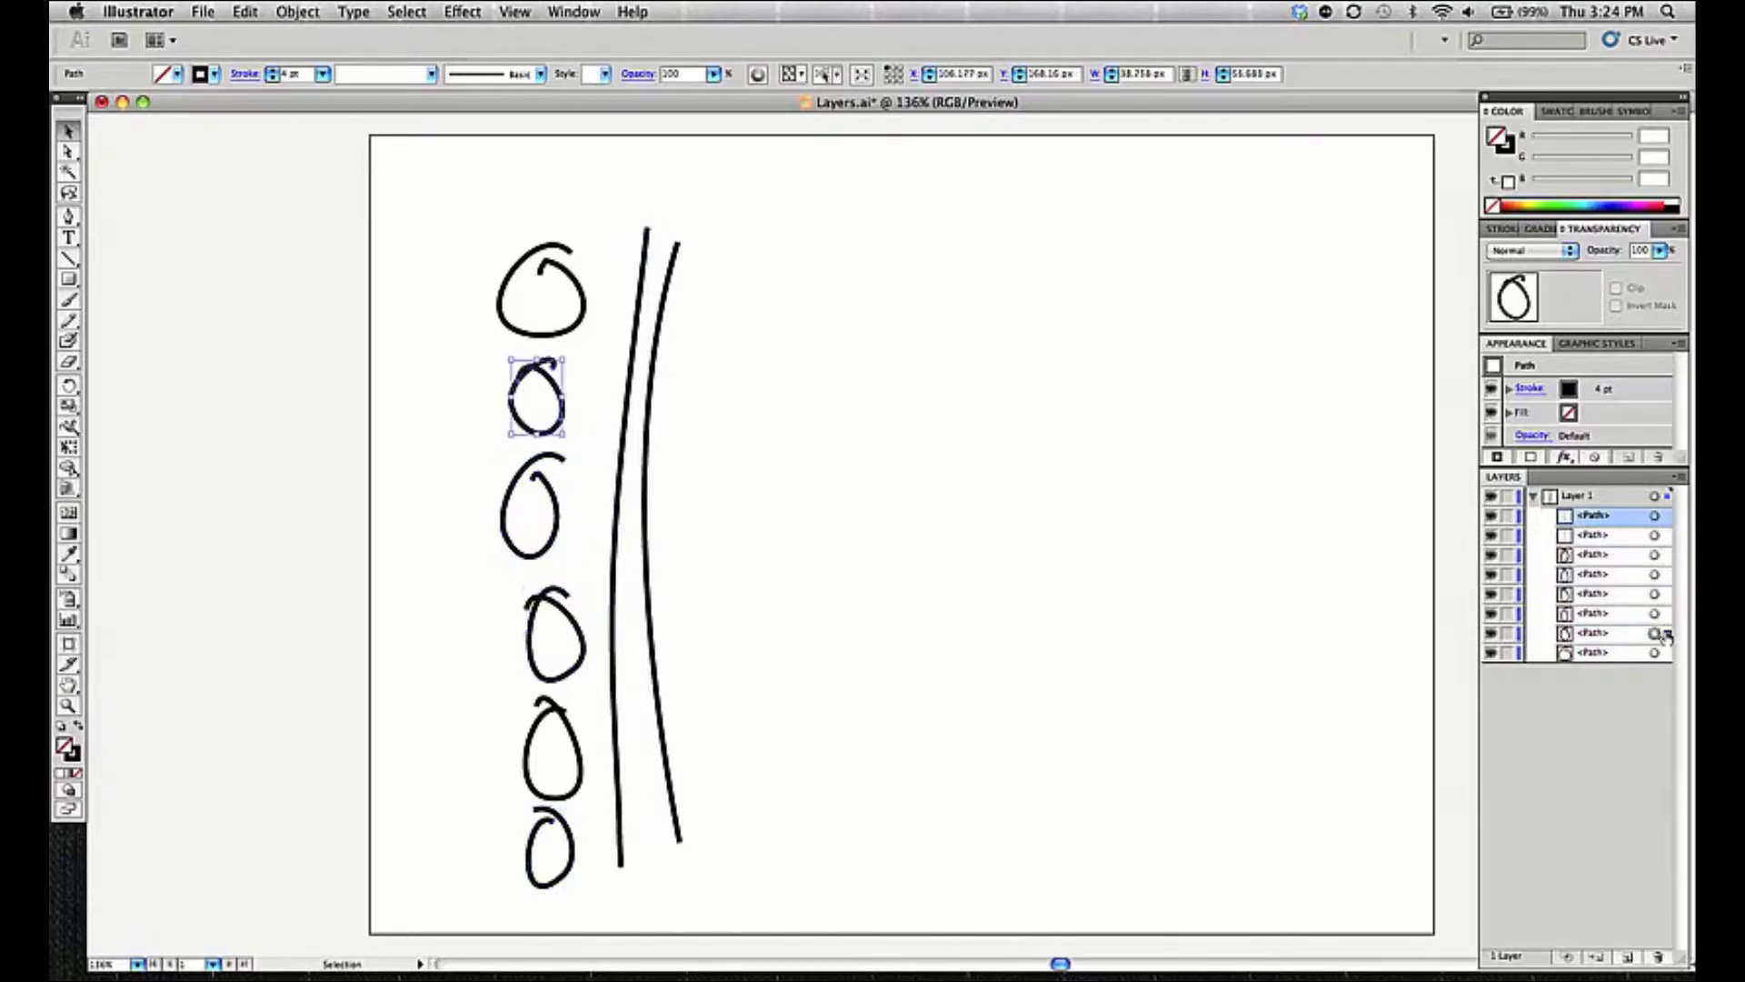
{"action": "left_click", "coordinate": [1655, 555]}
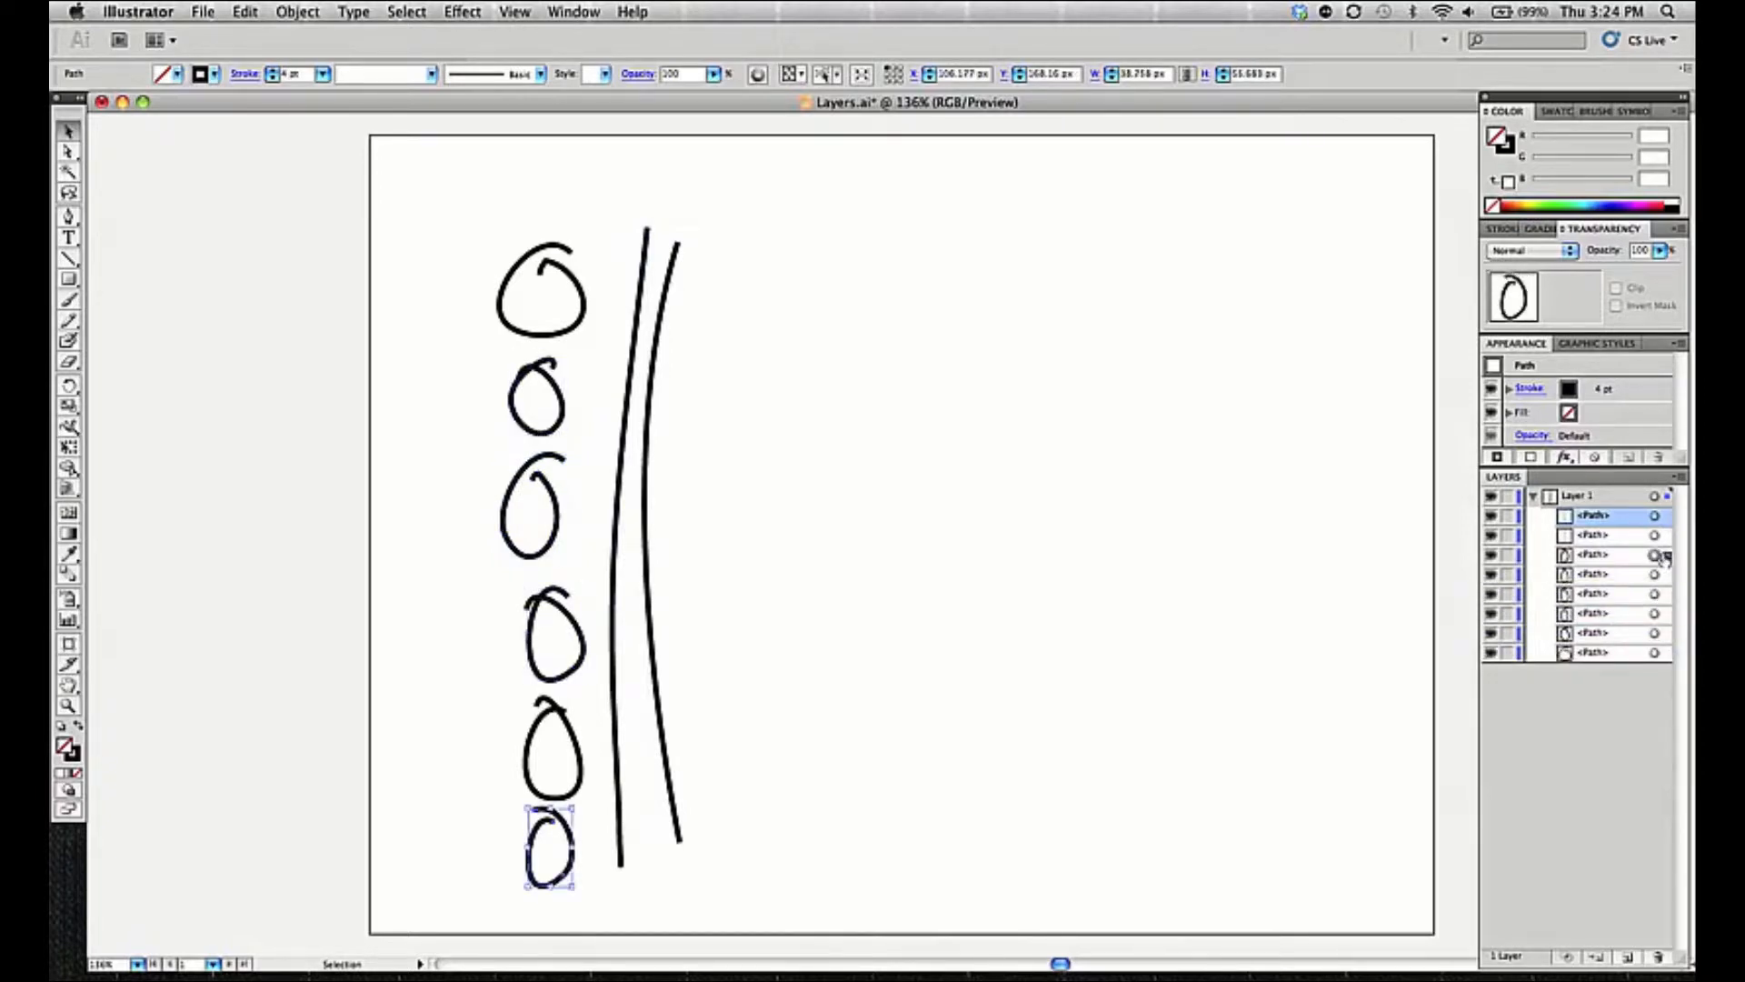
Select each path of Layer 1 from the topmost entry down, ending with the top loop selected and its entry highlighted
{"action": "left_click", "coordinate": [1656, 516]}
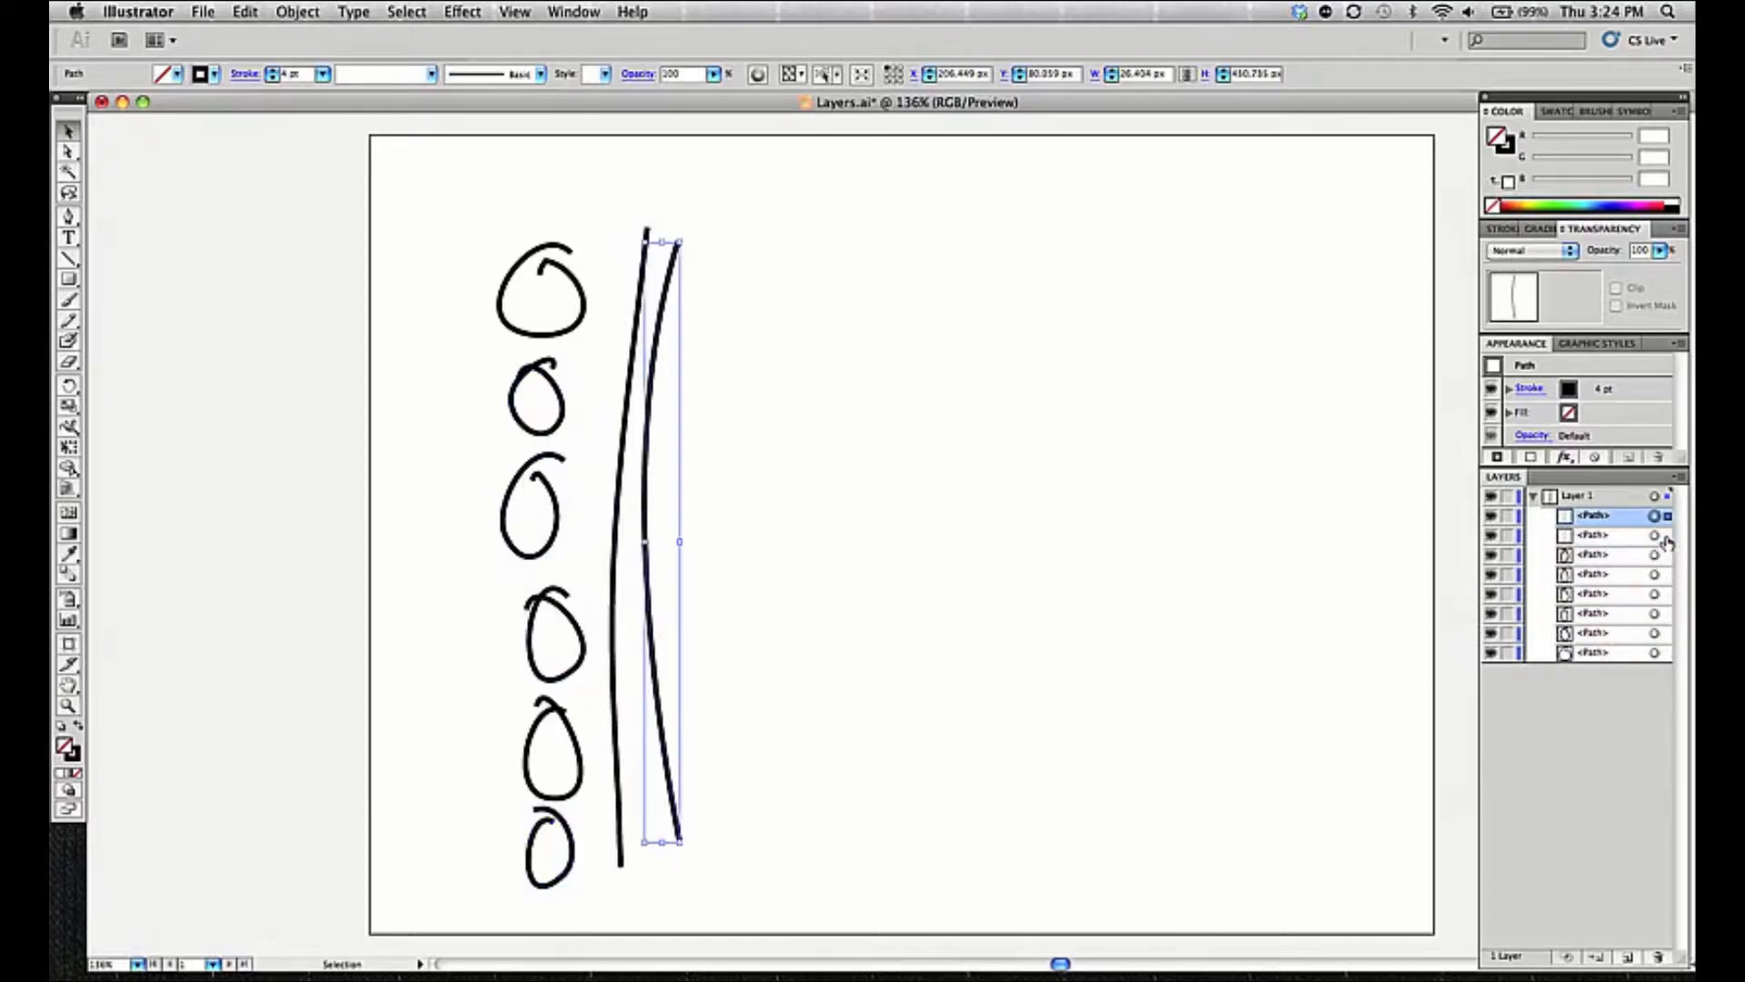
{"action": "left_click", "coordinate": [1655, 536]}
{"action": "left_click", "coordinate": [1656, 555]}
{"action": "left_click", "coordinate": [1656, 575]}
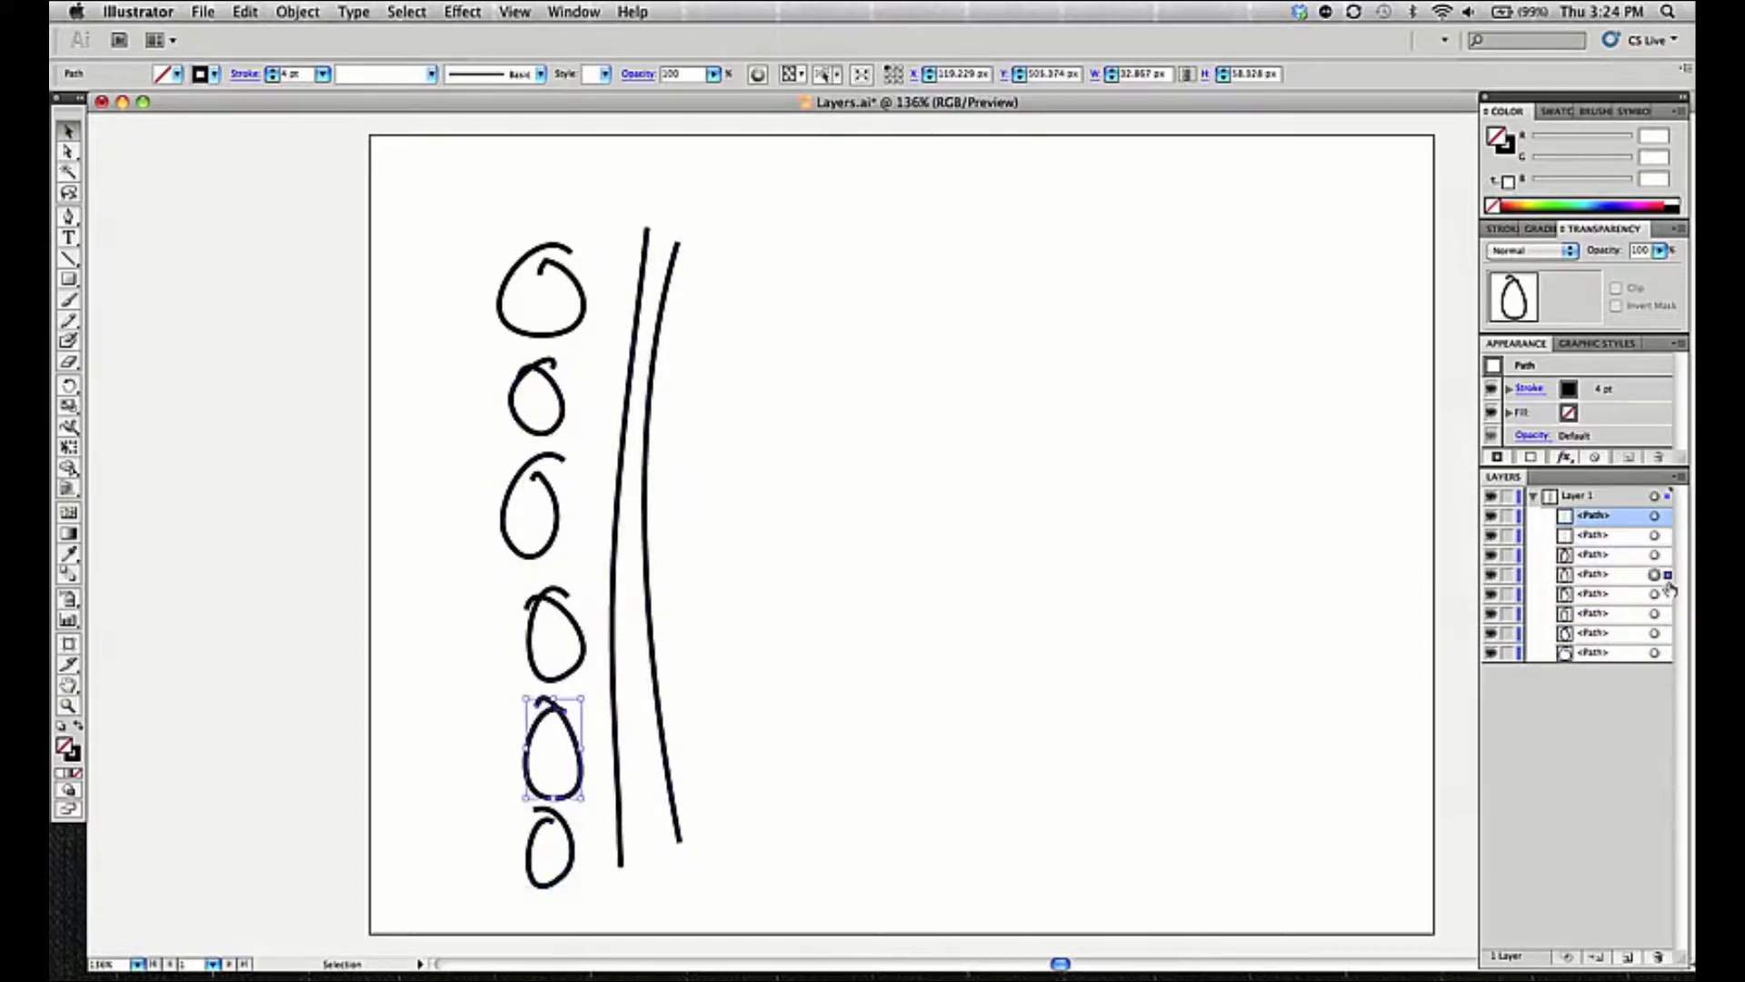
{"action": "left_click", "coordinate": [1655, 594]}
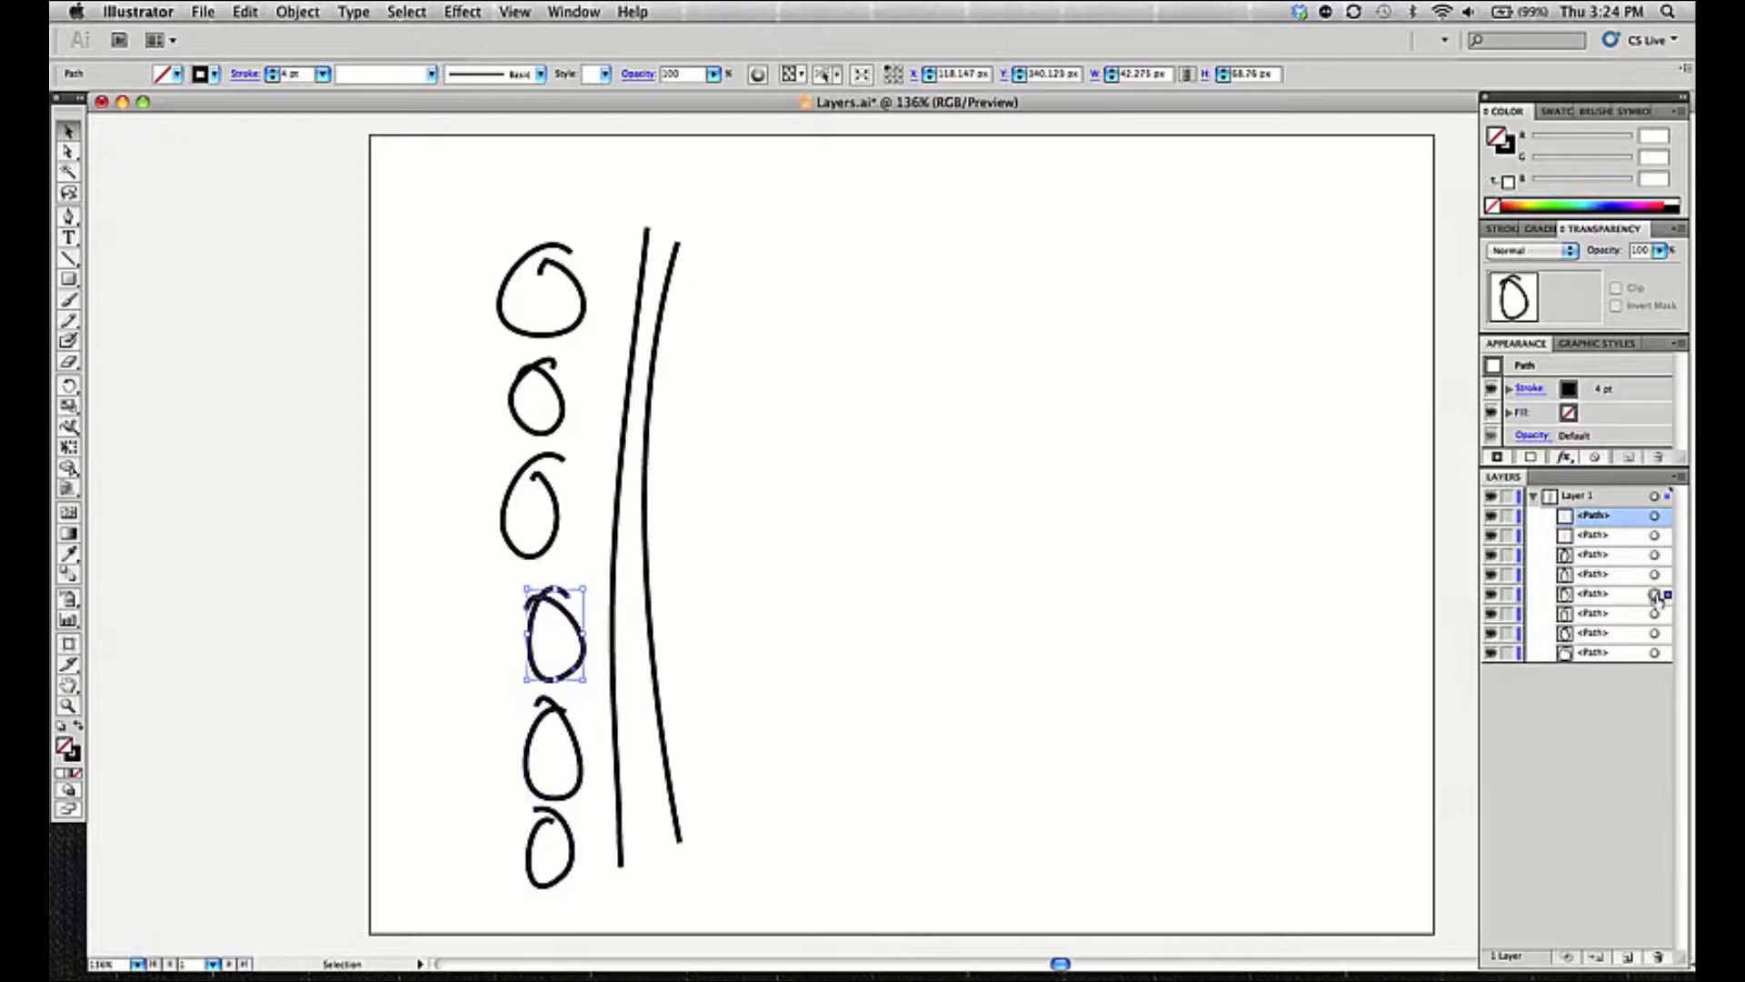
{"action": "left_click", "coordinate": [1656, 615]}
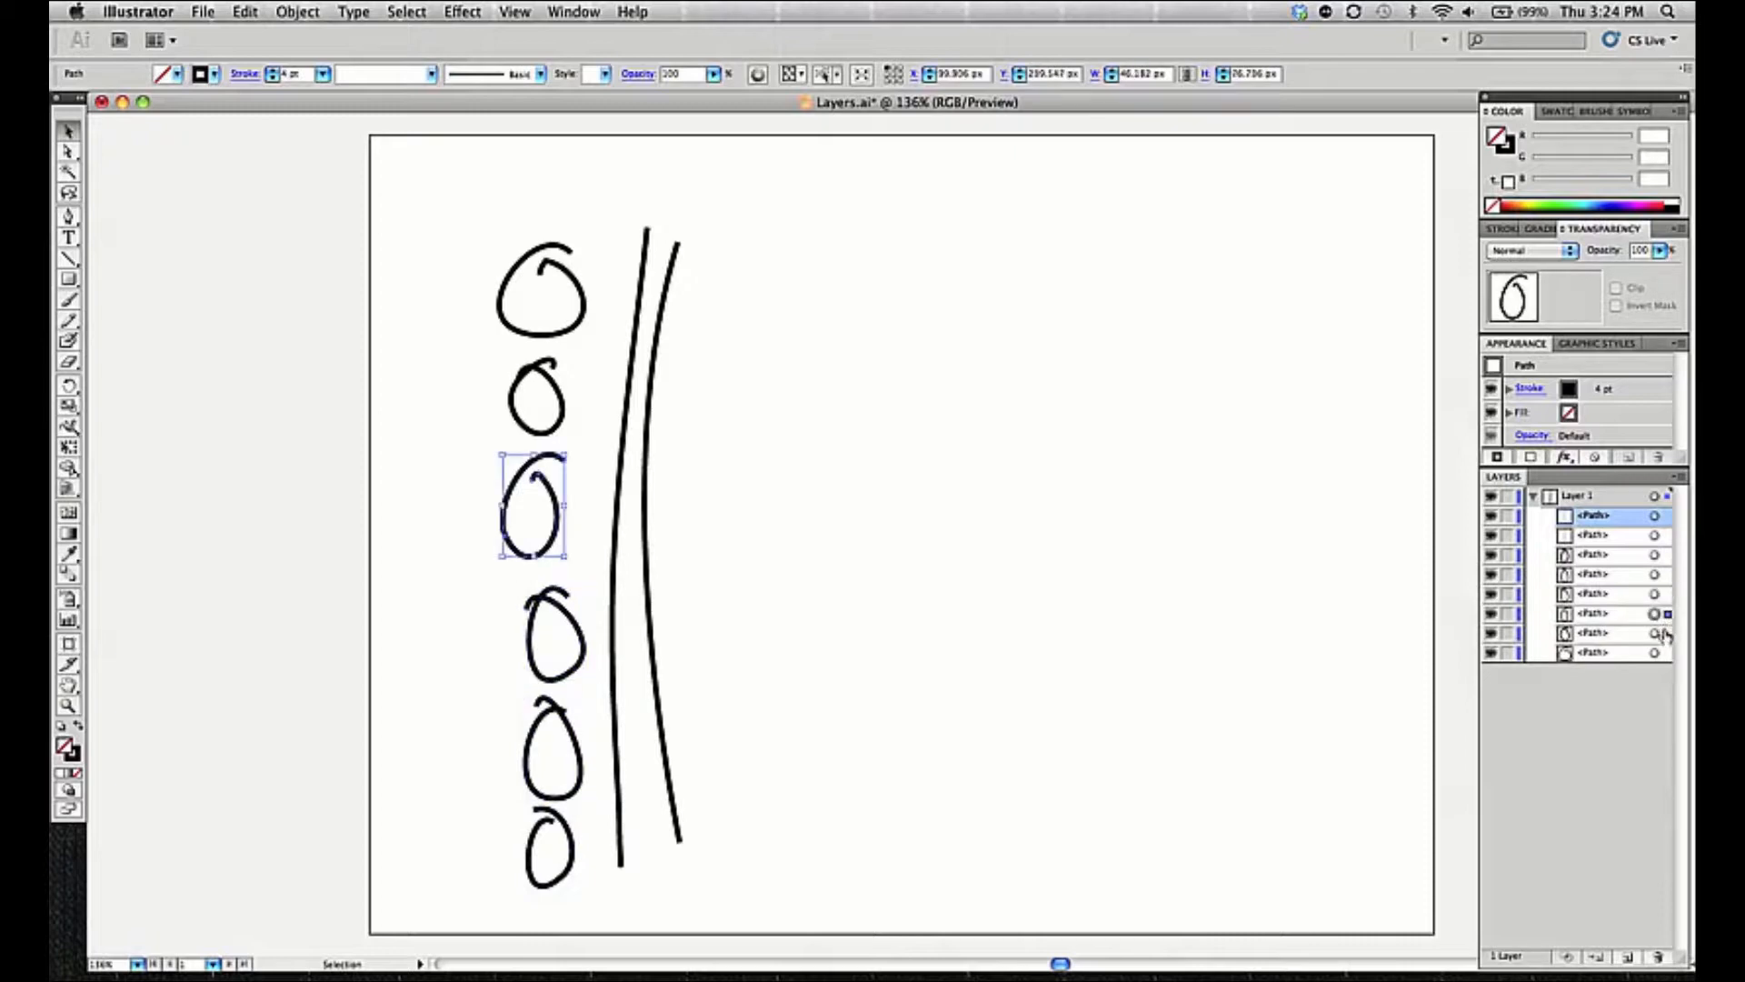
{"action": "left_click", "coordinate": [1655, 634]}
{"action": "left_click", "coordinate": [1656, 652]}
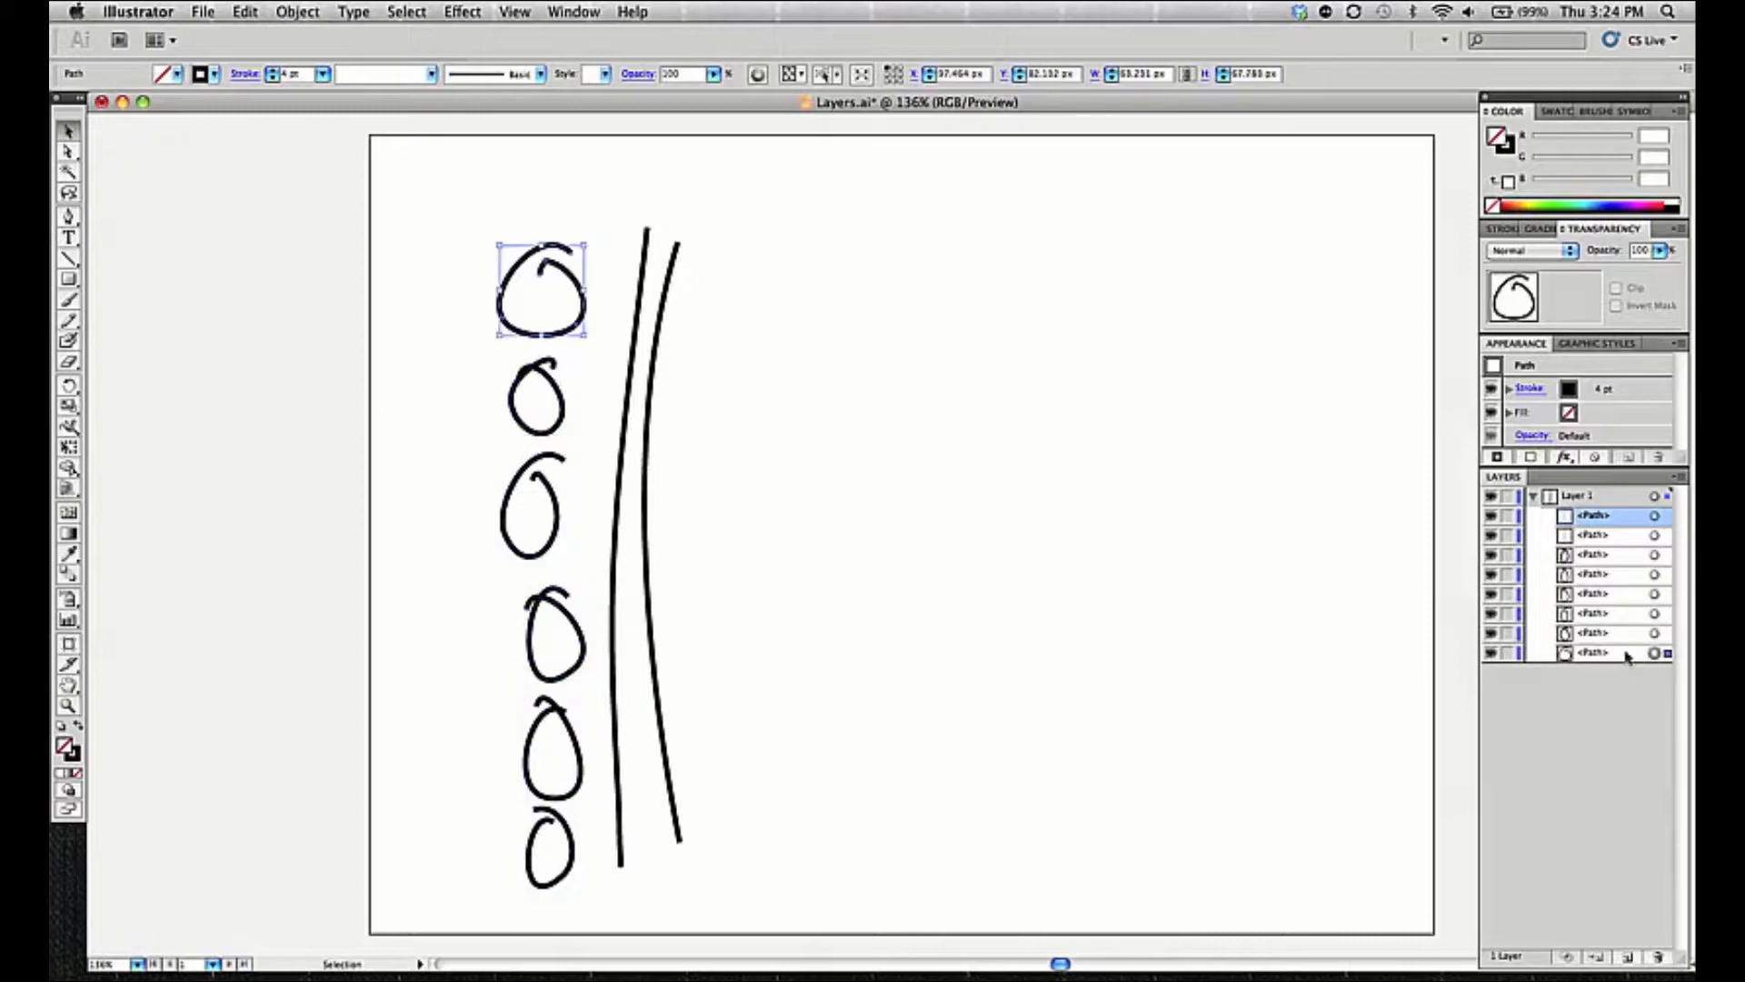
{"action": "left_click", "coordinate": [1592, 653]}
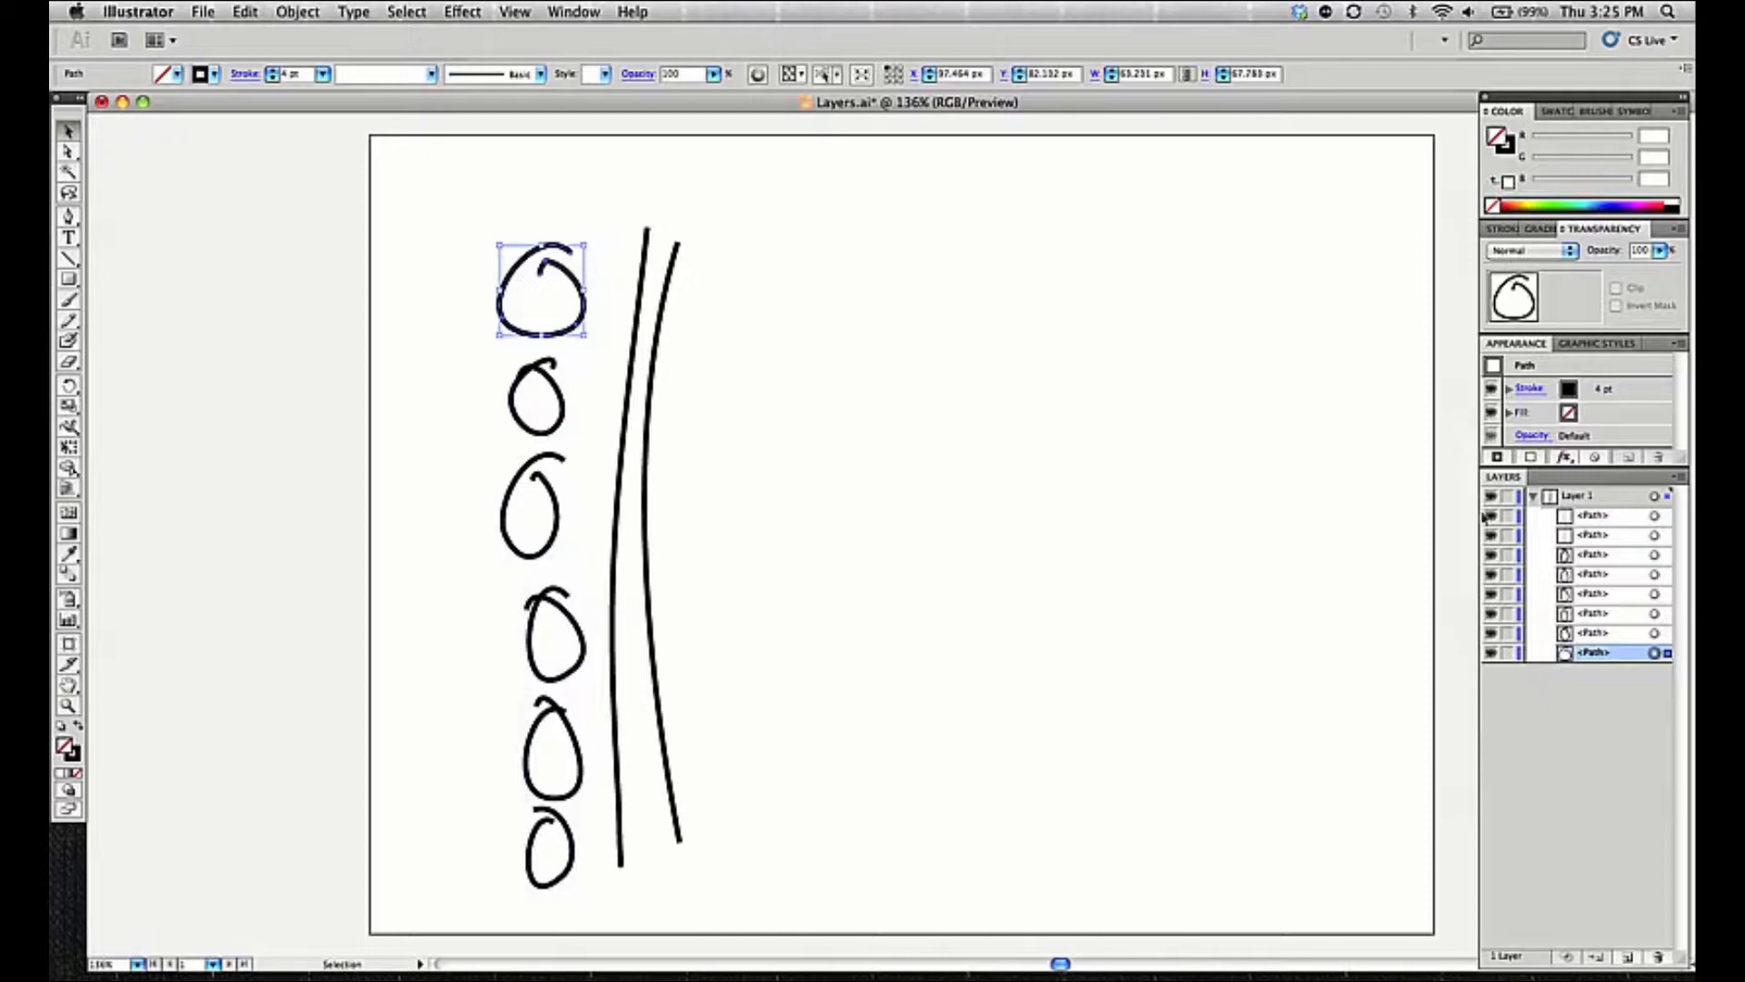
Collapse Layer 1, select all of its artwork from the layer entry, and expand it briefly to check that every path is included
{"action": "left_click", "coordinate": [1533, 497]}
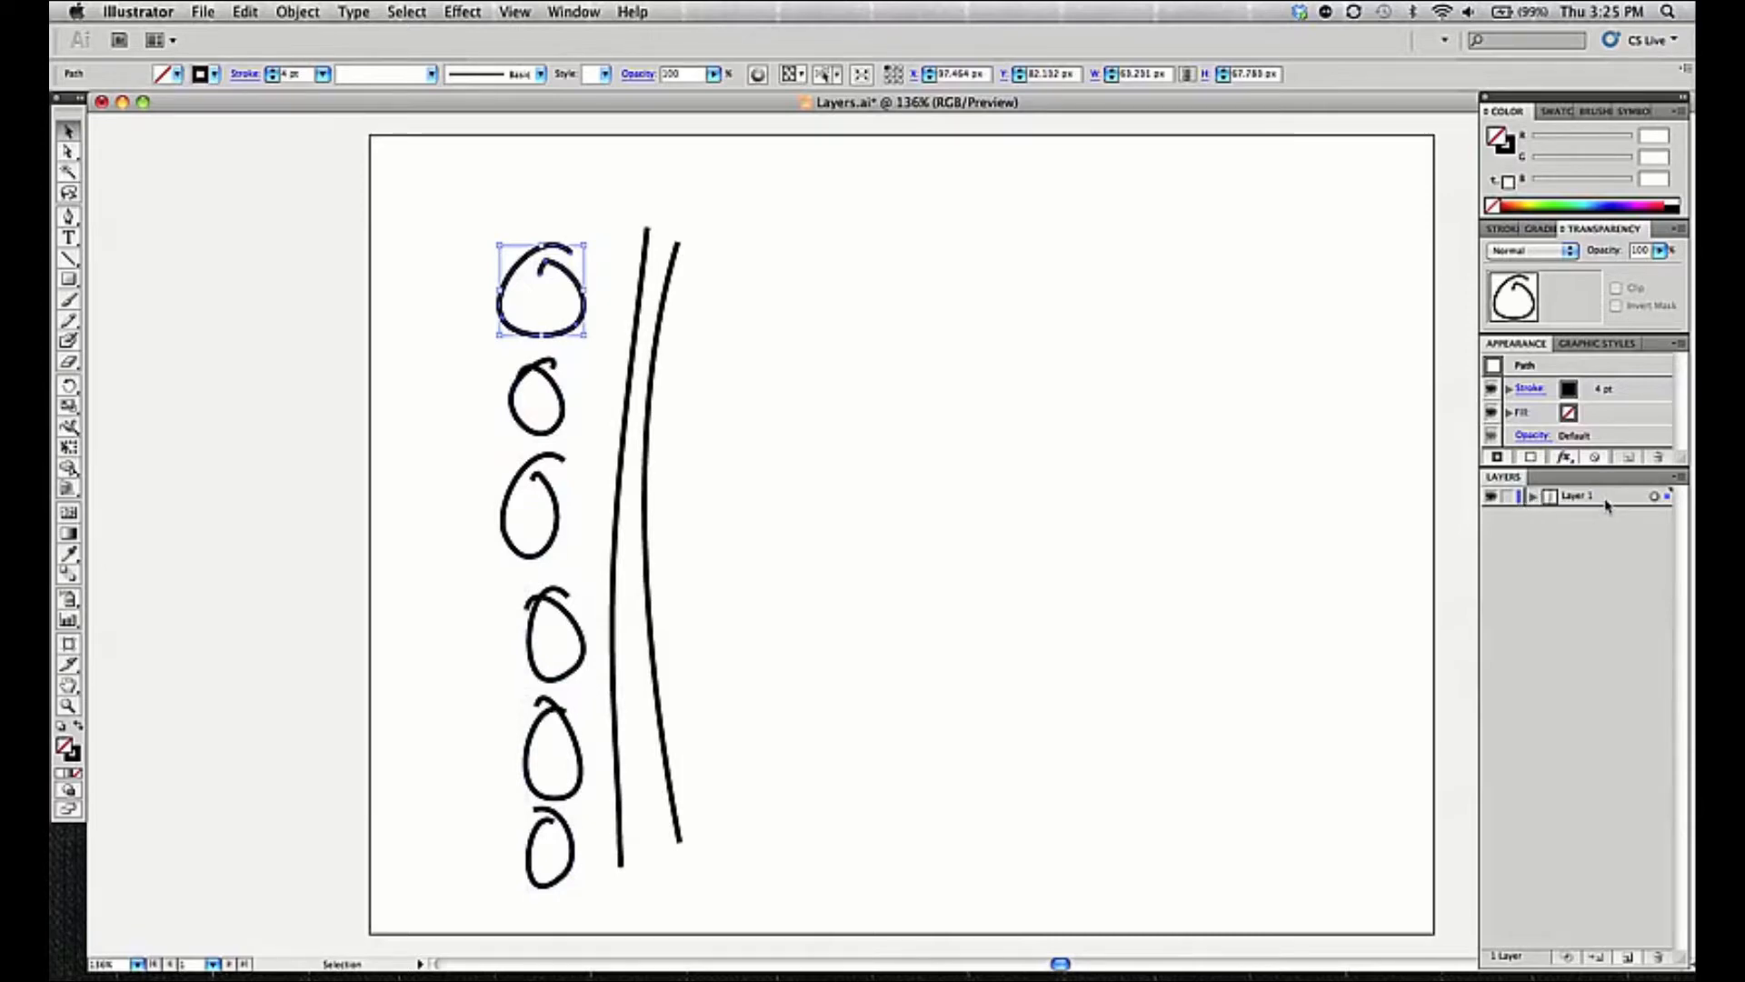
{"action": "left_click", "coordinate": [1656, 496]}
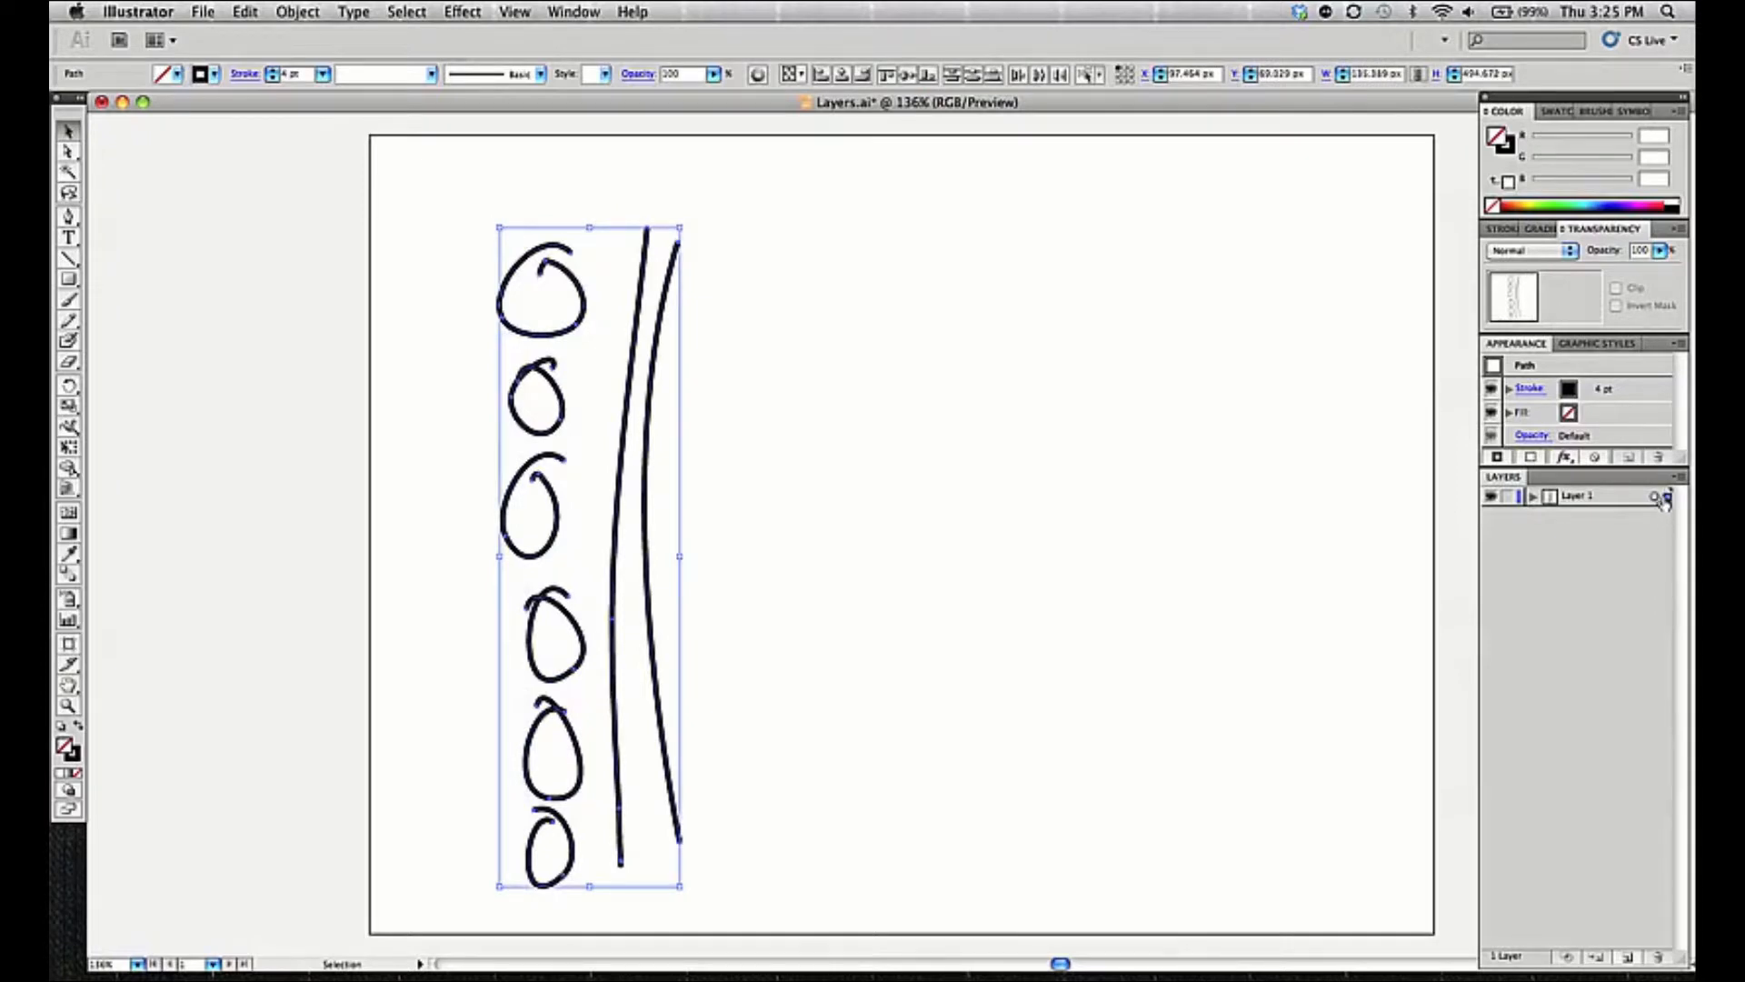
{"action": "left_click", "coordinate": [1535, 496]}
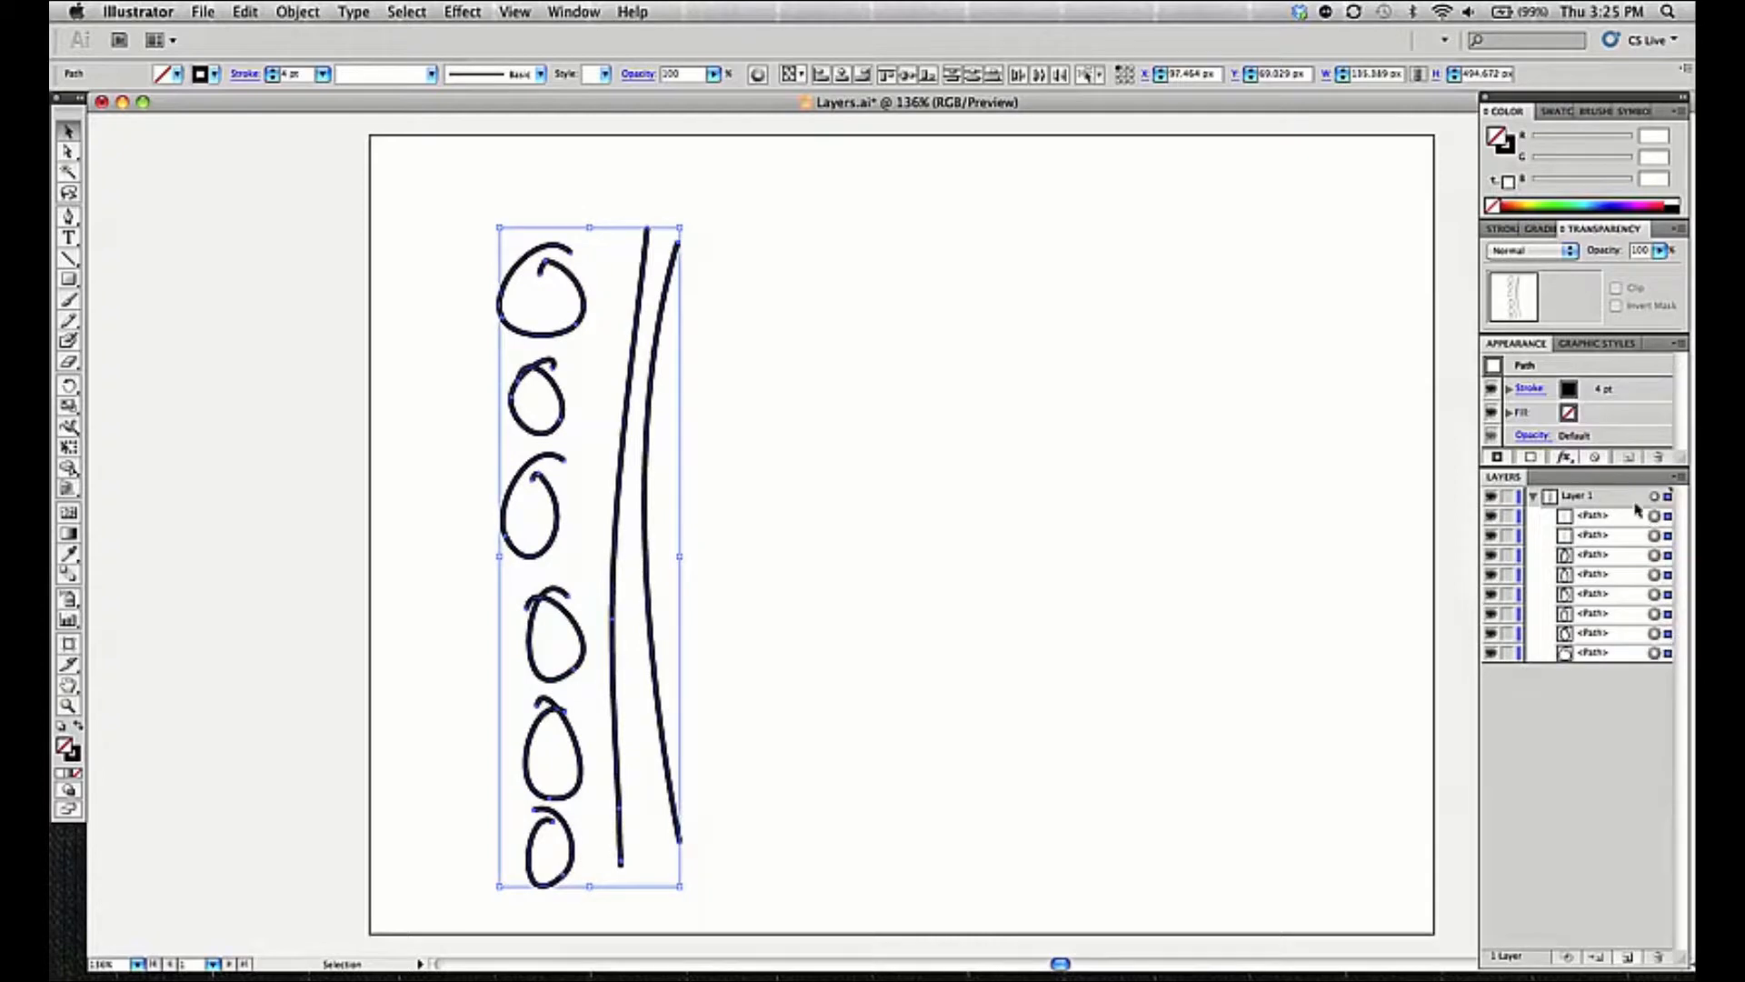
{"action": "left_click", "coordinate": [1534, 497]}
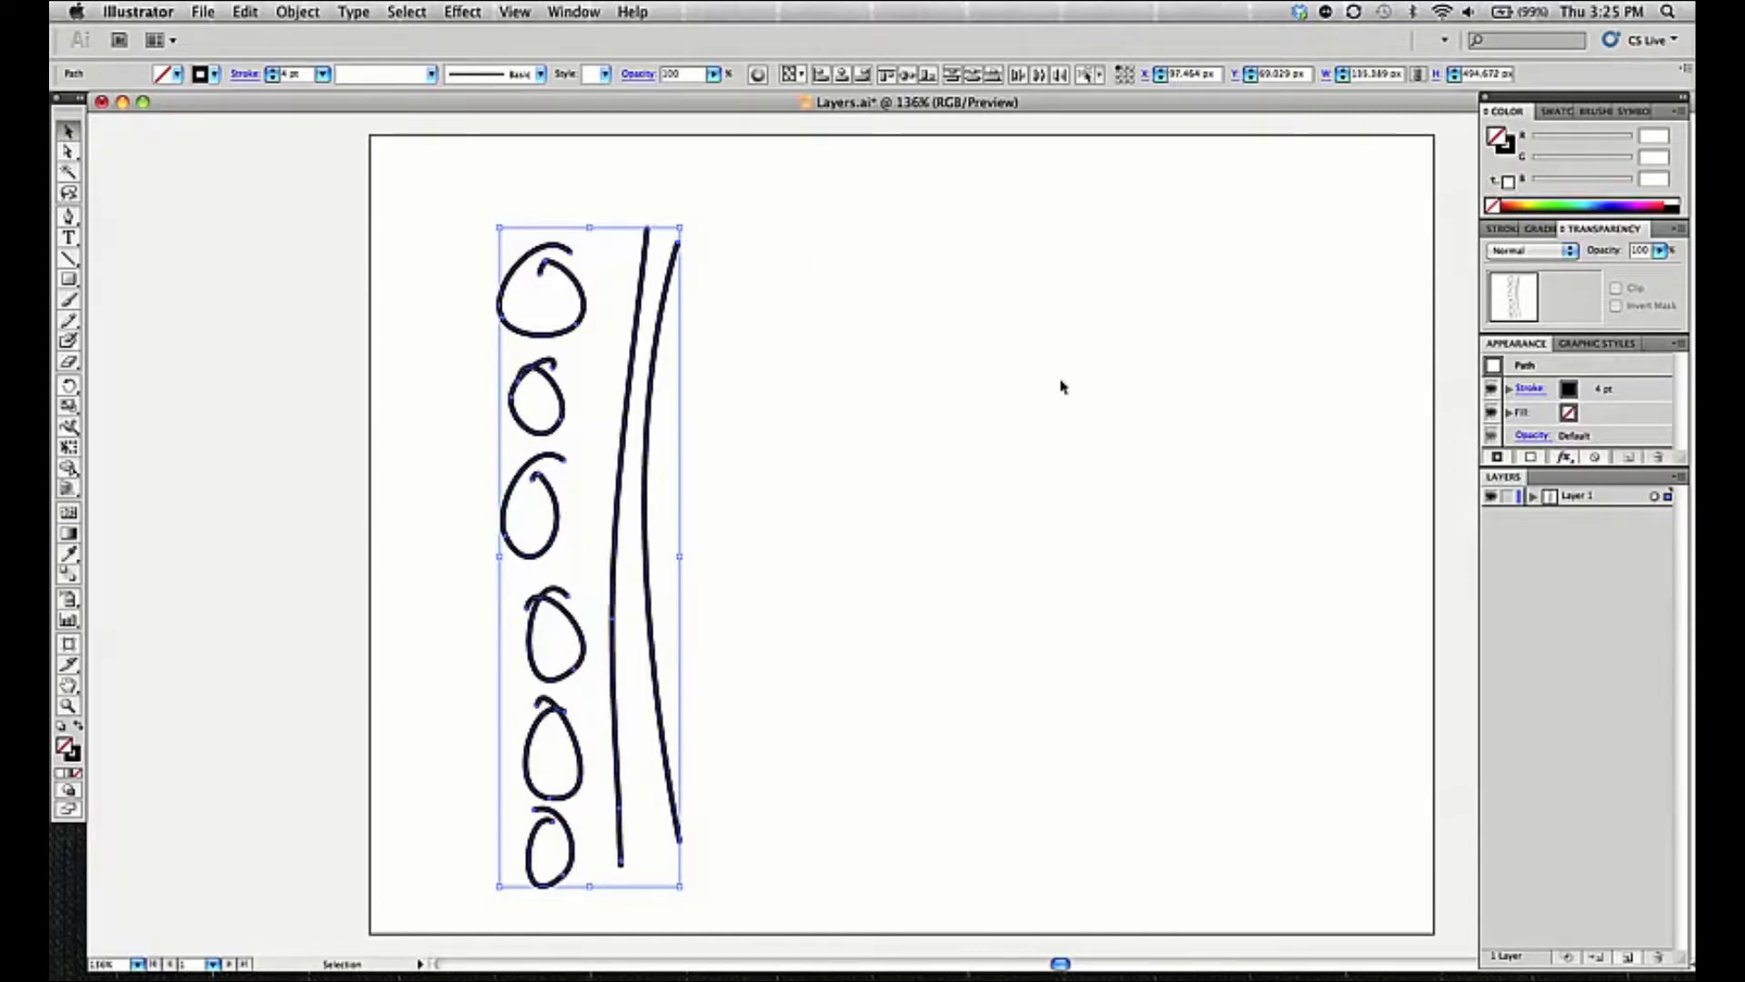
Deselect all artwork and briefly view the path entries of Layer 1, leaving the layer collapsed
{"action": "left_click", "coordinate": [1043, 405]}
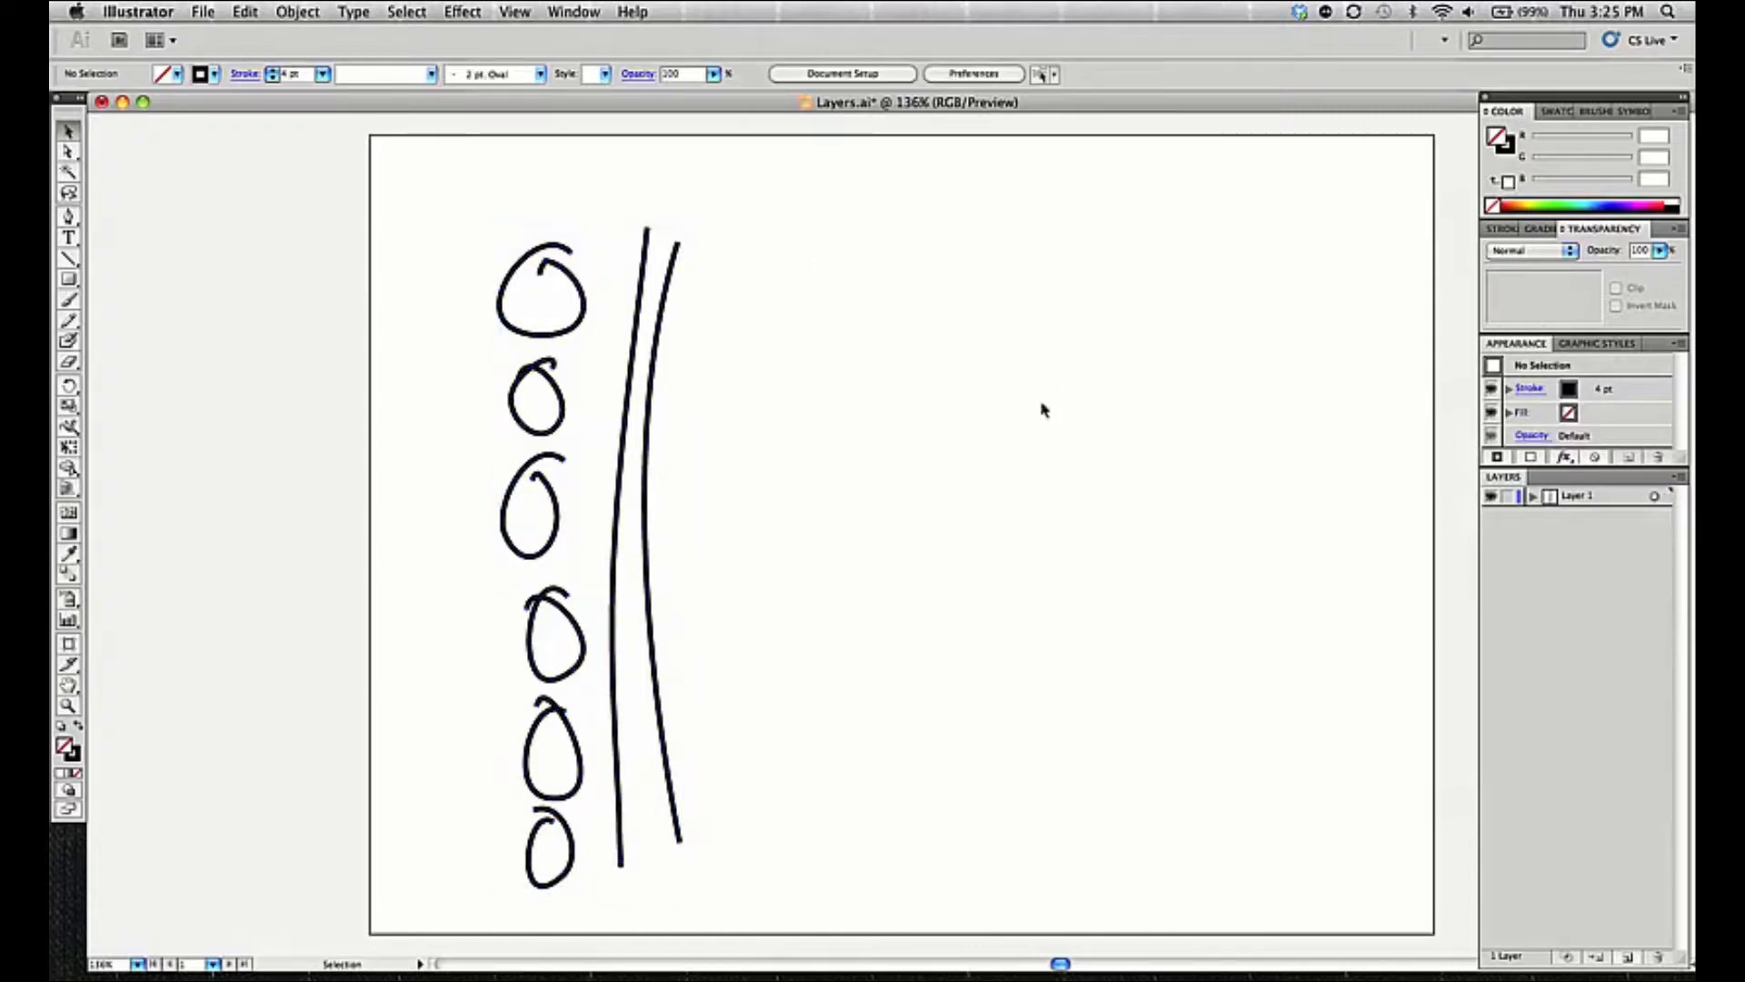
{"action": "left_click", "coordinate": [1534, 497]}
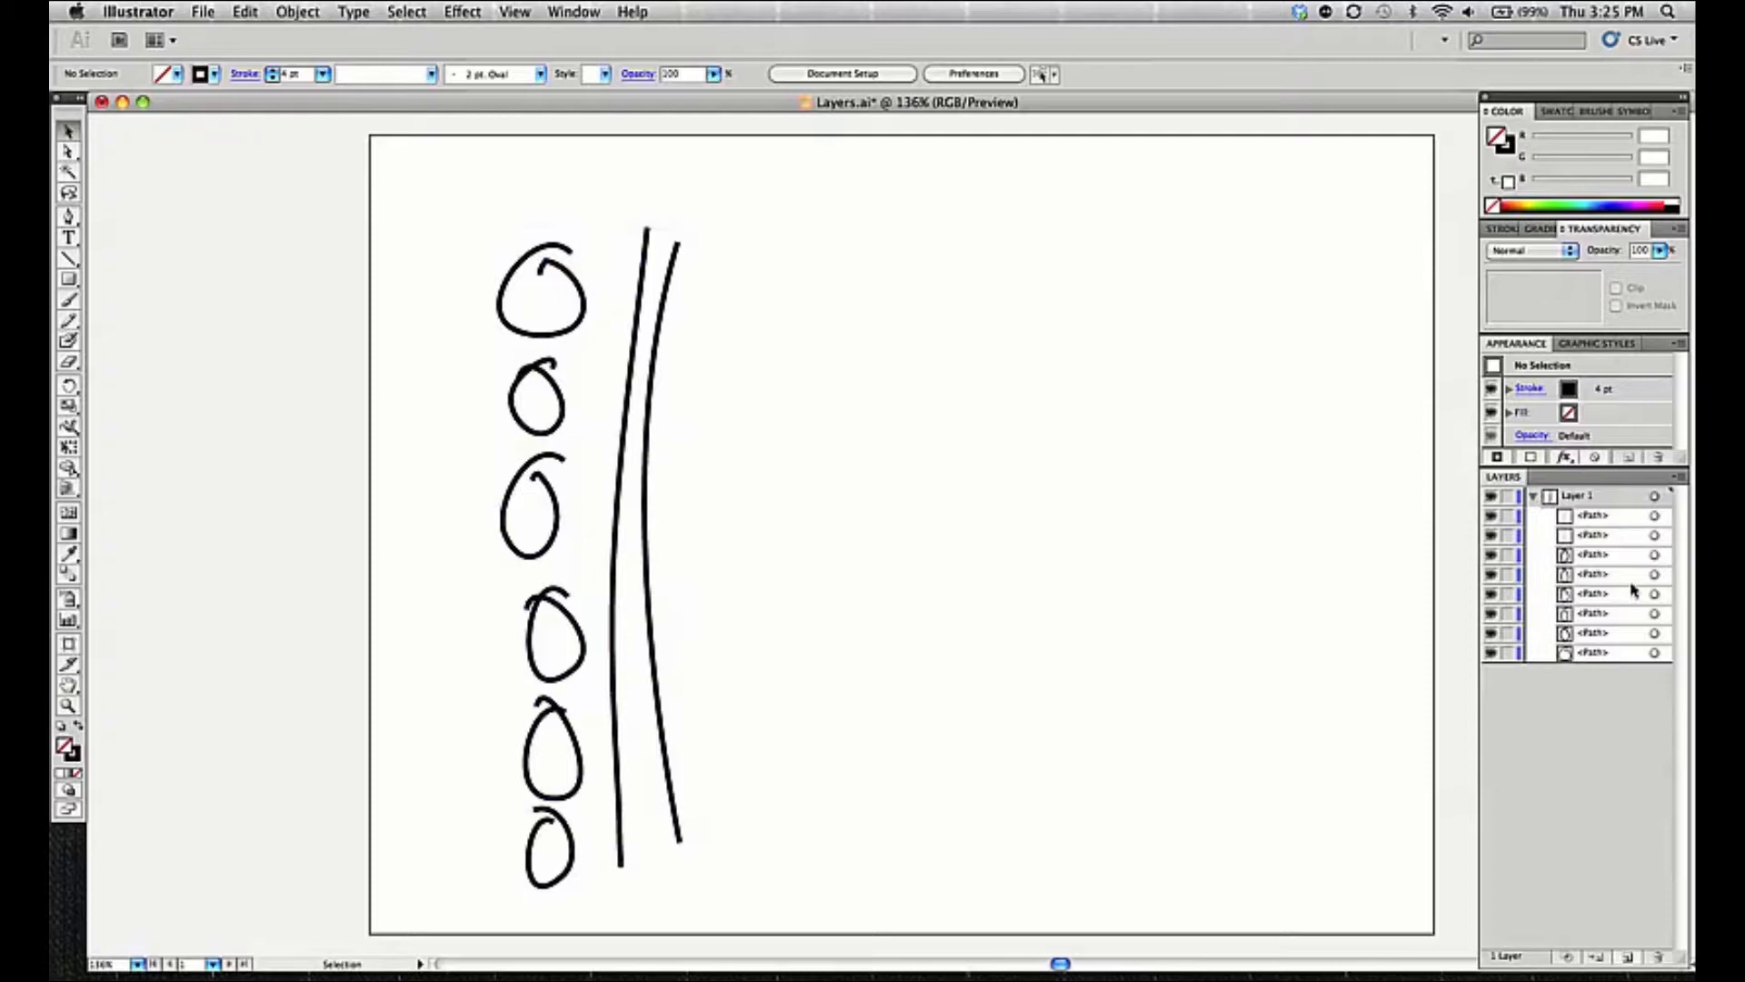
{"action": "left_click", "coordinate": [1534, 496]}
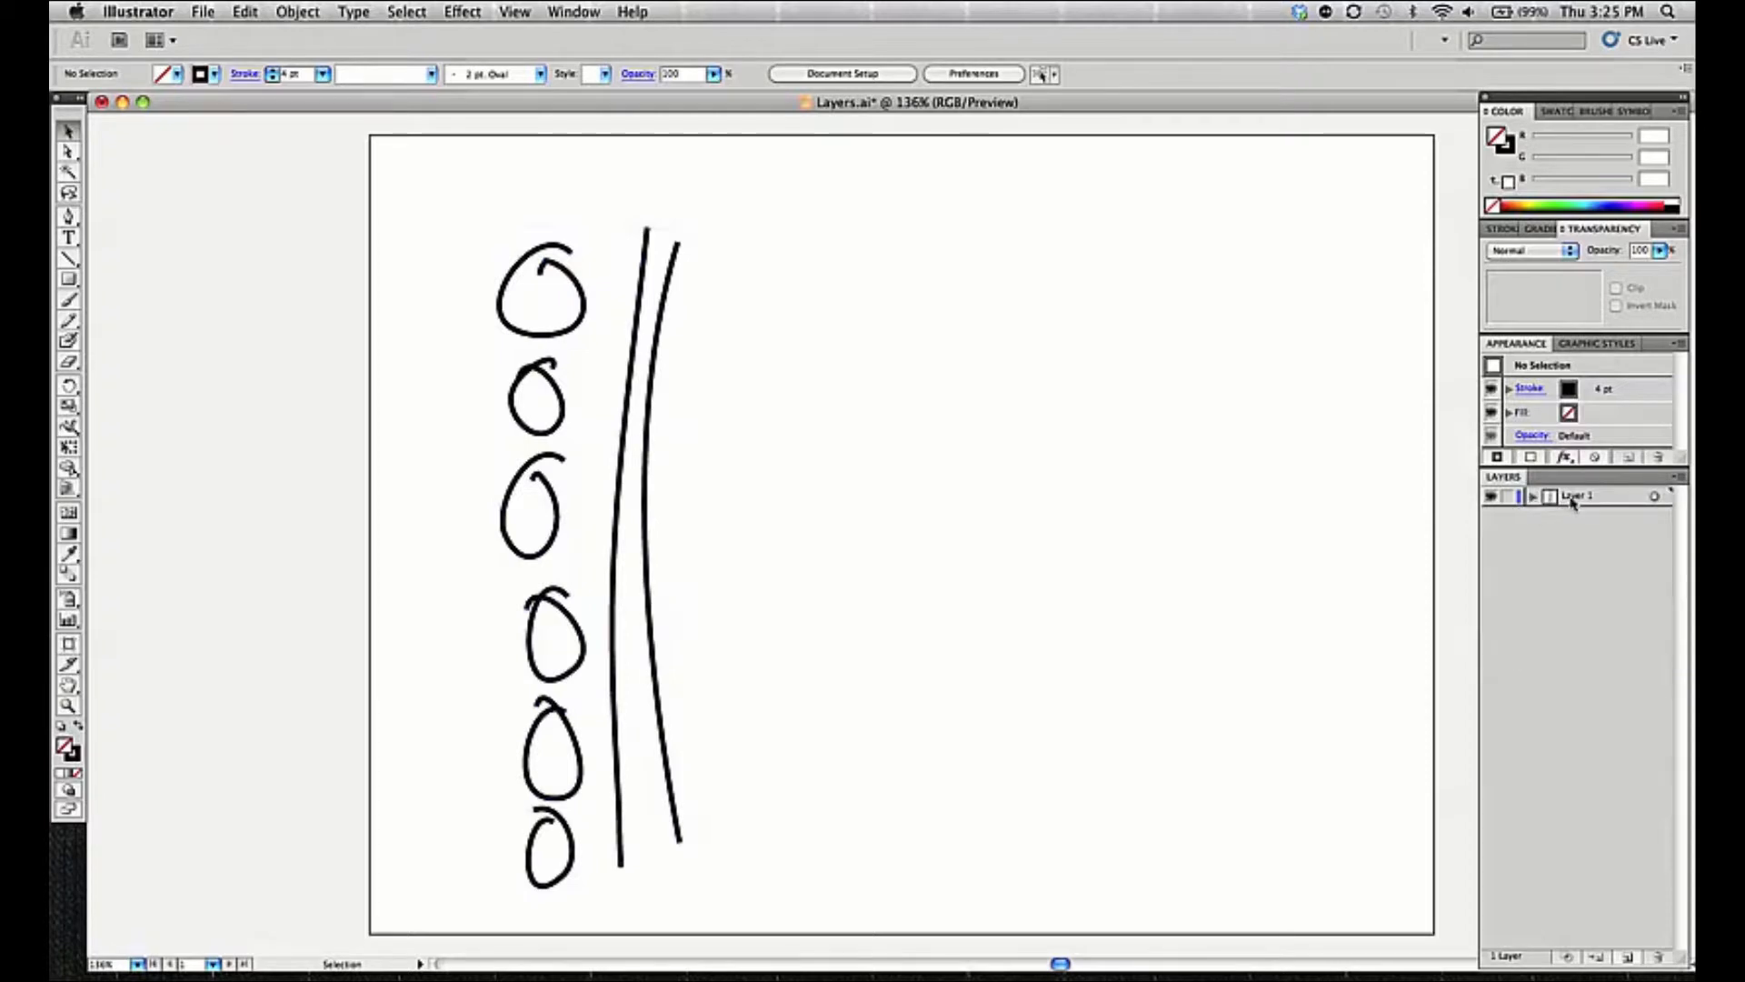
In the Layer Options of Layer 1, switch Lock, Show, Print and Preview one by one, restoring each setting, and accept
{"action": "left_click", "coordinate": [1575, 497]}
{"action": "double_click", "coordinate": [1575, 499]}
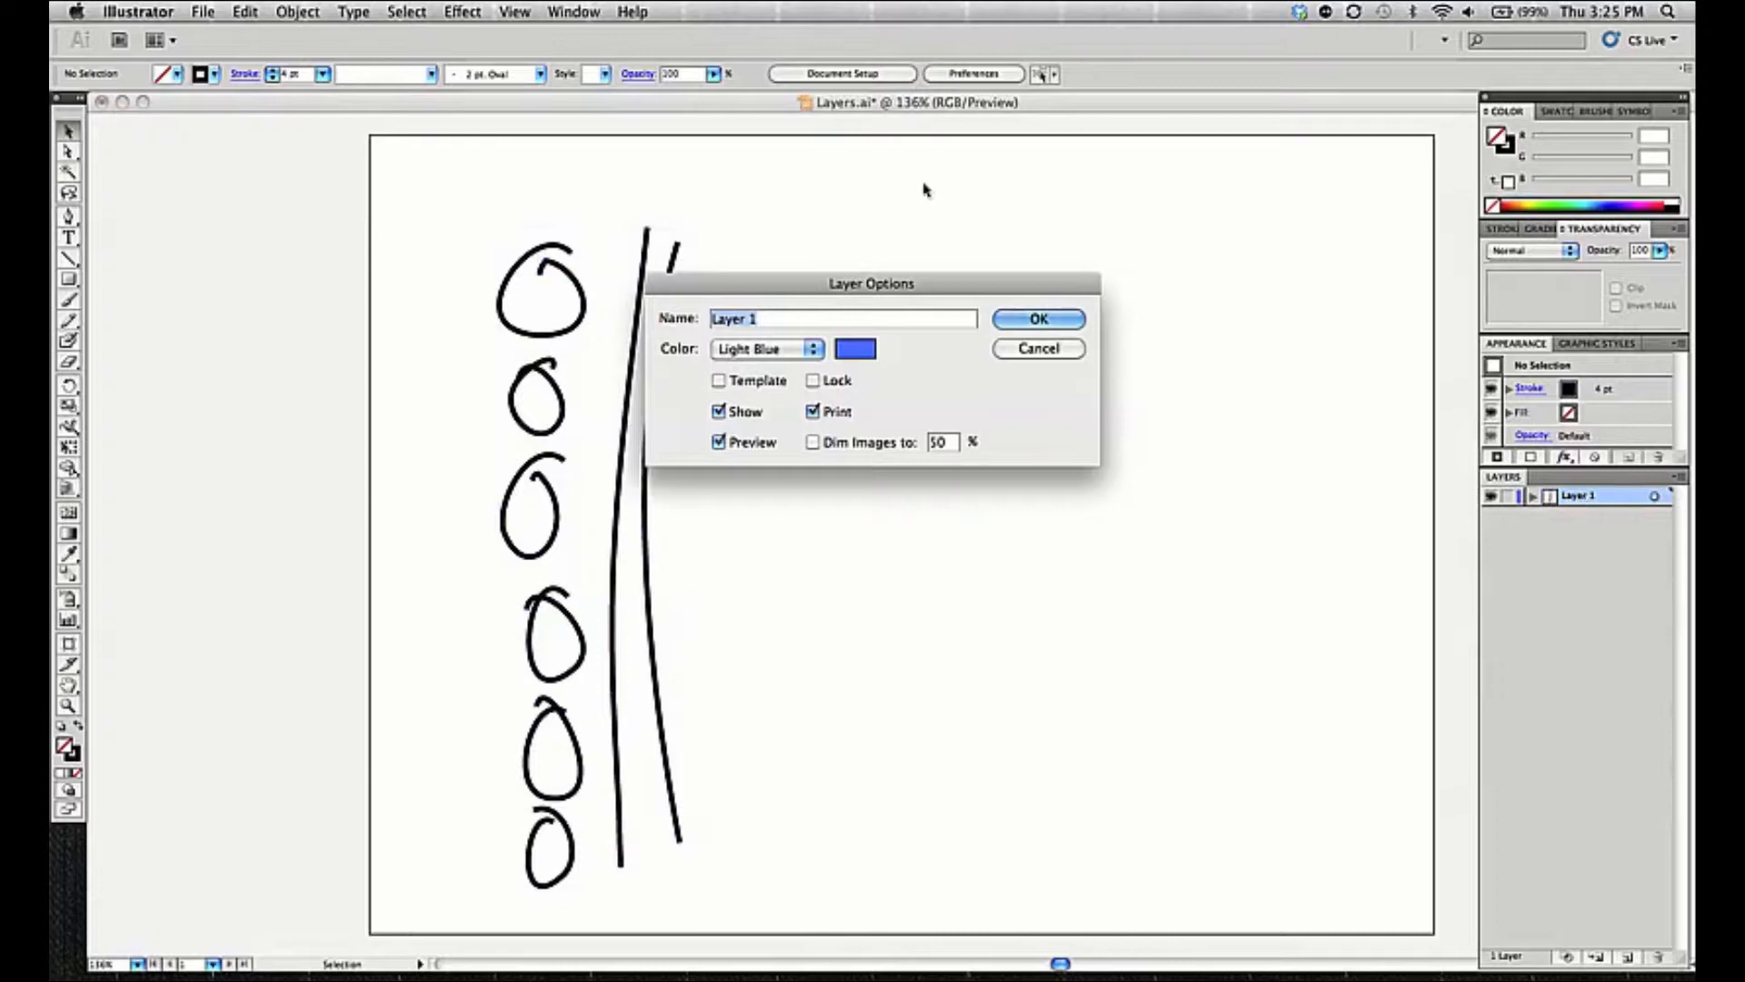
{"action": "left_click", "coordinate": [812, 382]}
{"action": "left_click", "coordinate": [813, 381]}
{"action": "left_click", "coordinate": [720, 414]}
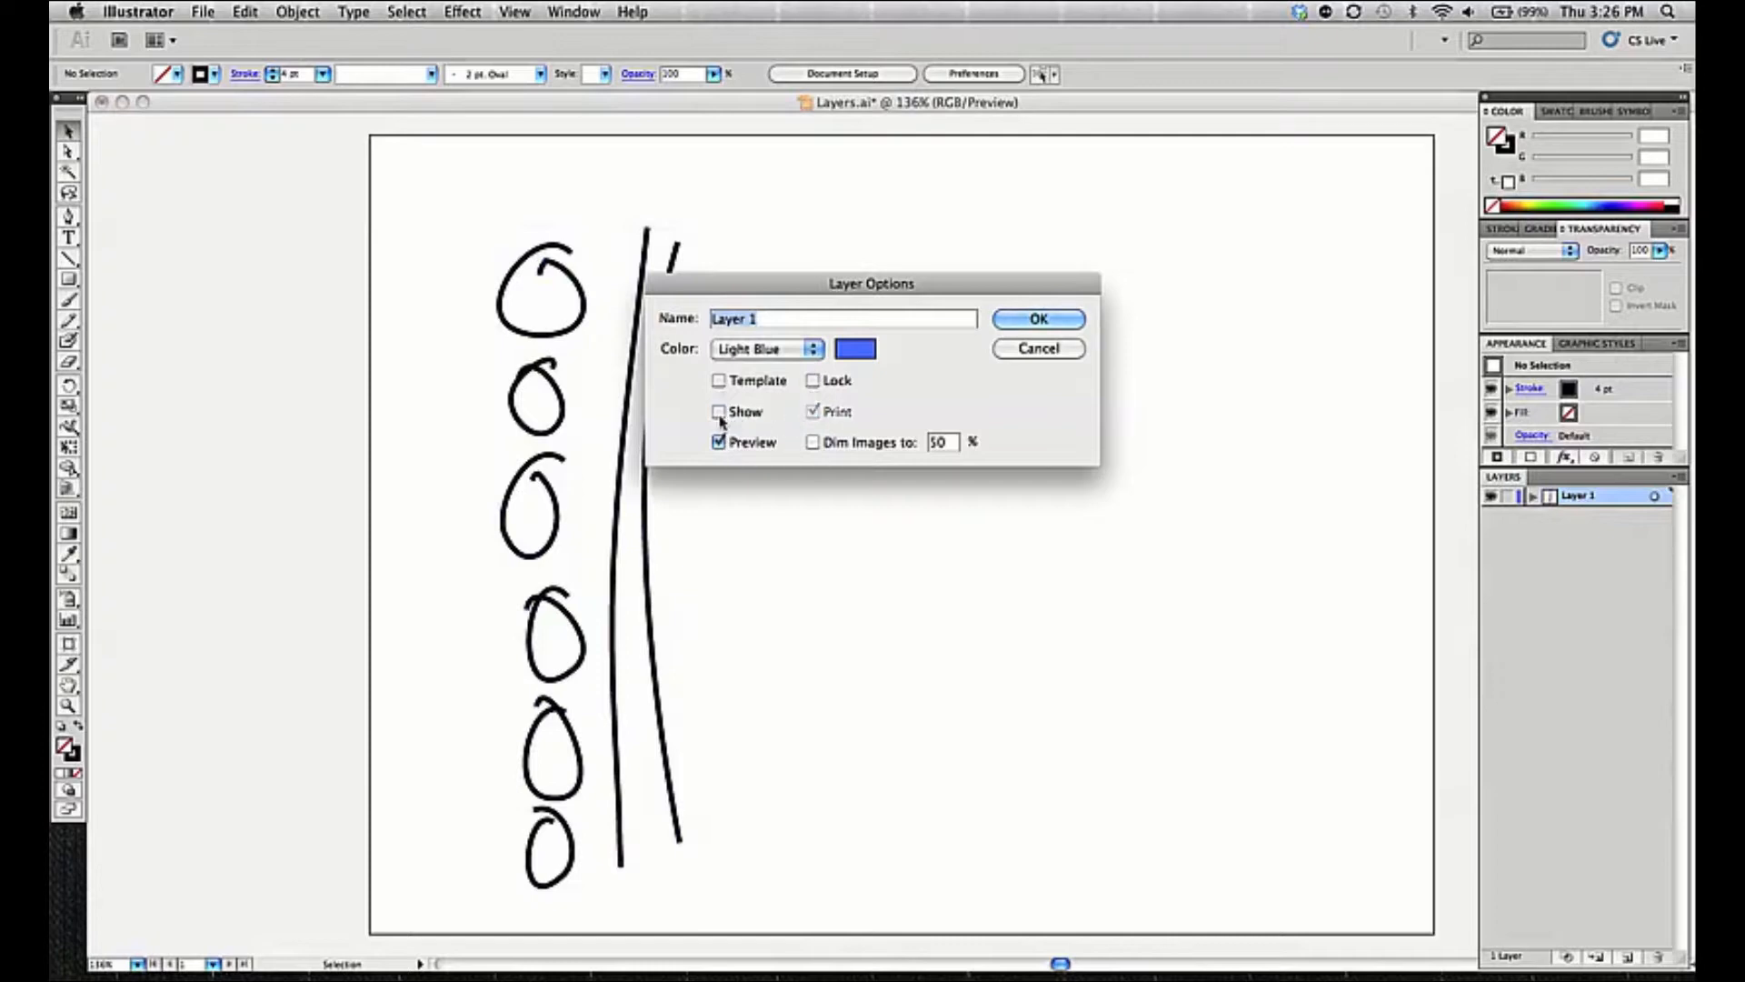
{"action": "left_click", "coordinate": [719, 414]}
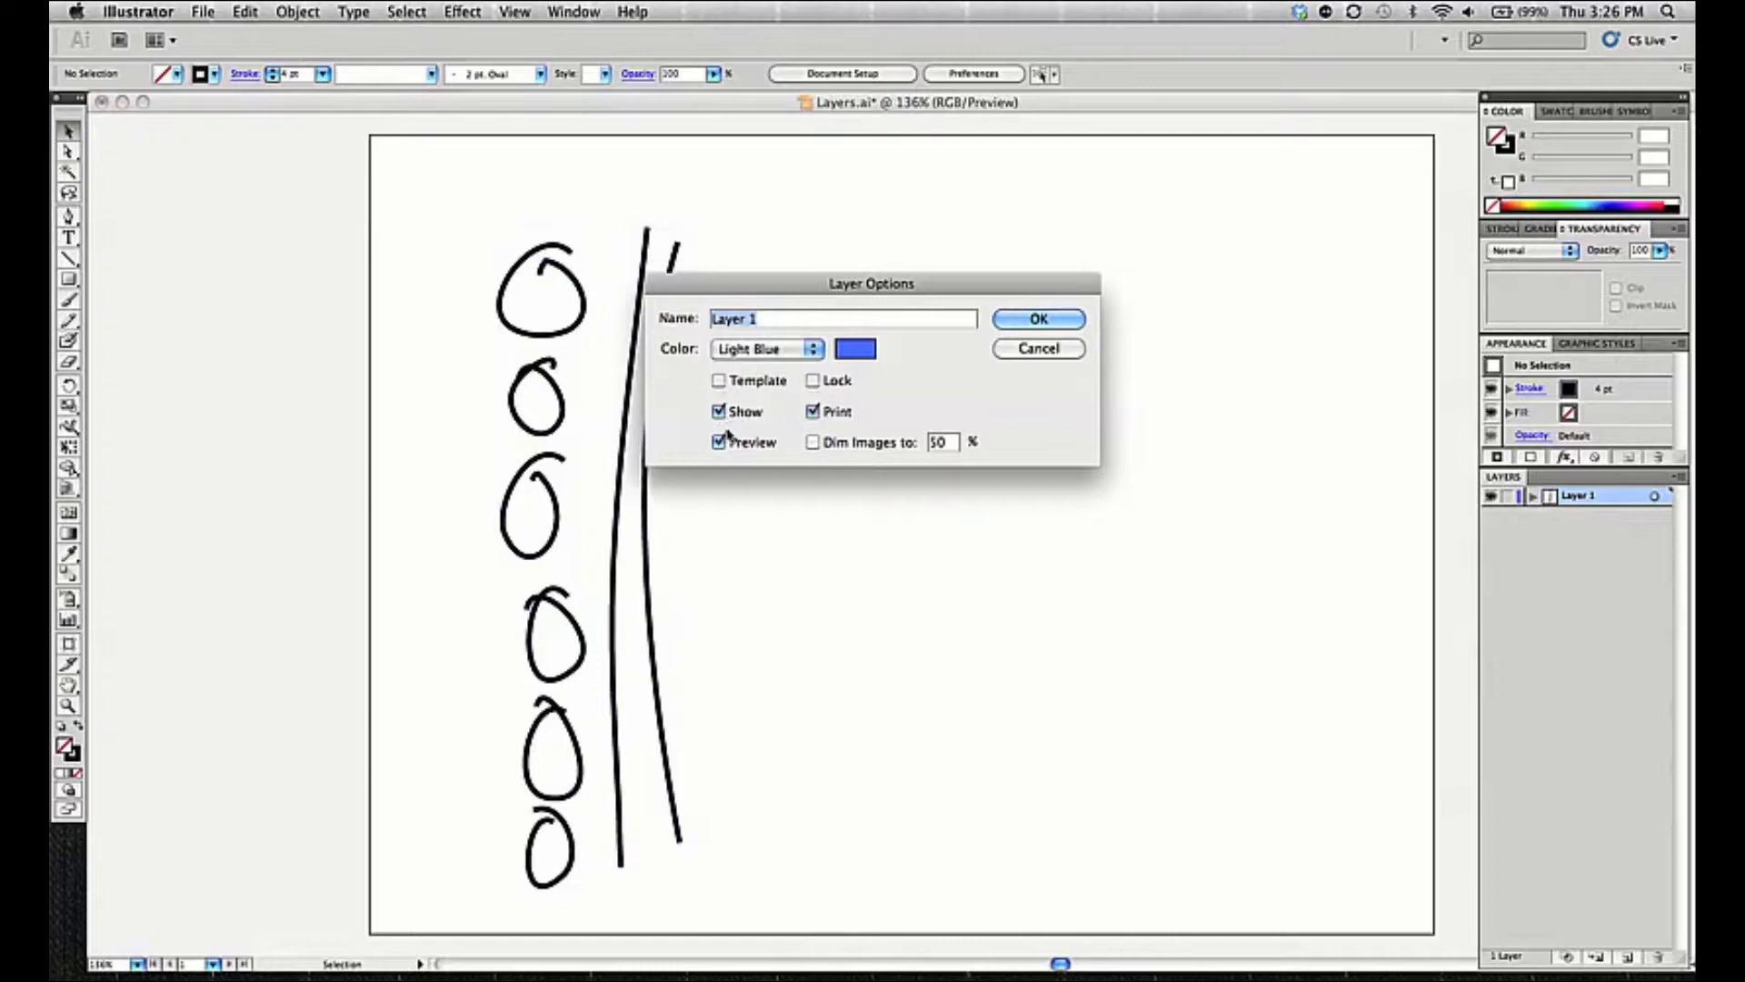
{"action": "left_click", "coordinate": [814, 413]}
{"action": "left_click", "coordinate": [814, 412]}
{"action": "left_click", "coordinate": [719, 443]}
{"action": "left_click", "coordinate": [719, 444]}
{"action": "left_click", "coordinate": [1036, 322]}
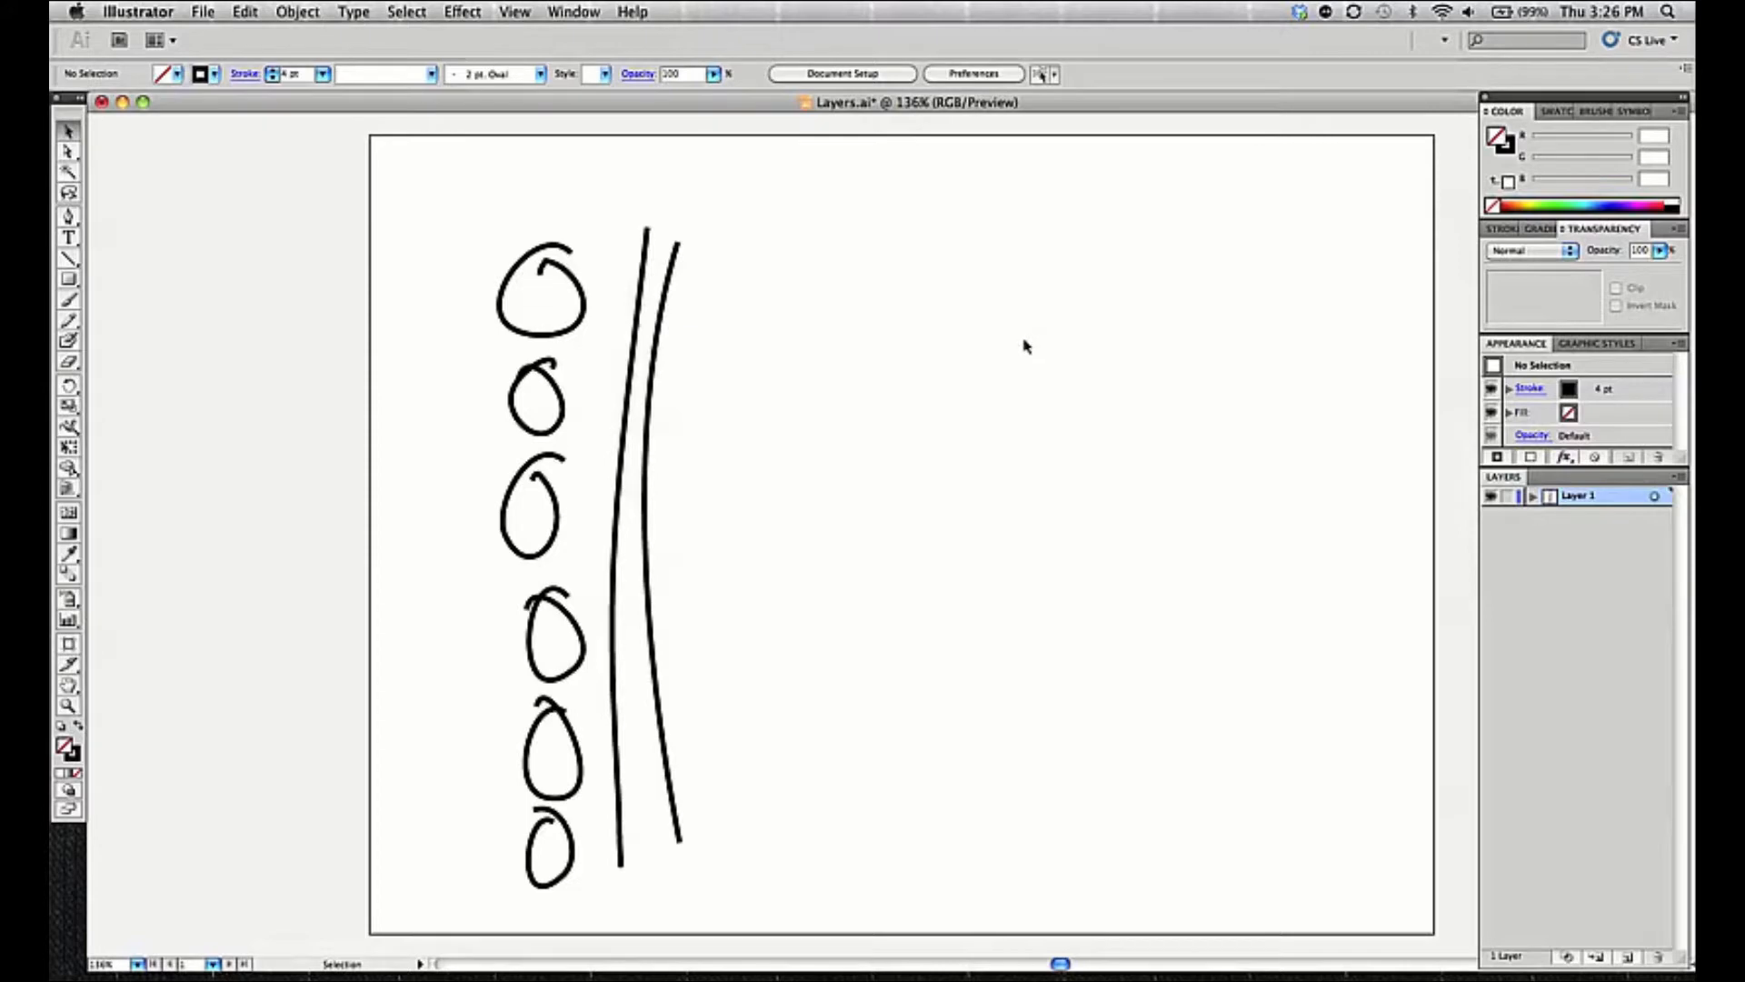
Lock Layer 1 through its Layer Options, and toggle its lock off and on twice in the layer list
{"action": "double_click", "coordinate": [1577, 498]}
{"action": "left_click", "coordinate": [814, 381]}
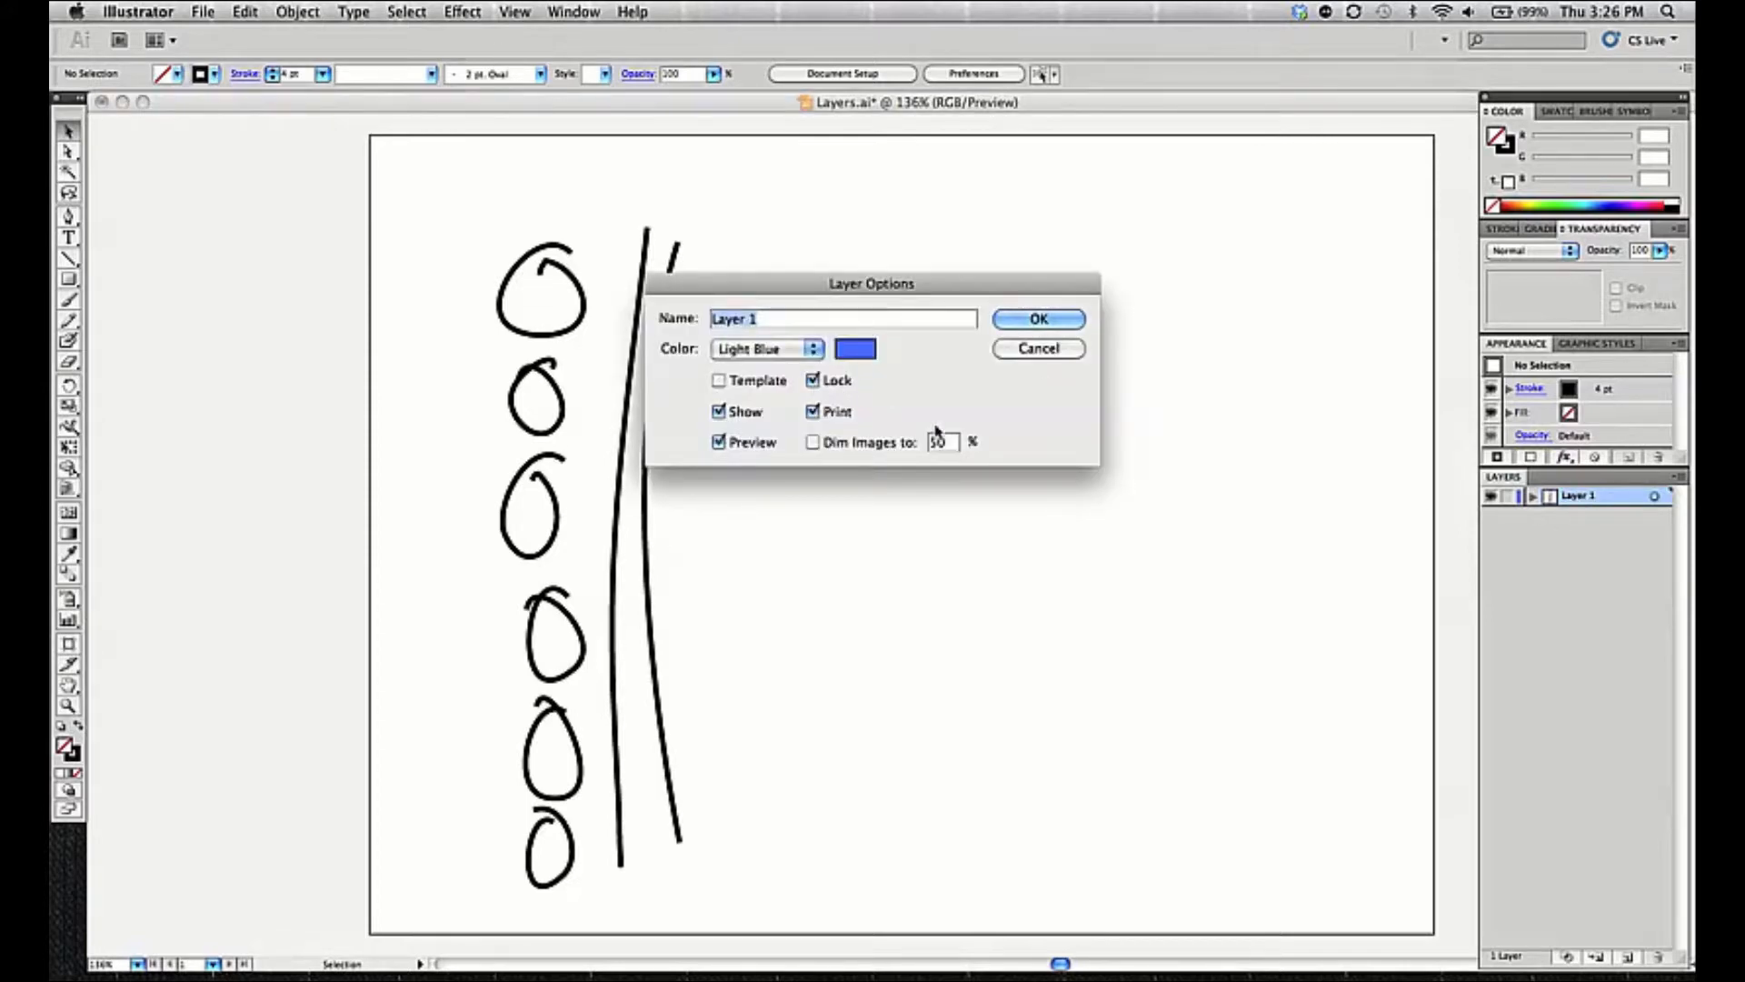
{"action": "left_click", "coordinate": [1039, 321]}
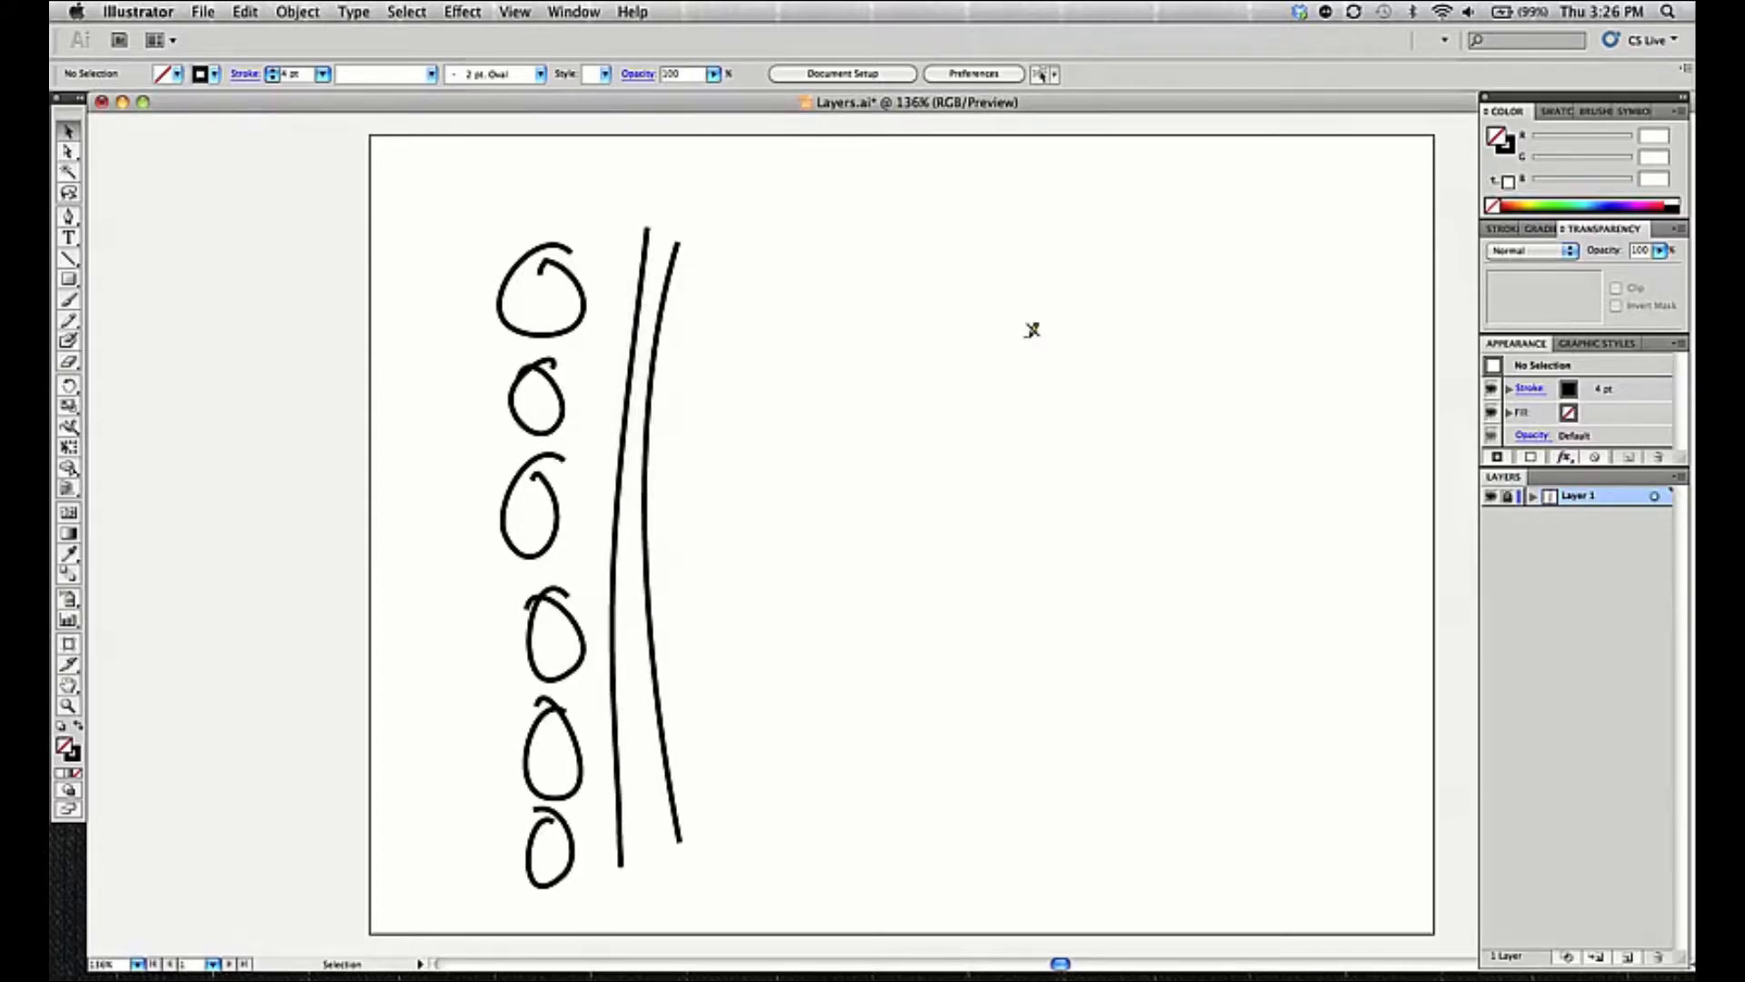
{"action": "left_click", "coordinate": [1506, 497]}
{"action": "left_click", "coordinate": [1506, 500]}
{"action": "left_click", "coordinate": [1508, 497]}
{"action": "left_click", "coordinate": [1508, 497]}
Unlock and hide Layer 1 by turning off Lock and Show in its Layer Options
{"action": "double_click", "coordinate": [1583, 497]}
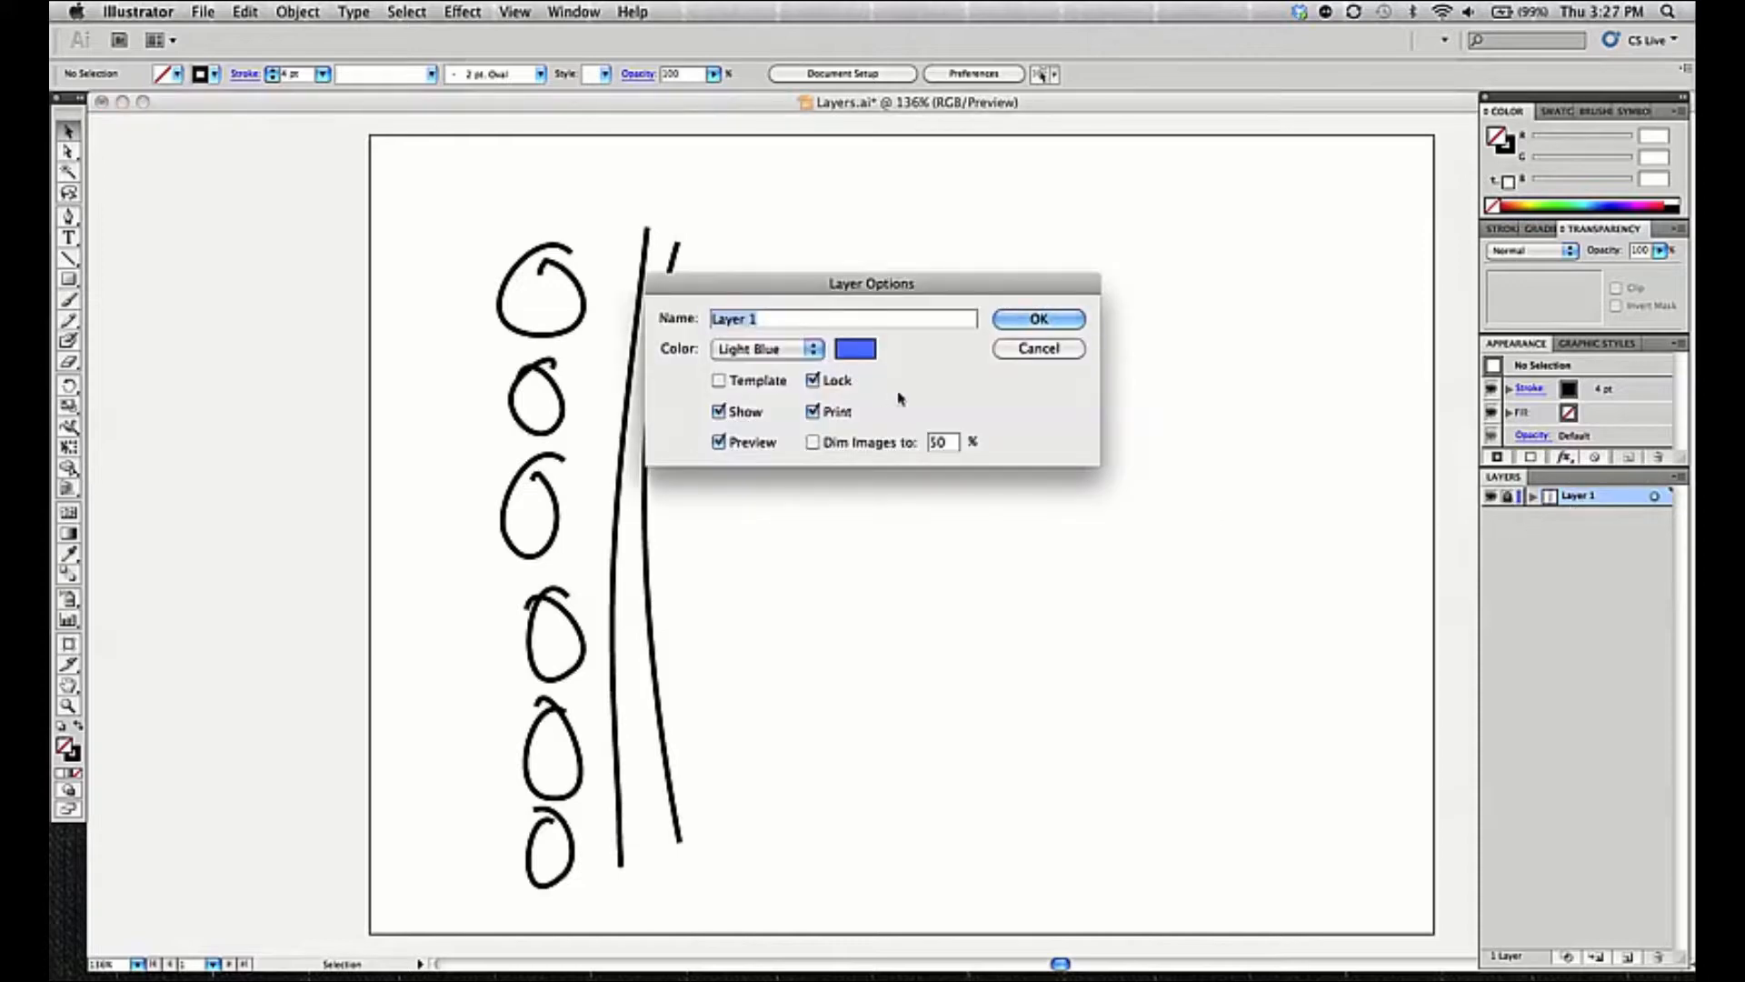
{"action": "left_click", "coordinate": [813, 380]}
{"action": "left_click", "coordinate": [719, 412]}
{"action": "left_click", "coordinate": [1025, 321]}
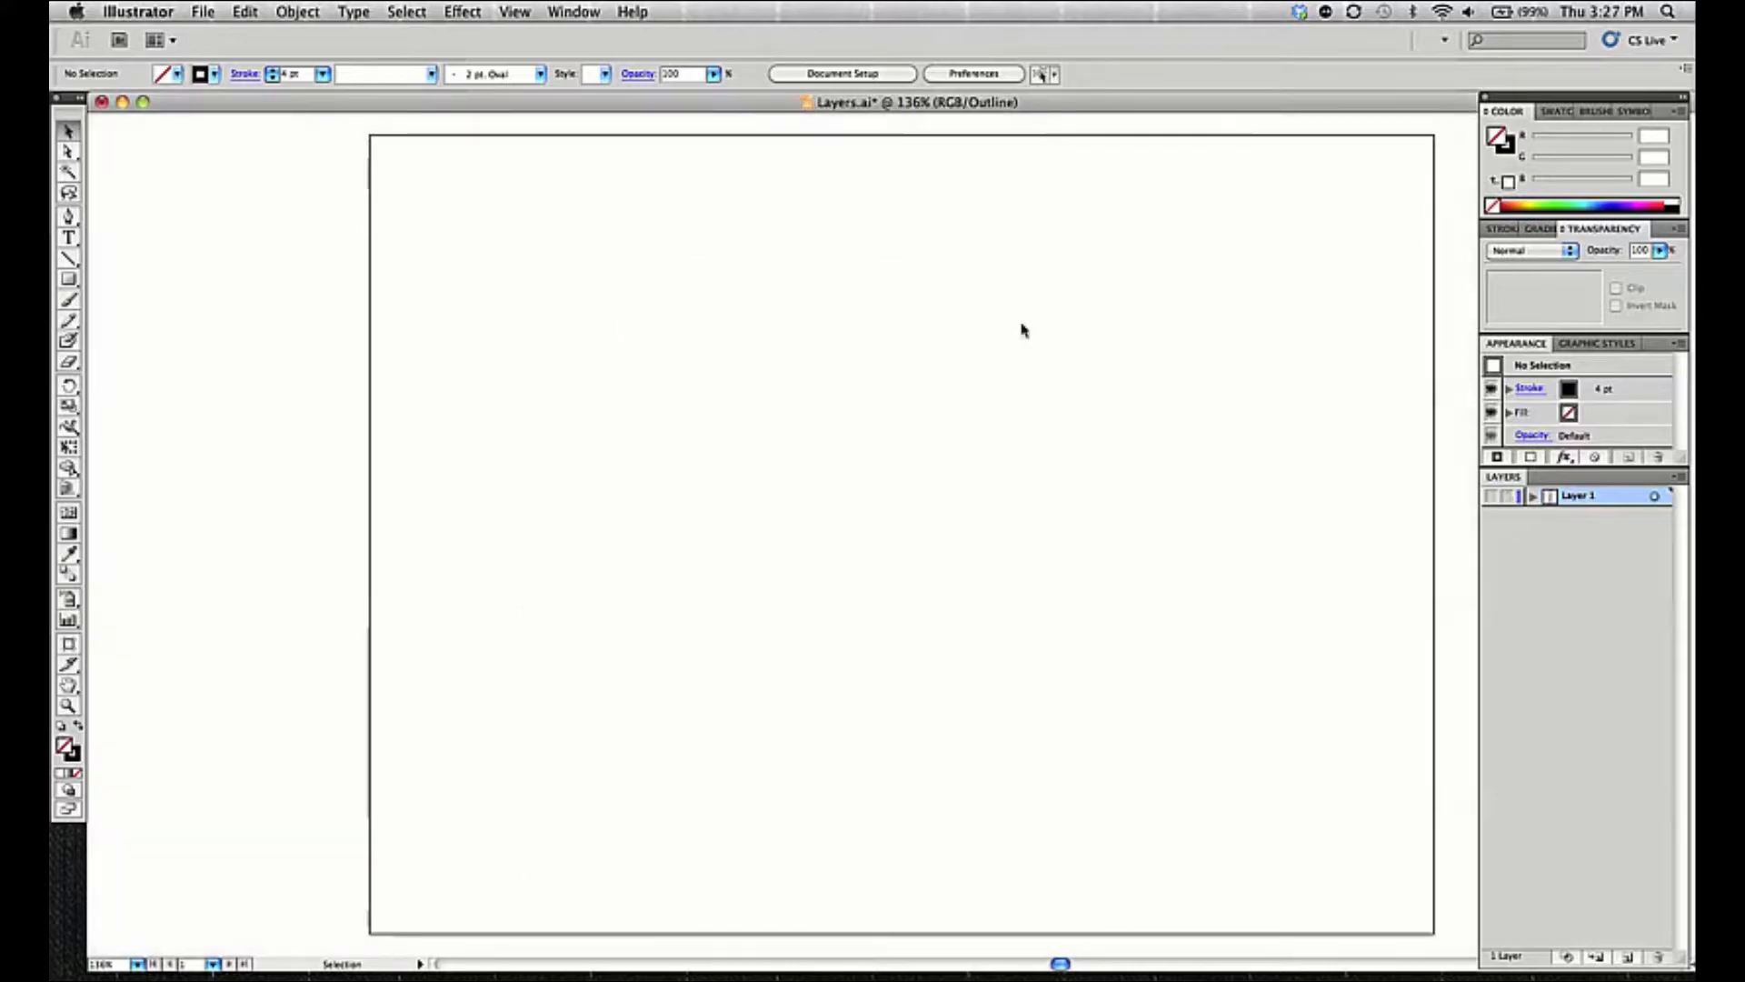
Make Layer 1 visible and toggle its visibility and lock in the layer list, leaving it visible and unlocked
{"action": "left_click", "coordinate": [1491, 498]}
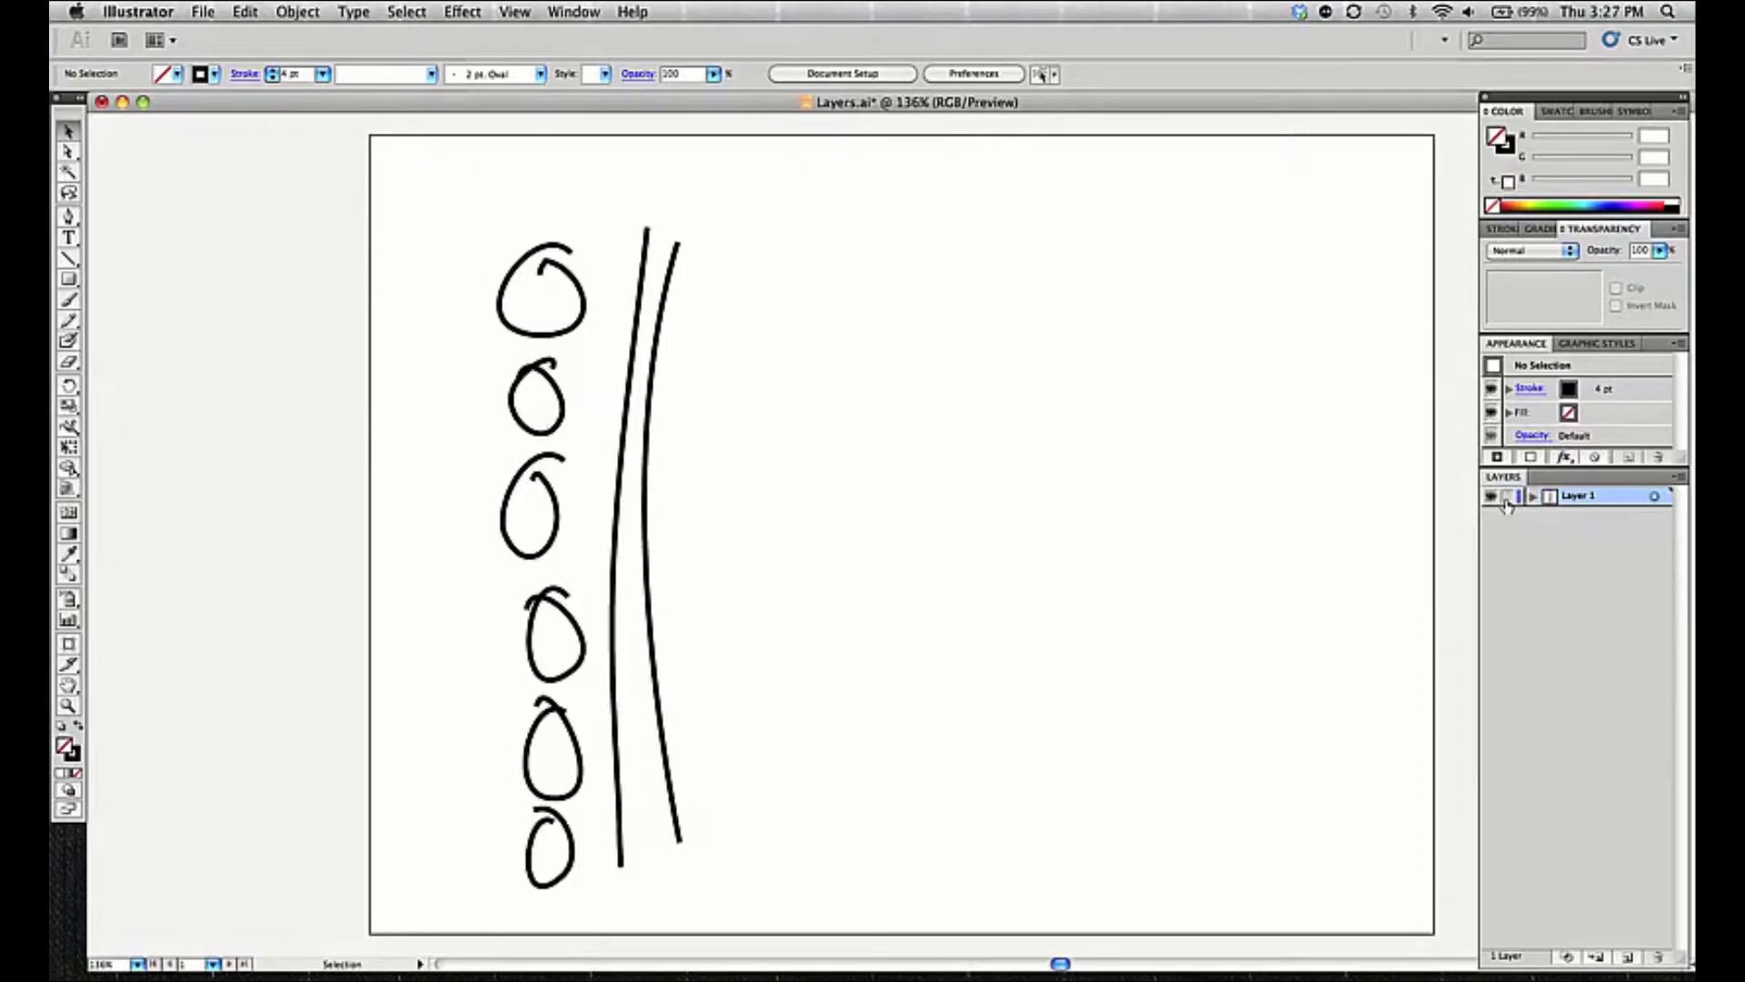
{"action": "left_click", "coordinate": [1491, 498], "text": "super"}
{"action": "left_click", "coordinate": [1491, 496]}
{"action": "left_click", "coordinate": [1507, 497]}
{"action": "left_click", "coordinate": [1507, 497]}
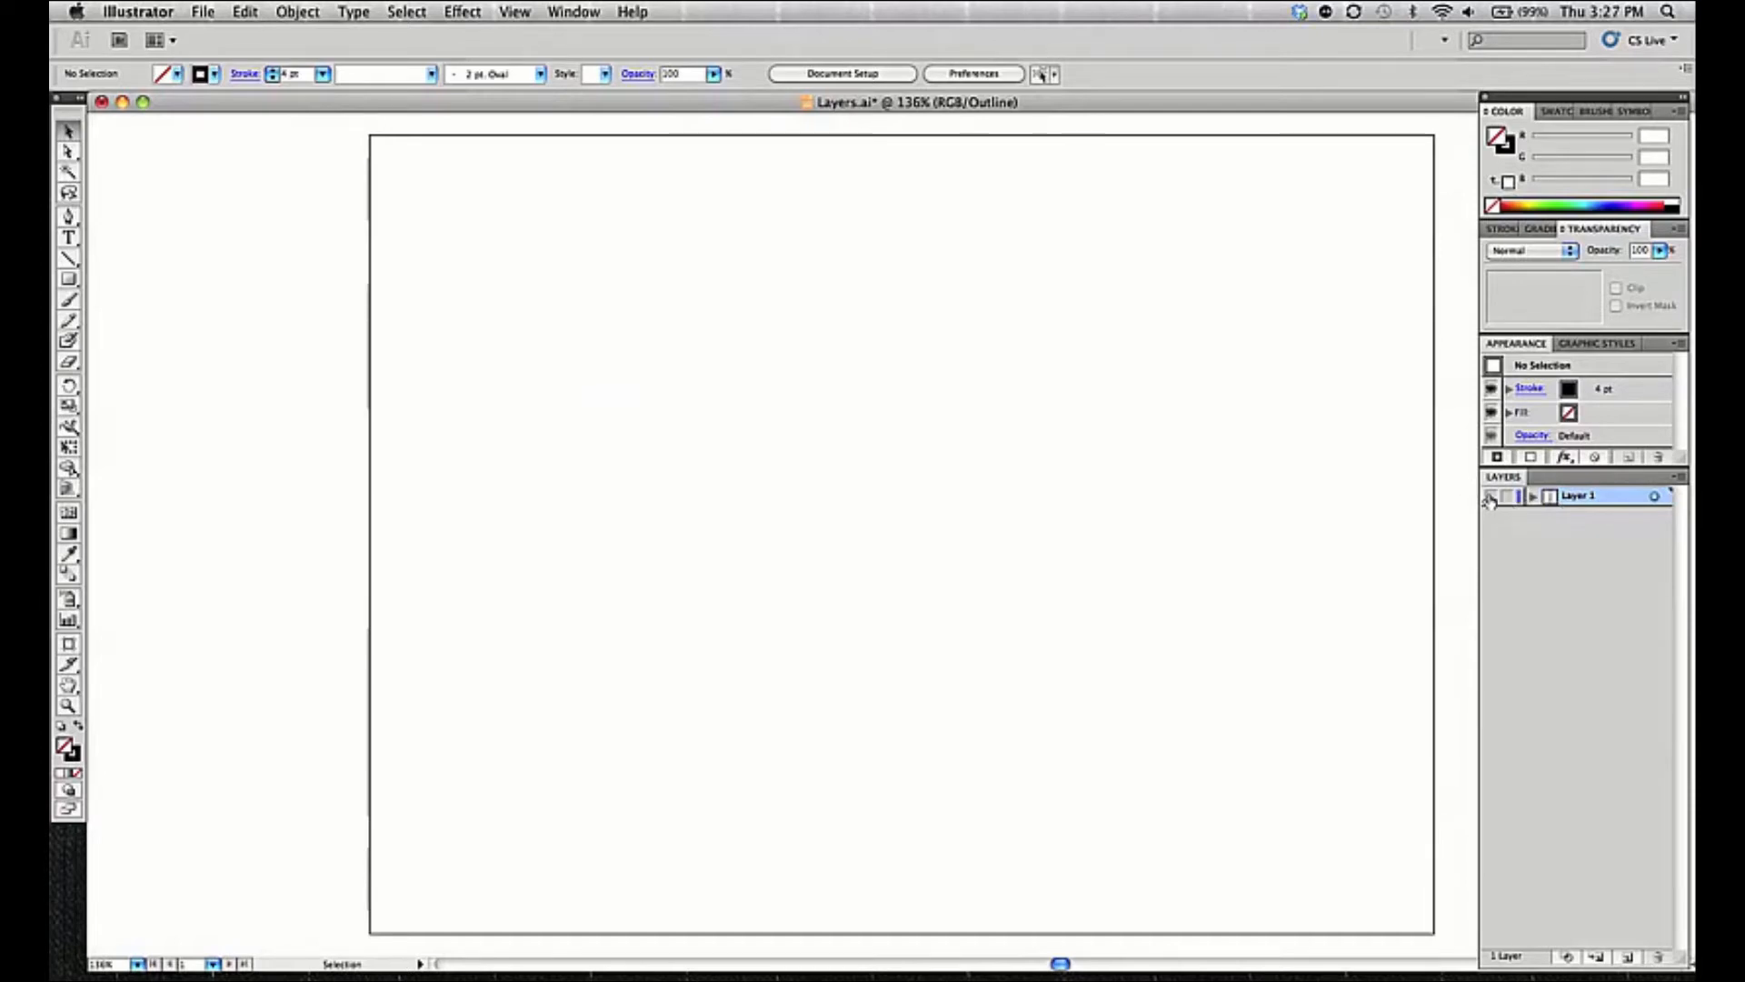
{"action": "left_click", "coordinate": [1490, 496]}
{"action": "left_click", "coordinate": [1491, 497]}
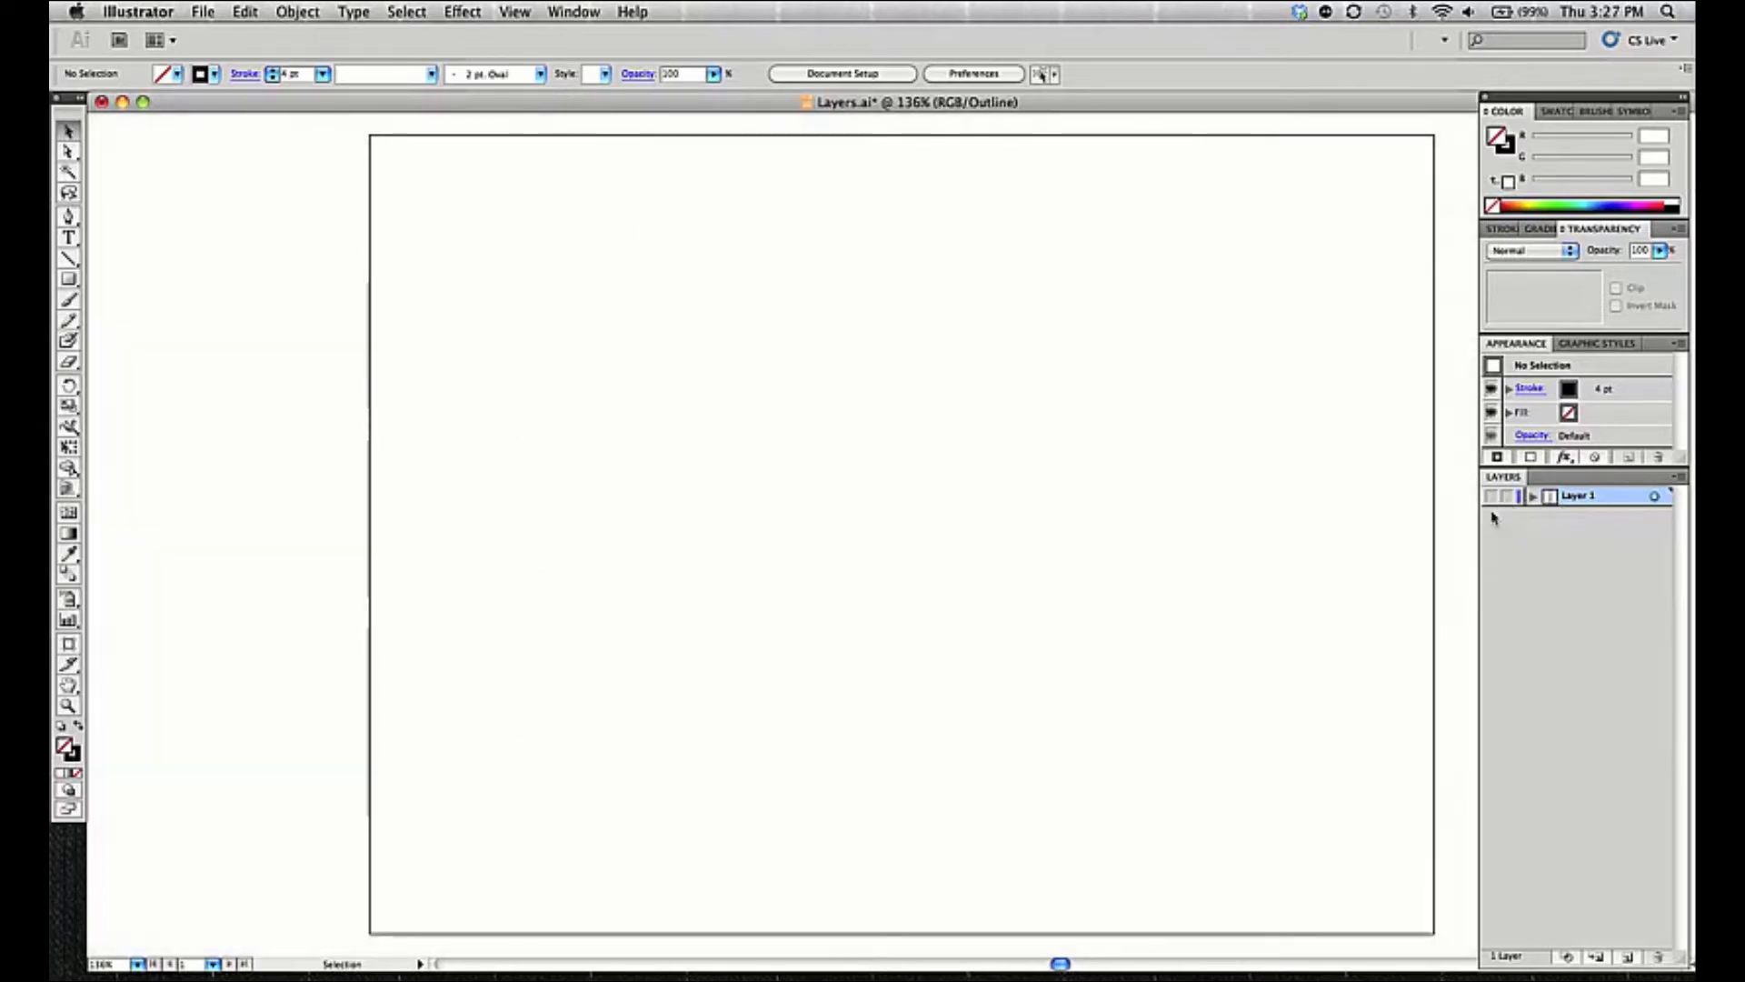
{"action": "left_click", "coordinate": [1491, 497]}
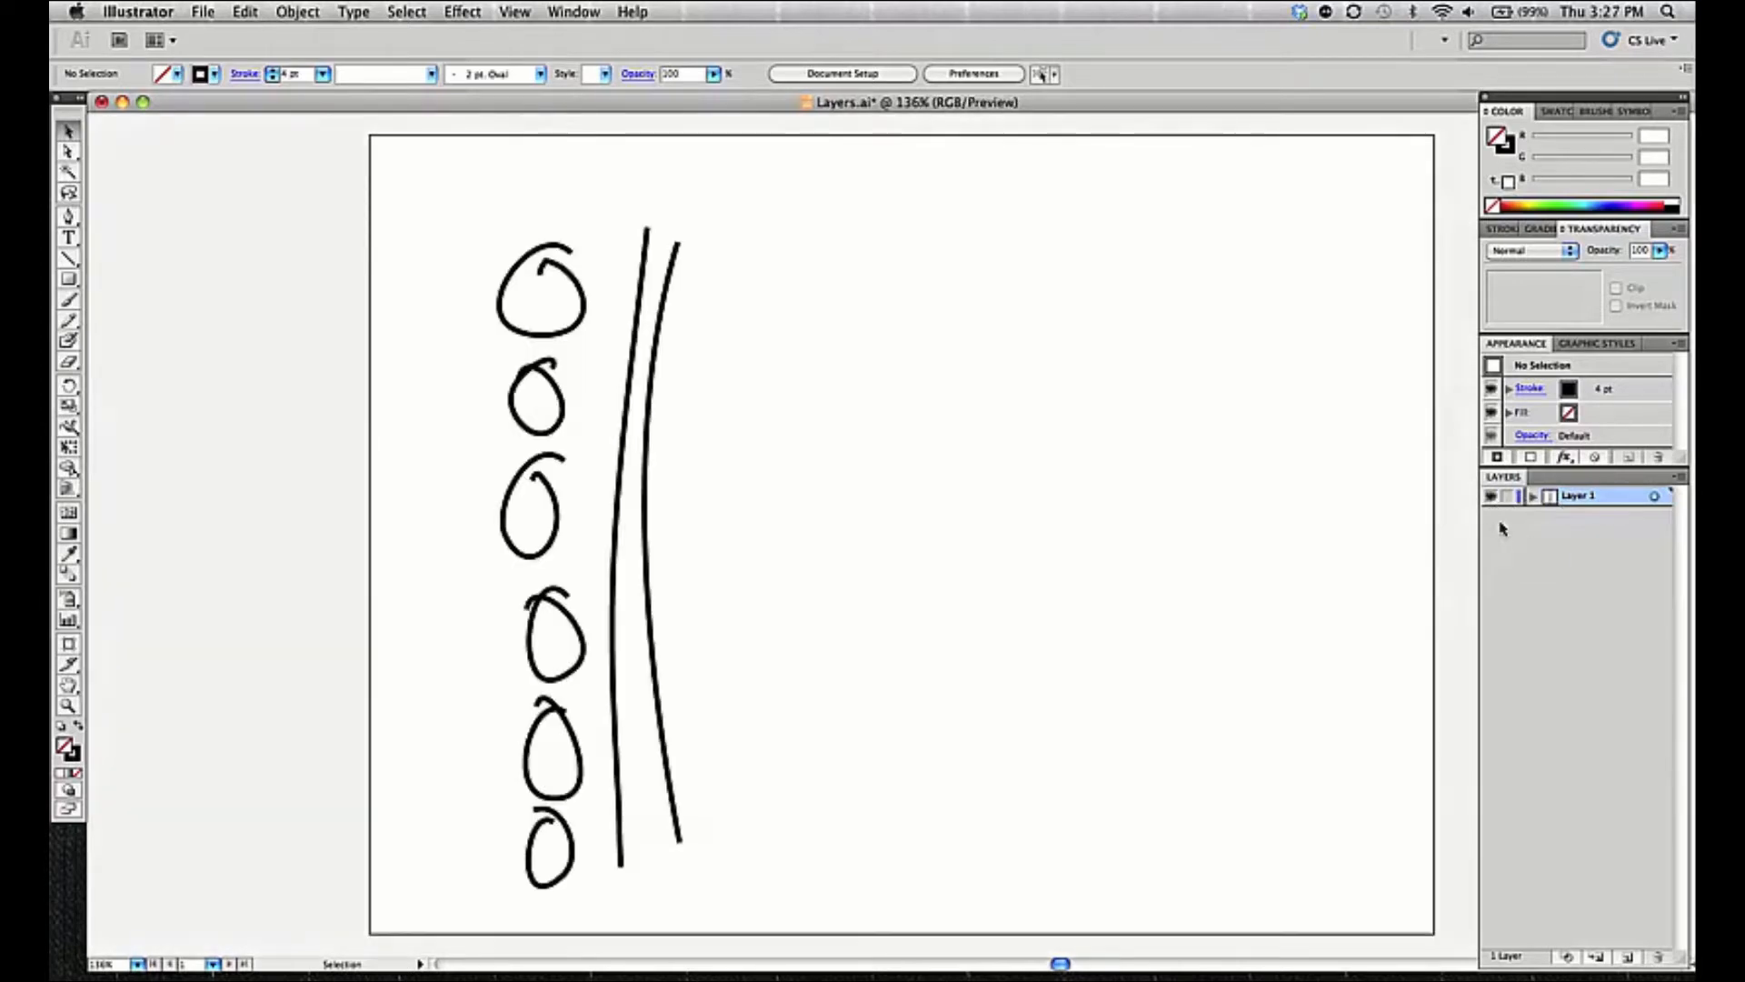
In the Layer Options of Layer 1, turn Show and Print off and back on, and accept
{"action": "double_click", "coordinate": [1575, 498]}
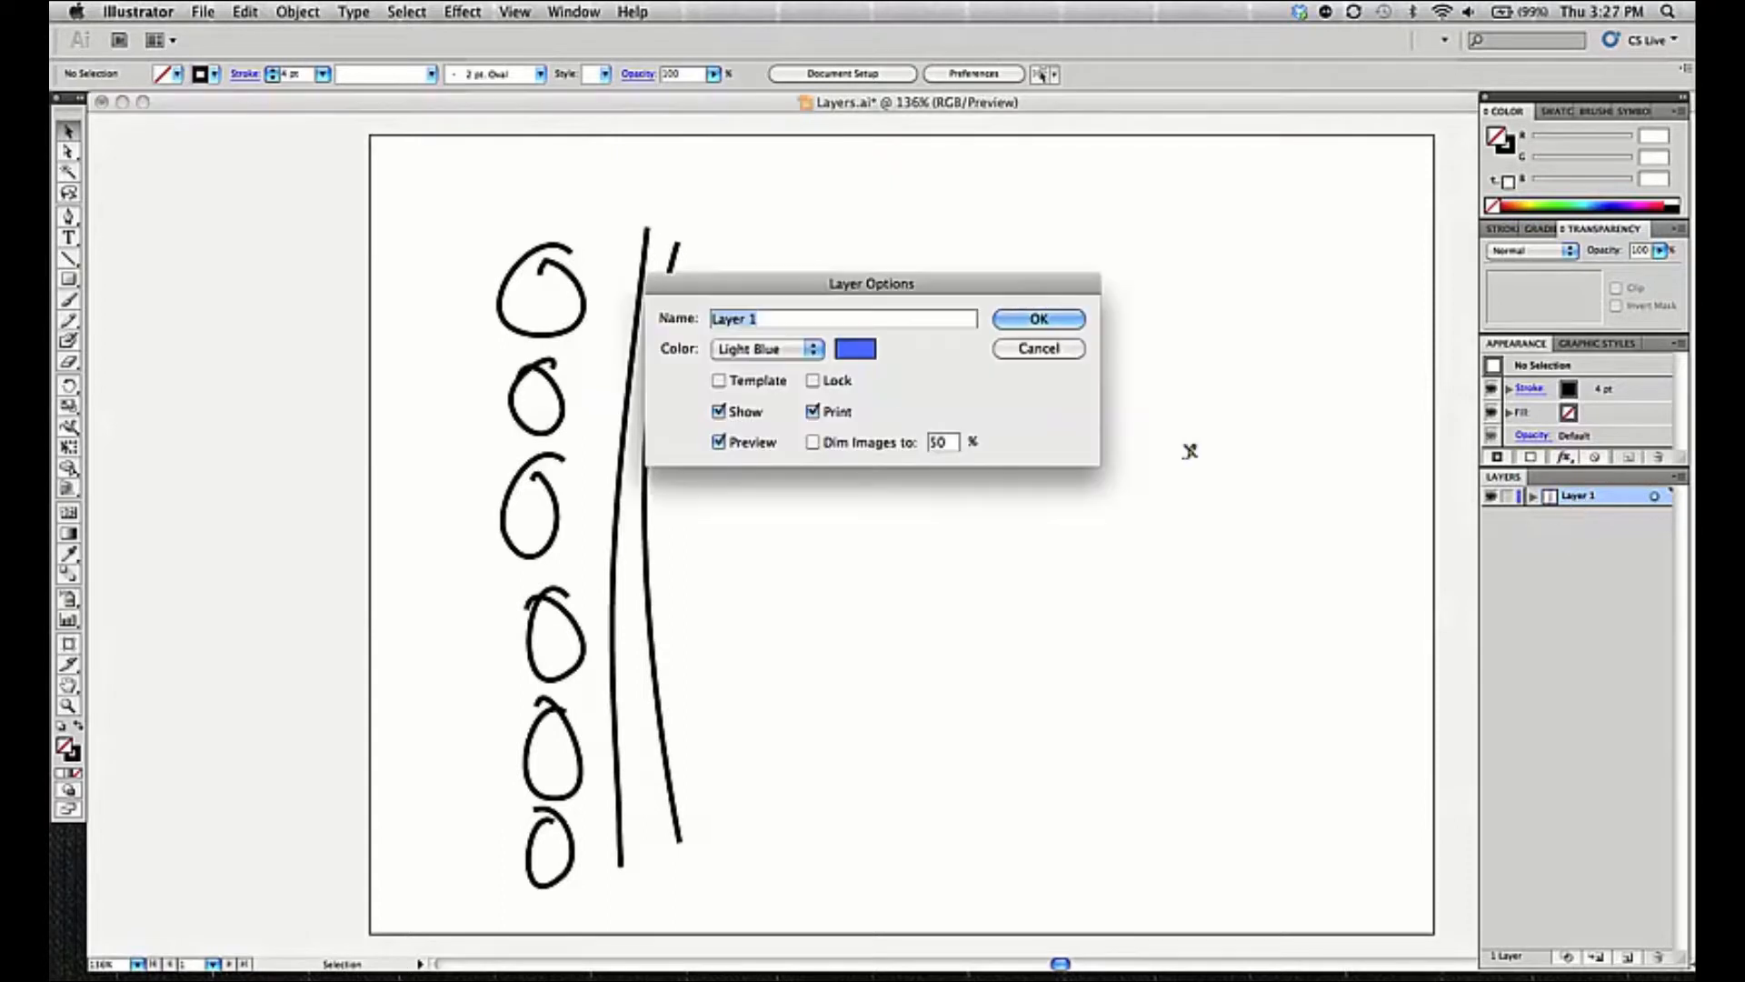
{"action": "left_click", "coordinate": [719, 413]}
{"action": "left_click", "coordinate": [719, 412]}
{"action": "left_click", "coordinate": [814, 412]}
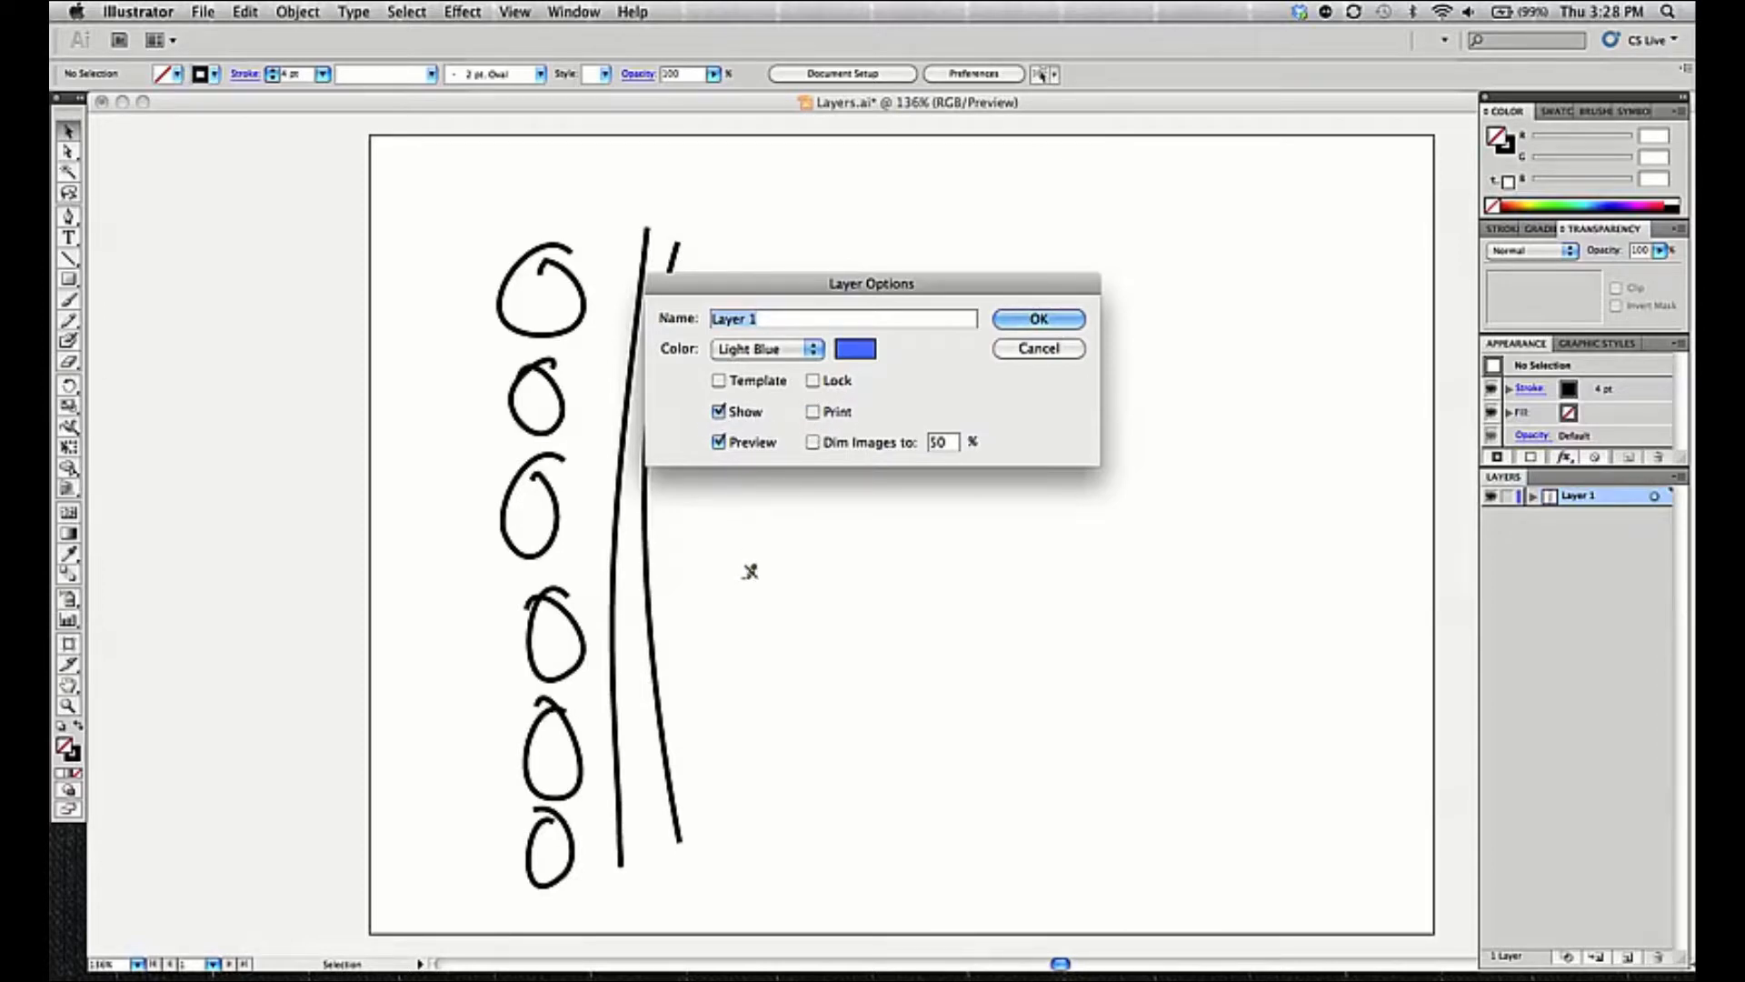
{"action": "left_click", "coordinate": [813, 411]}
{"action": "left_click", "coordinate": [1031, 321]}
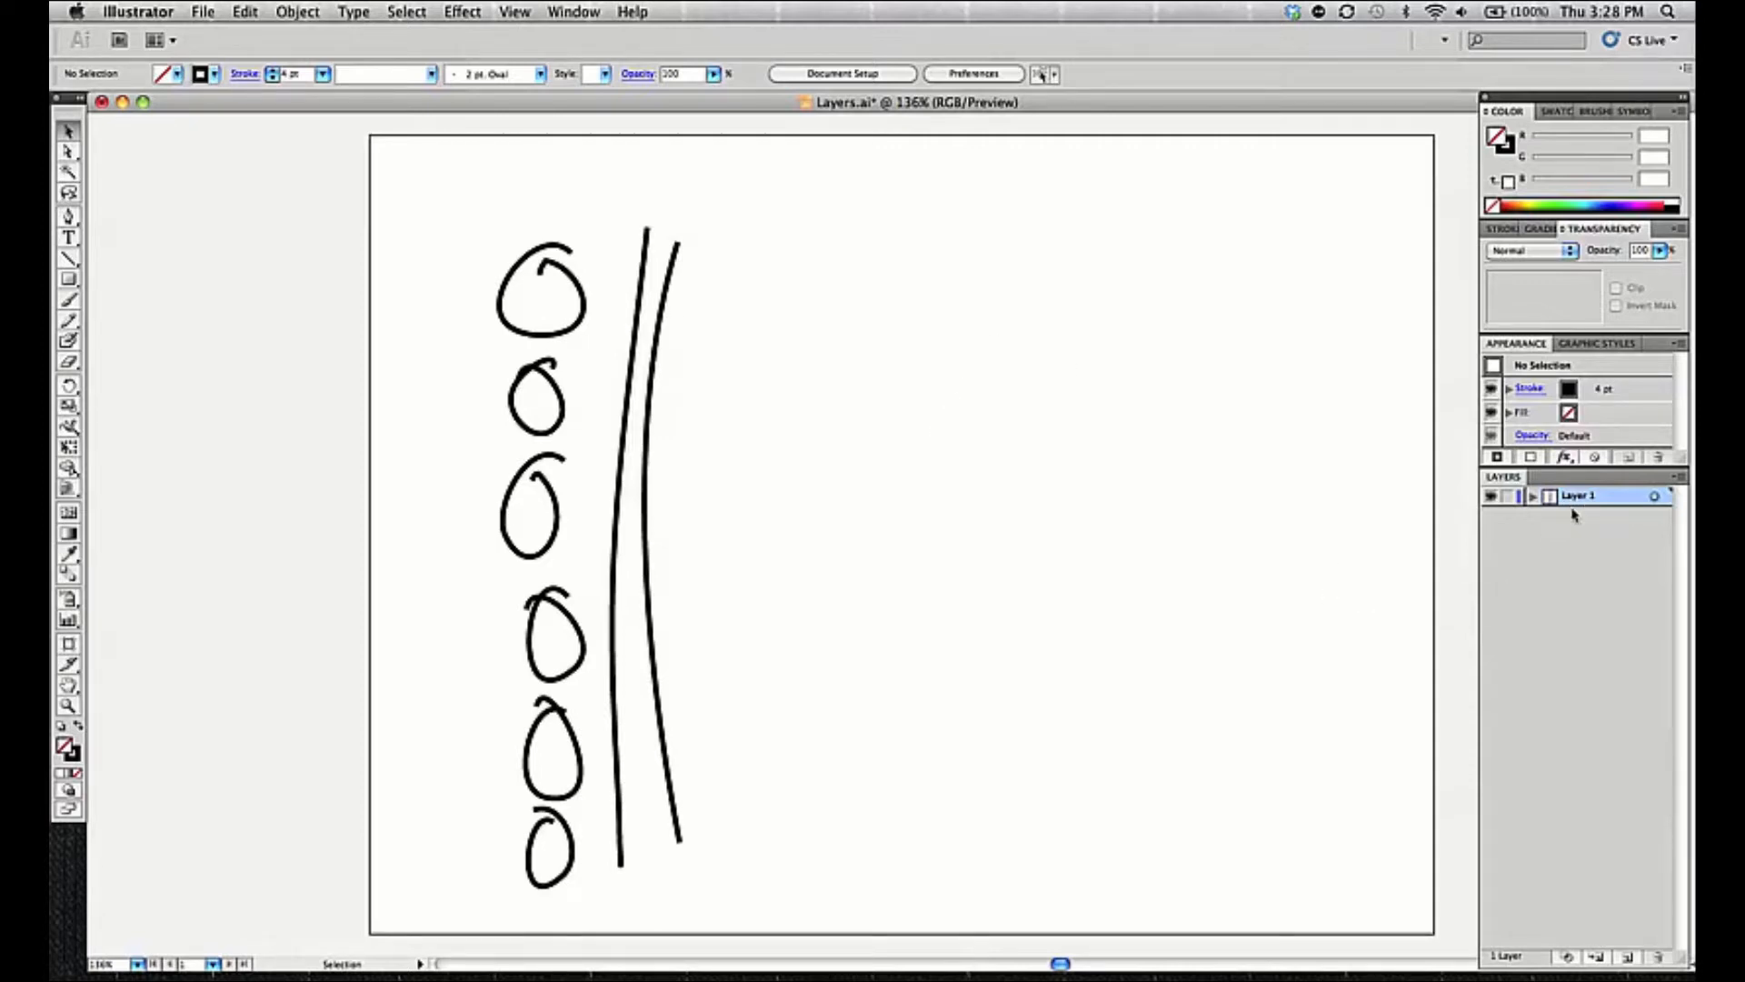
Open the options for a new sublayer inside Layer 1 and cancel its creation
{"action": "left_click", "coordinate": [1679, 478]}
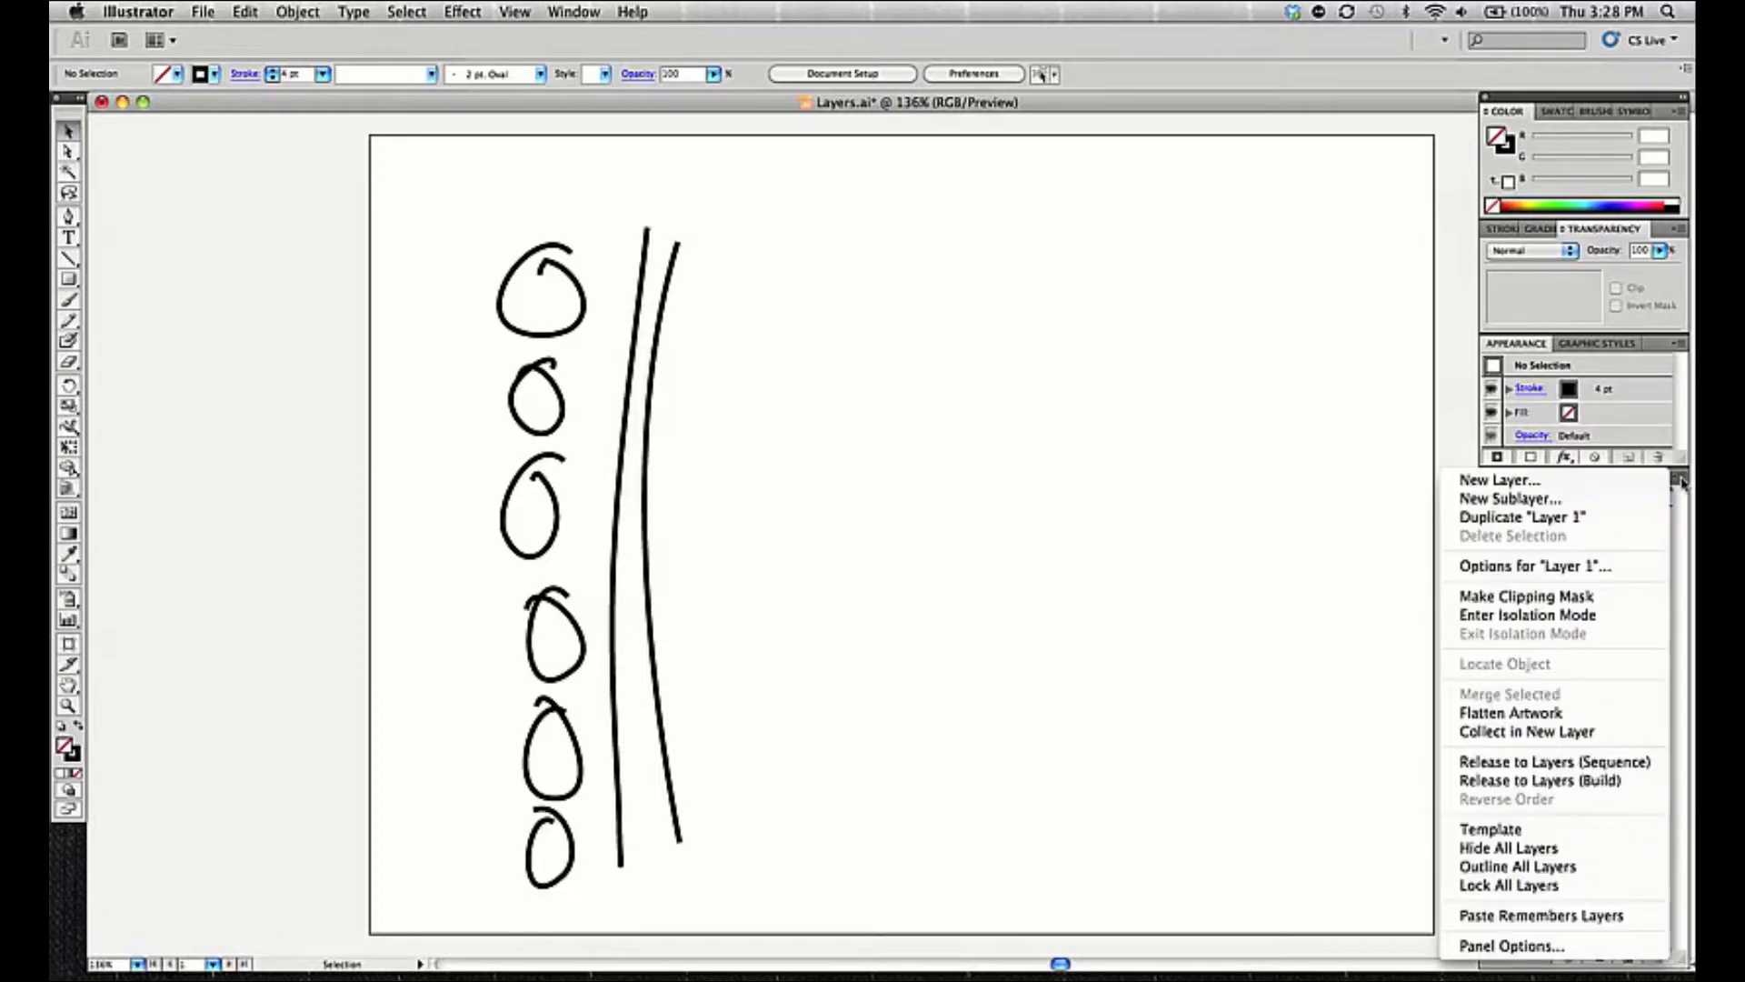
{"action": "left_click", "coordinate": [1680, 480]}
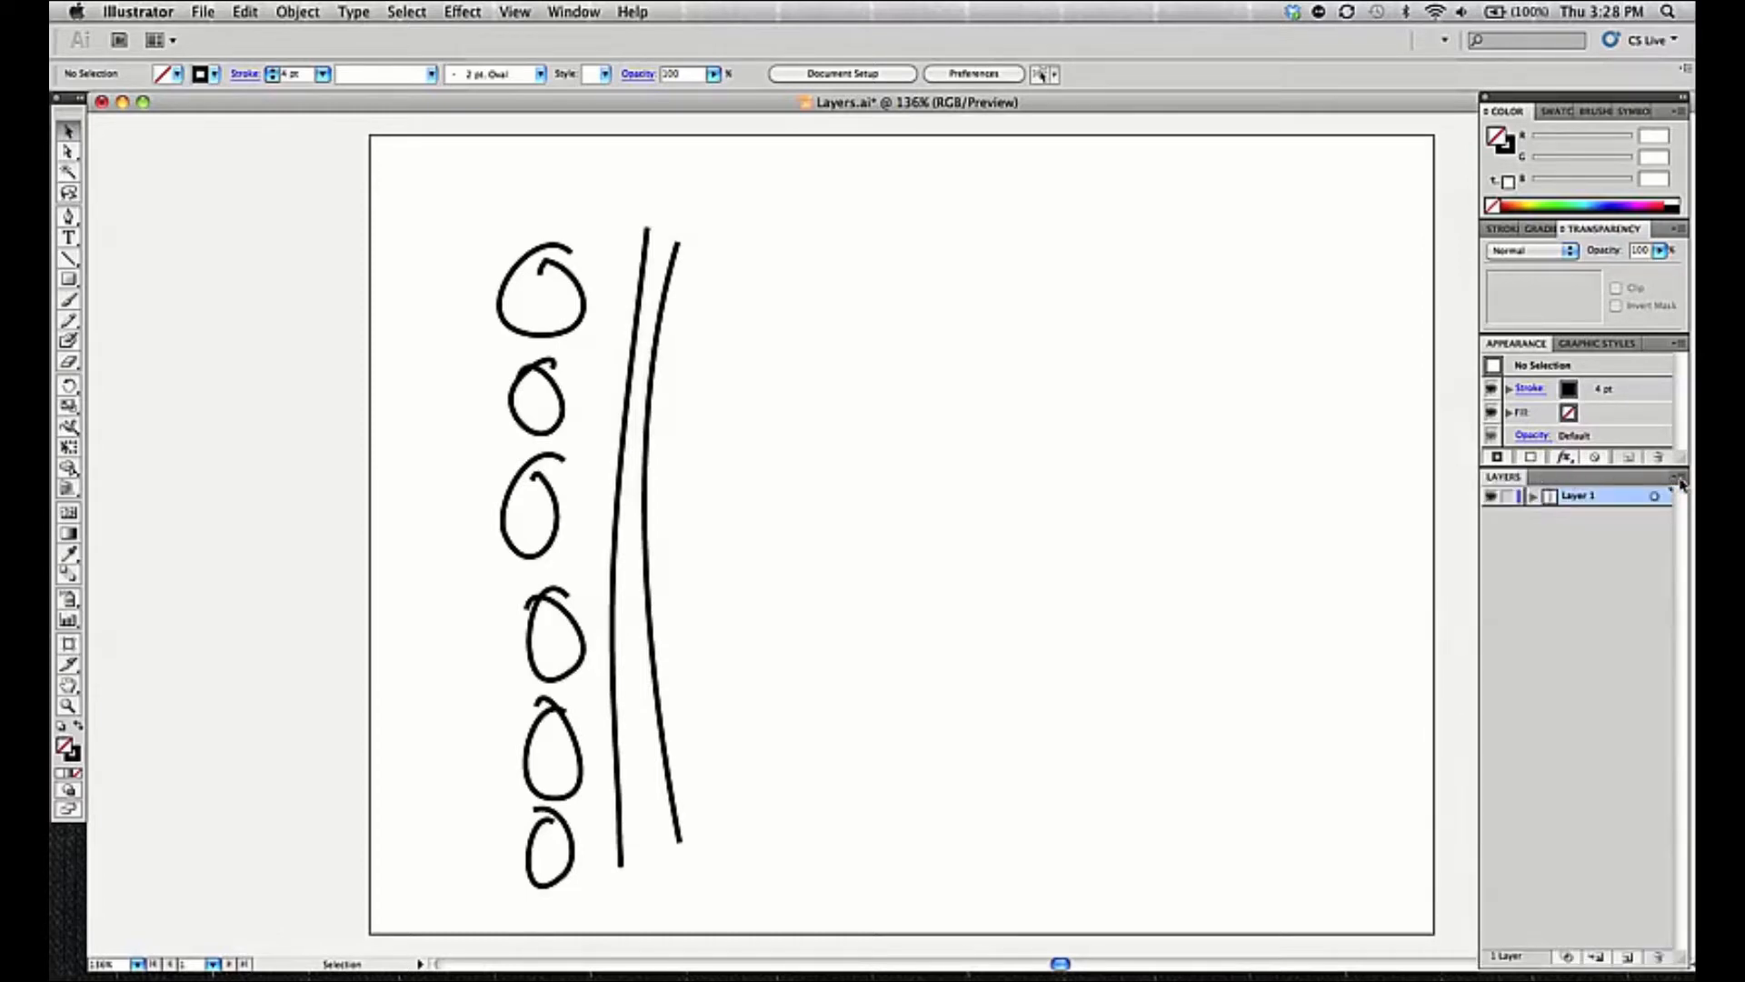
{"action": "left_click", "coordinate": [1681, 479]}
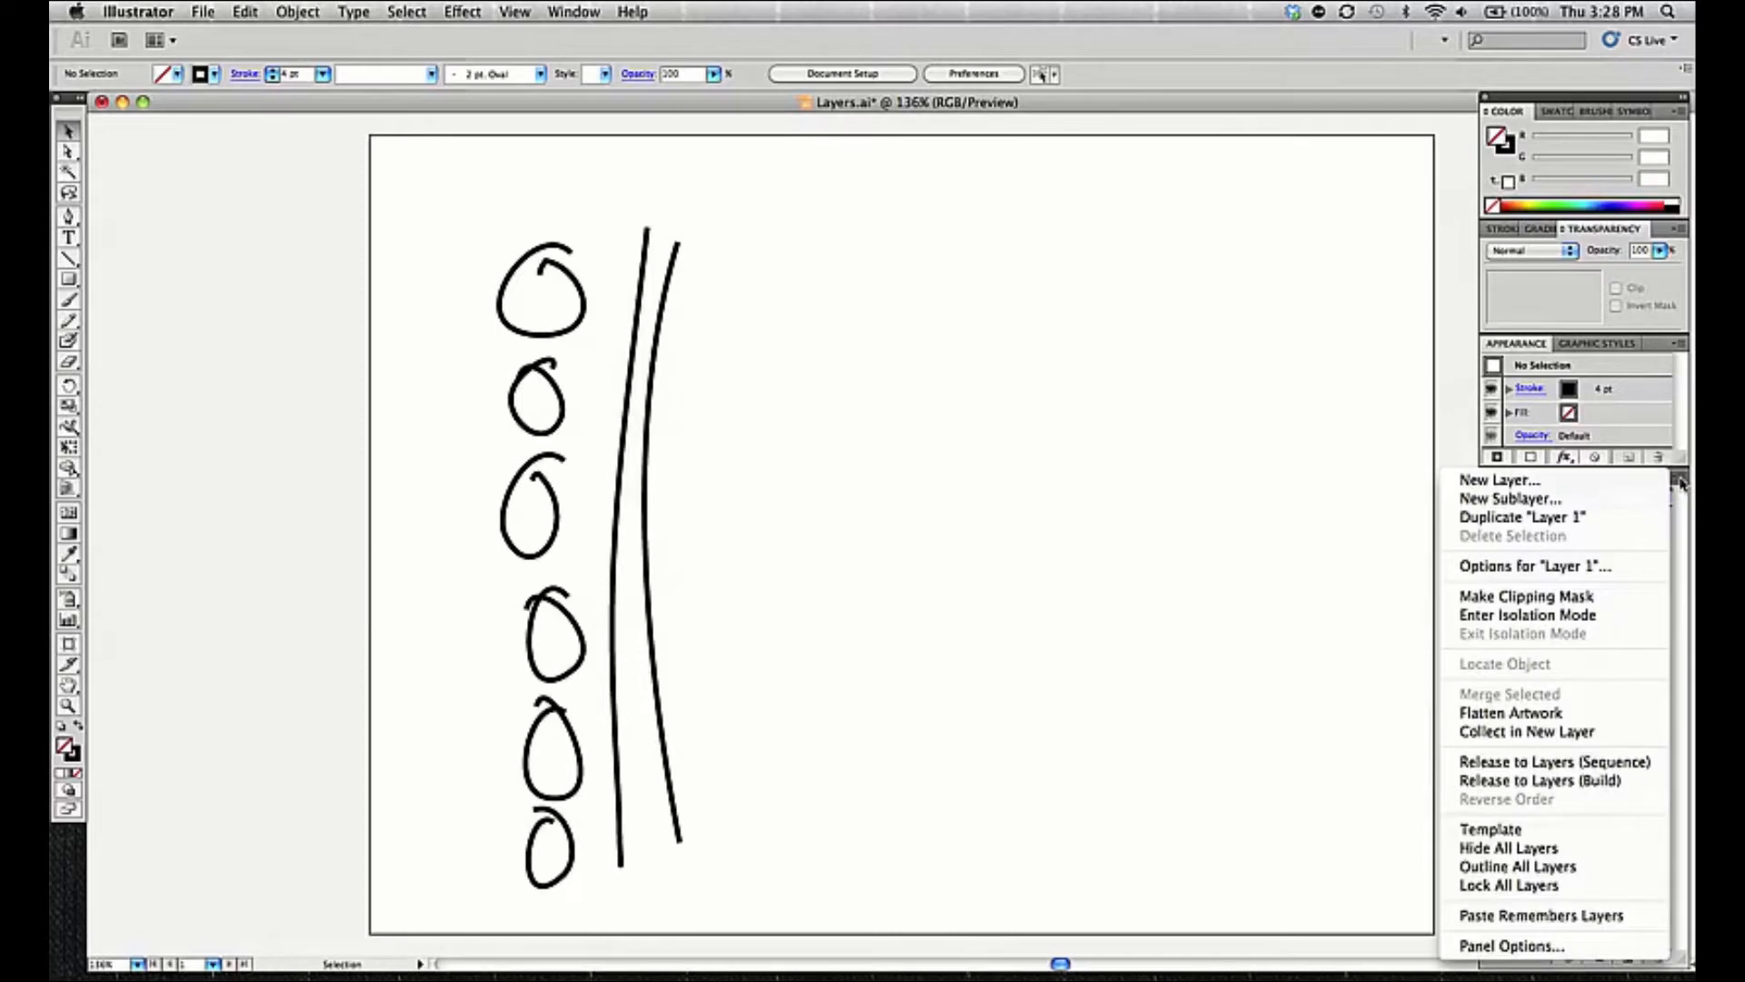
{"action": "left_click", "coordinate": [1577, 503]}
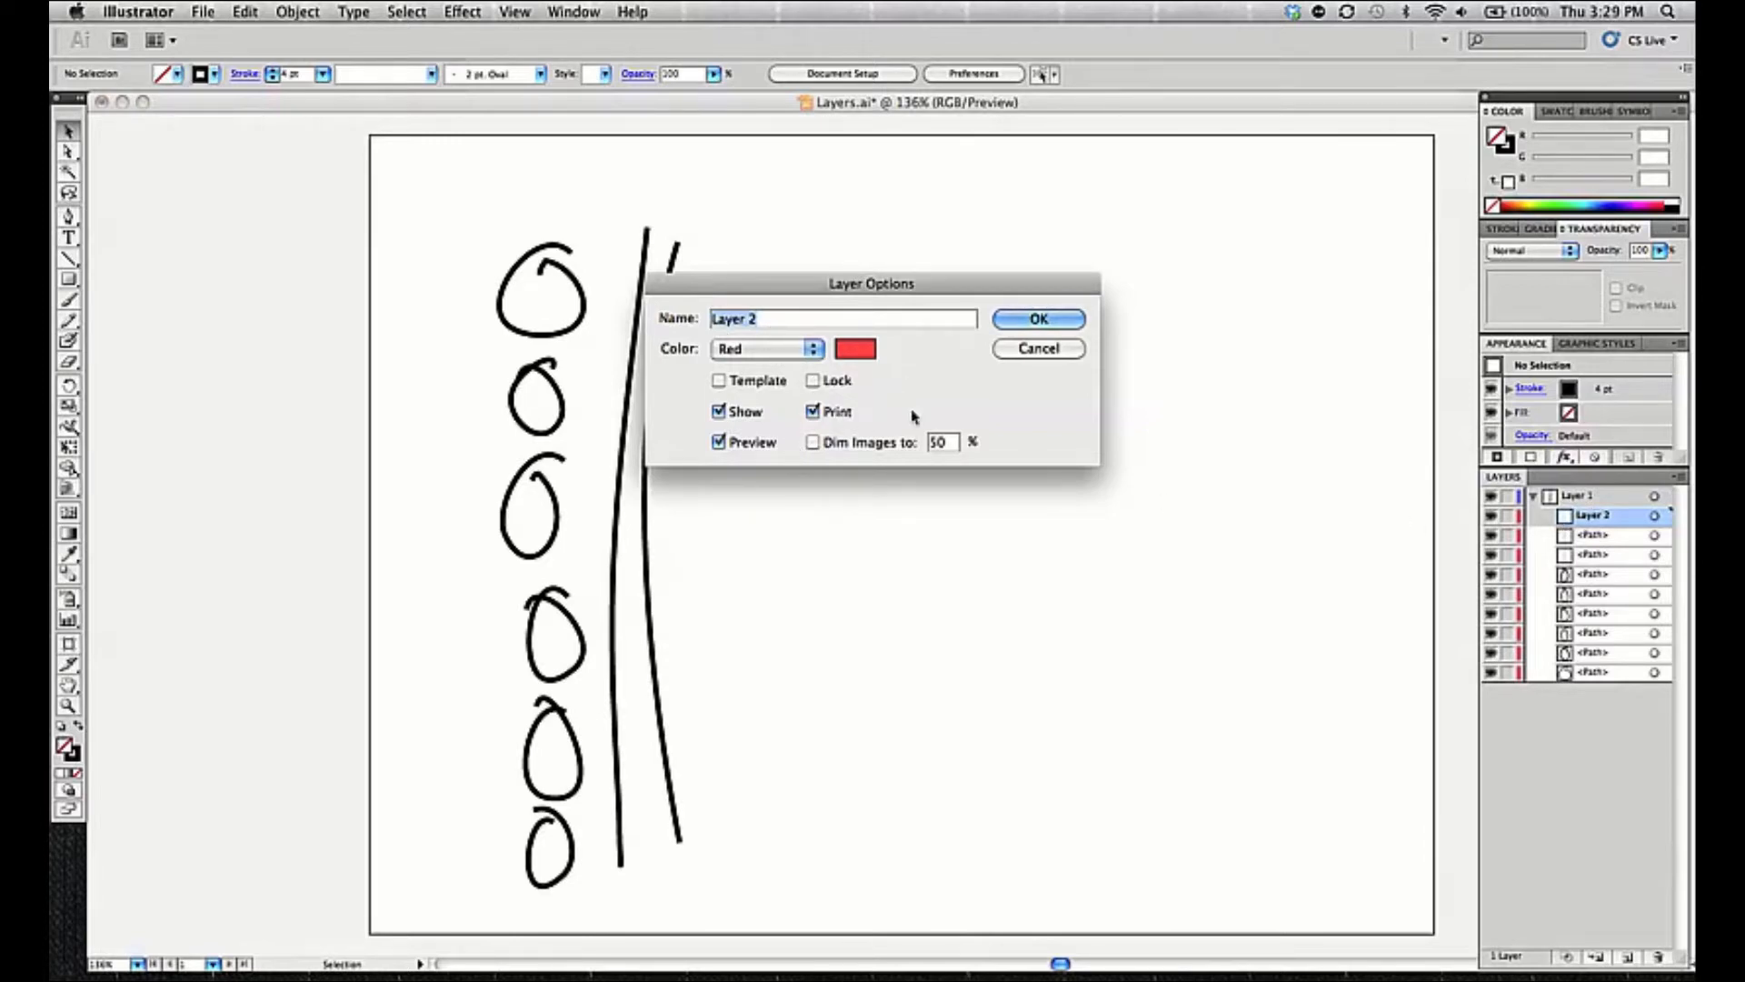
{"action": "left_click", "coordinate": [1025, 351]}
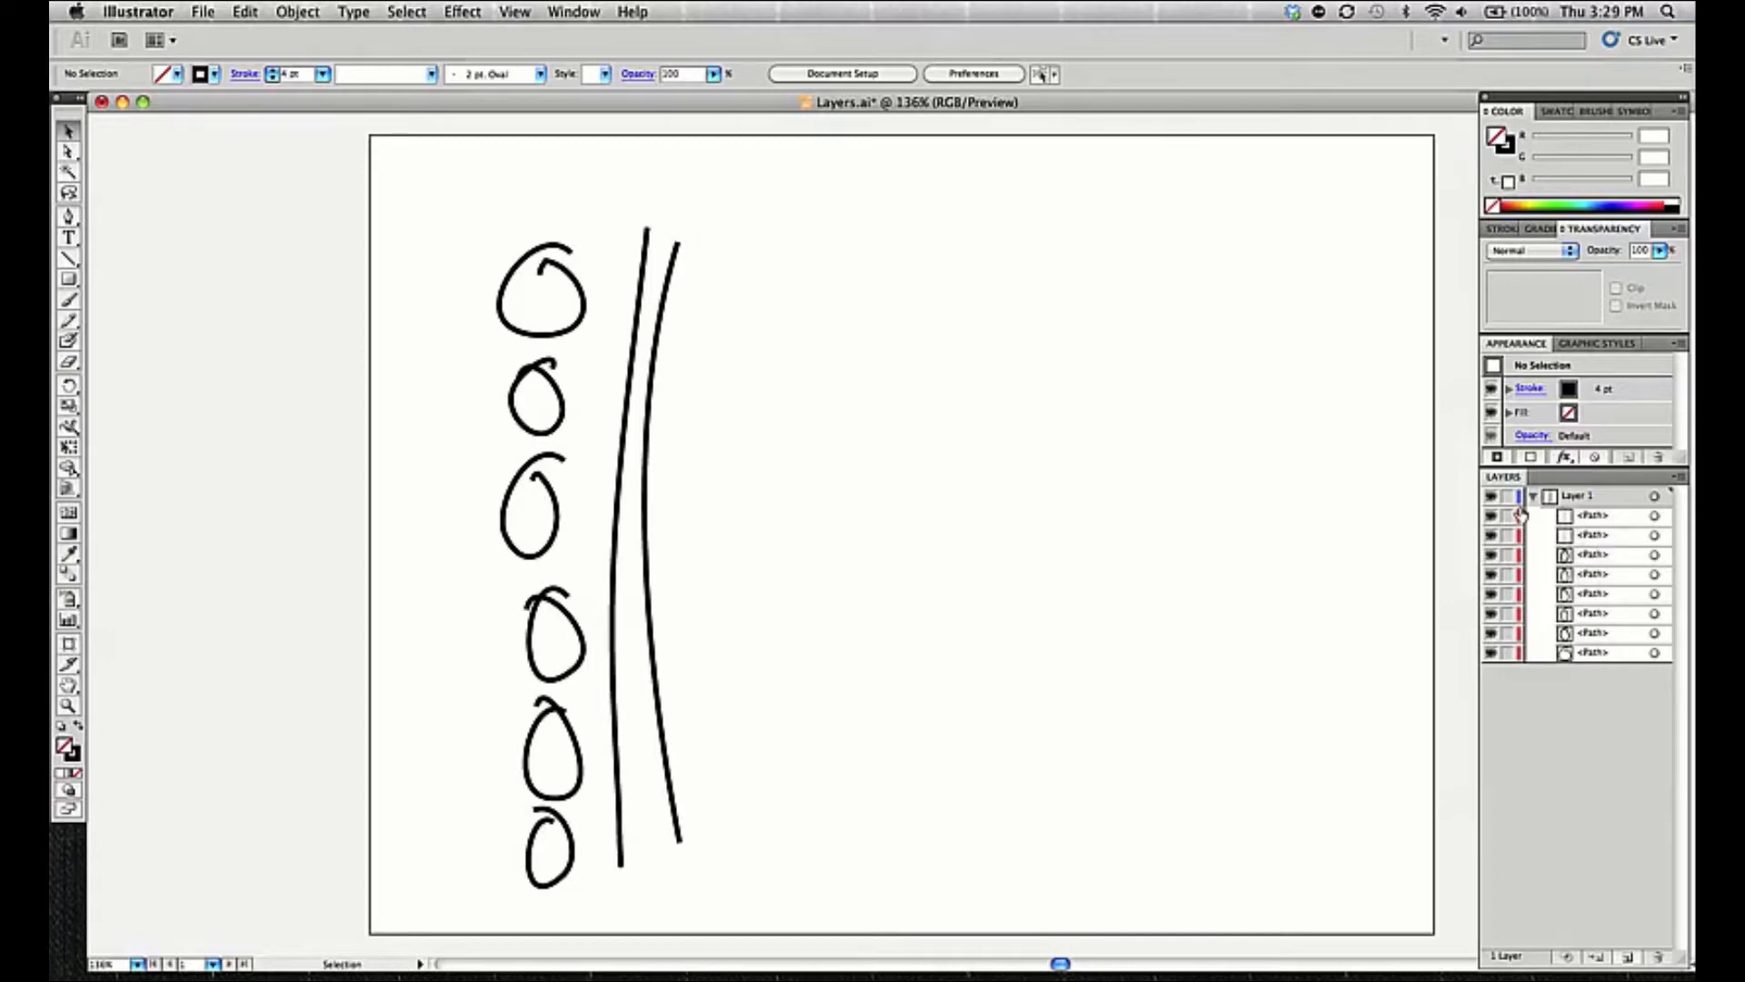
Open the options for a new top-level layer, cancel its creation, and collapse Layer 1
{"action": "left_click", "coordinate": [1677, 478]}
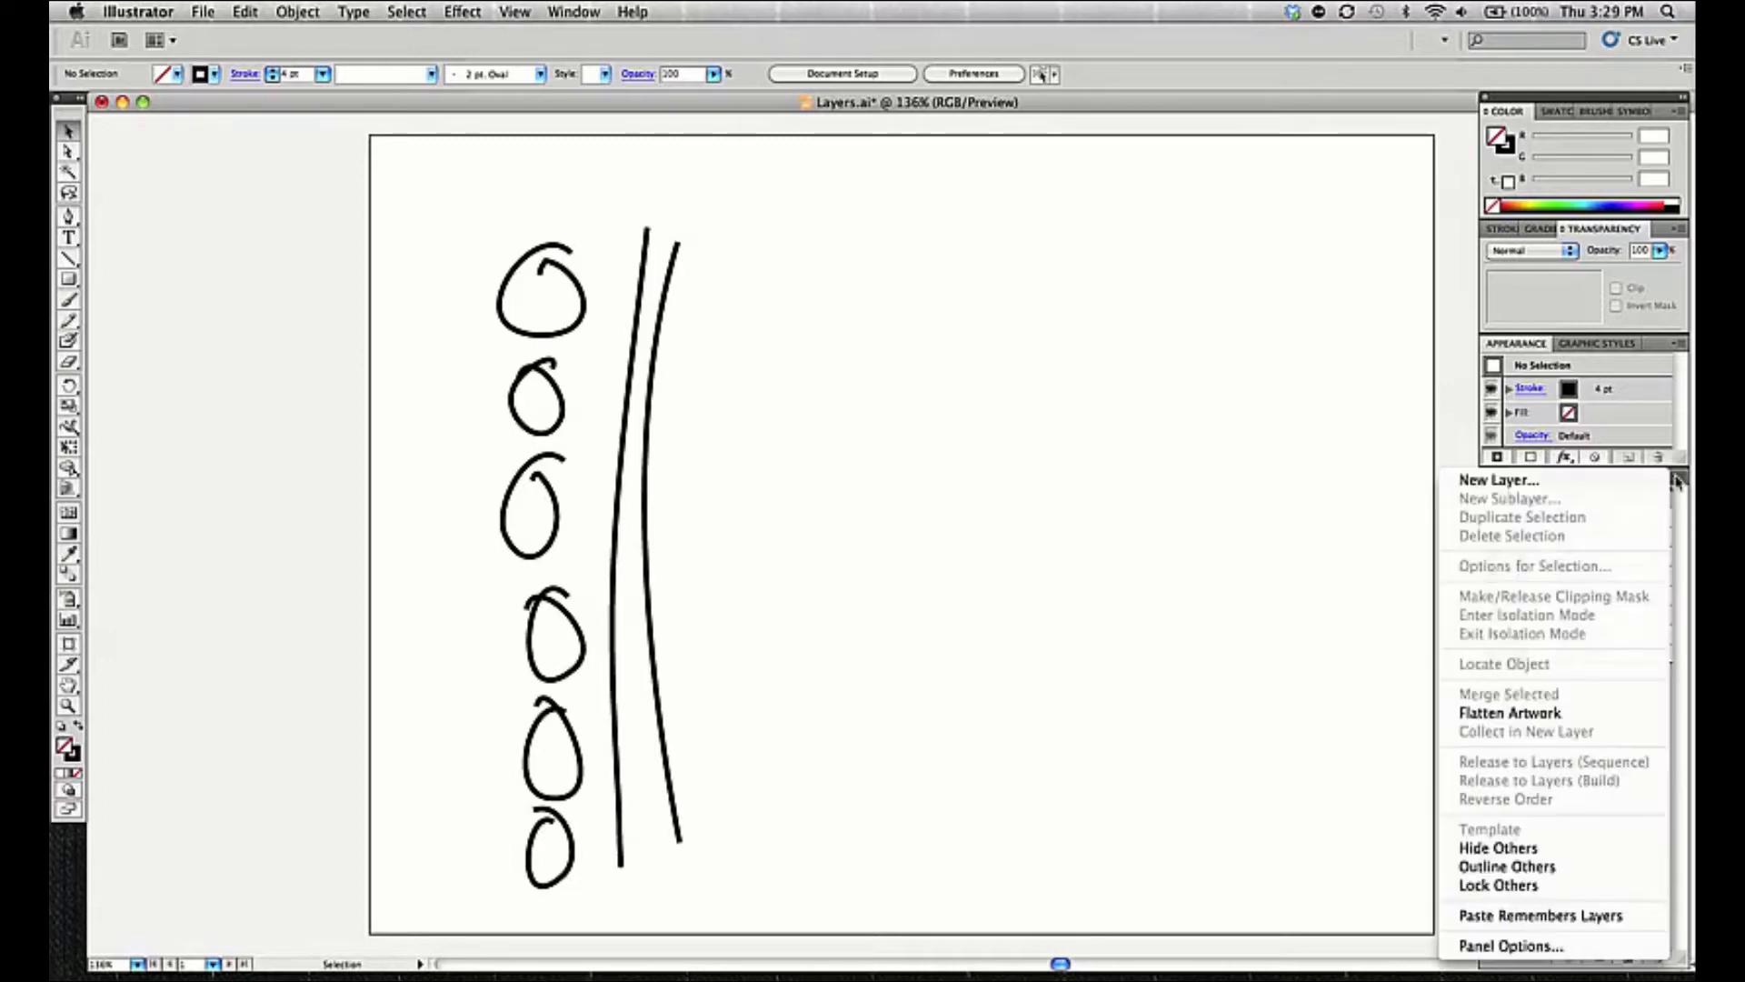
{"action": "left_click", "coordinate": [1623, 480]}
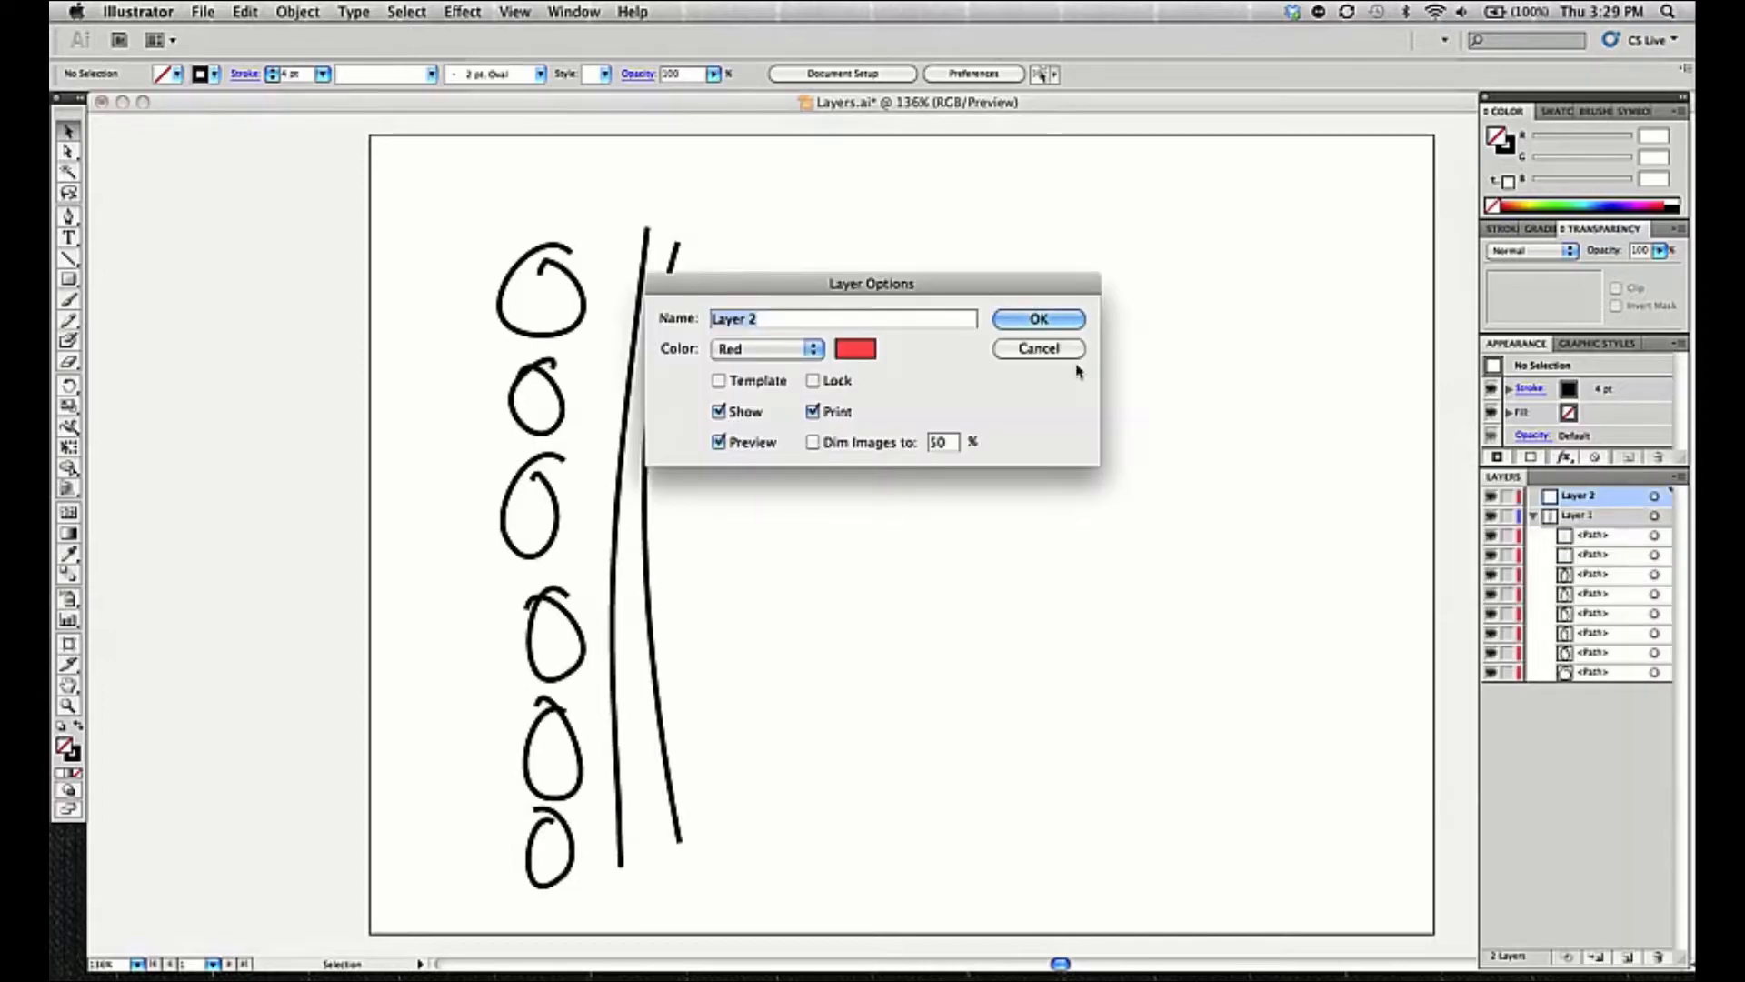
{"action": "left_click", "coordinate": [1045, 351]}
{"action": "left_click", "coordinate": [1533, 497]}
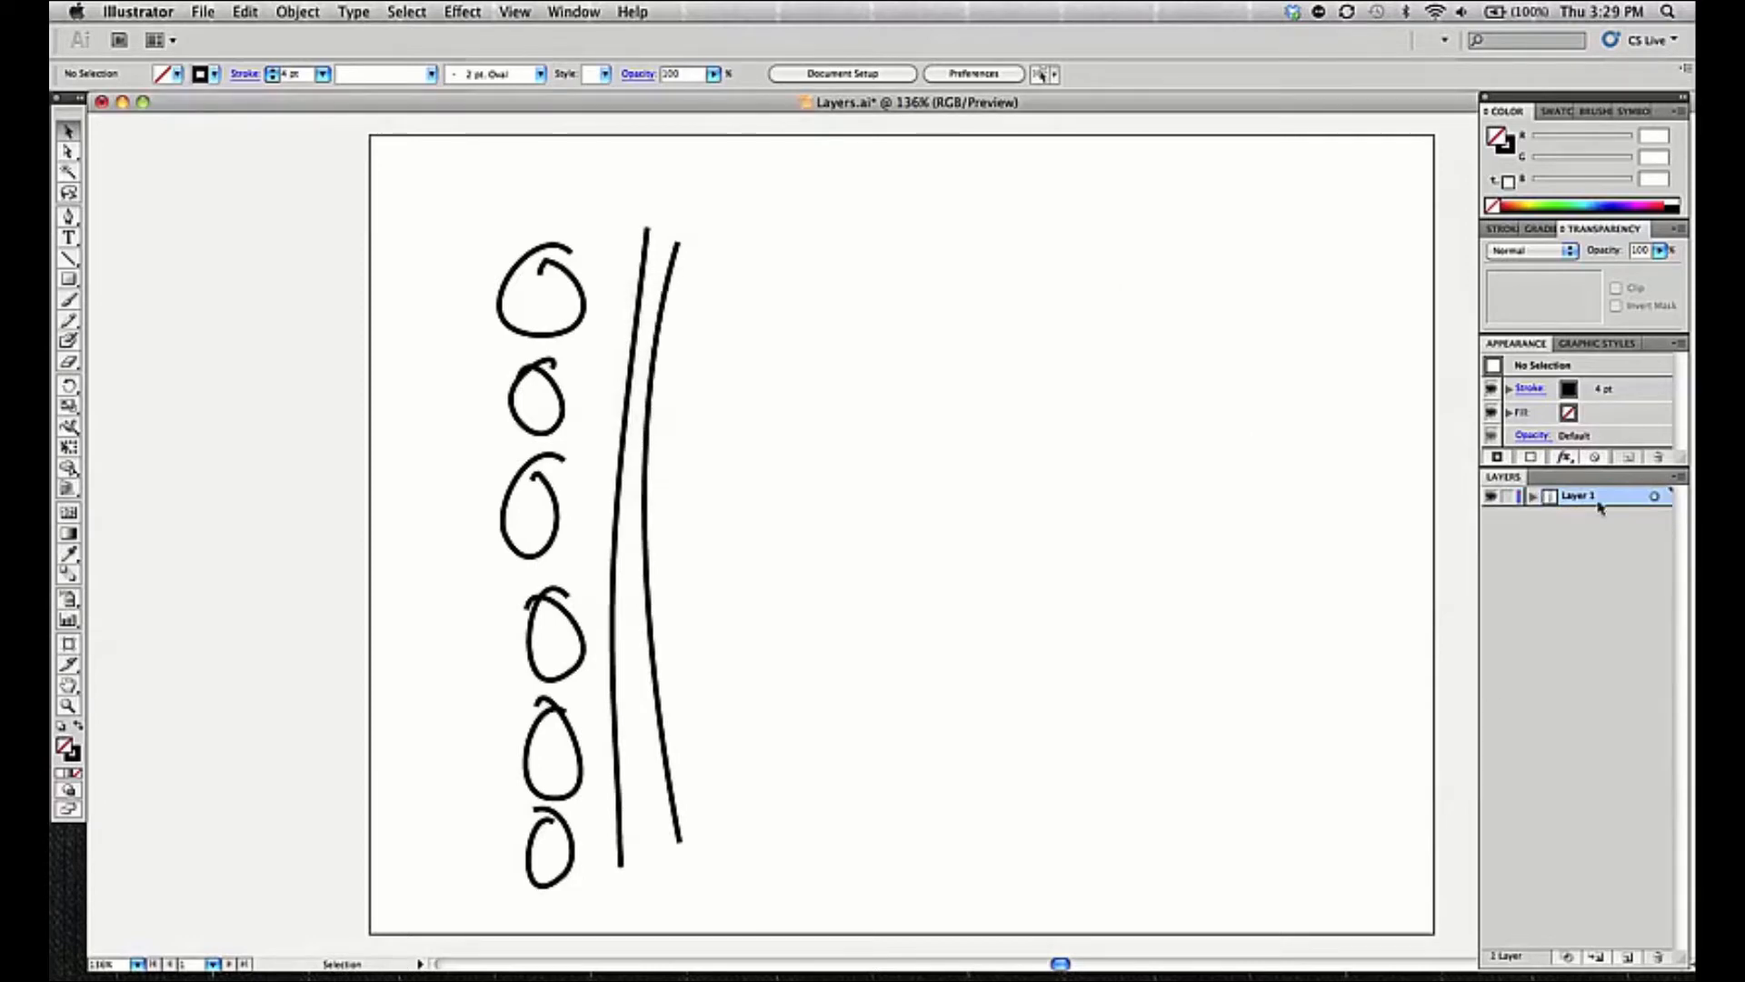
Open the Layer Options of Layer 1 from the layer commands and cancel without changes
{"action": "left_click", "coordinate": [1677, 477]}
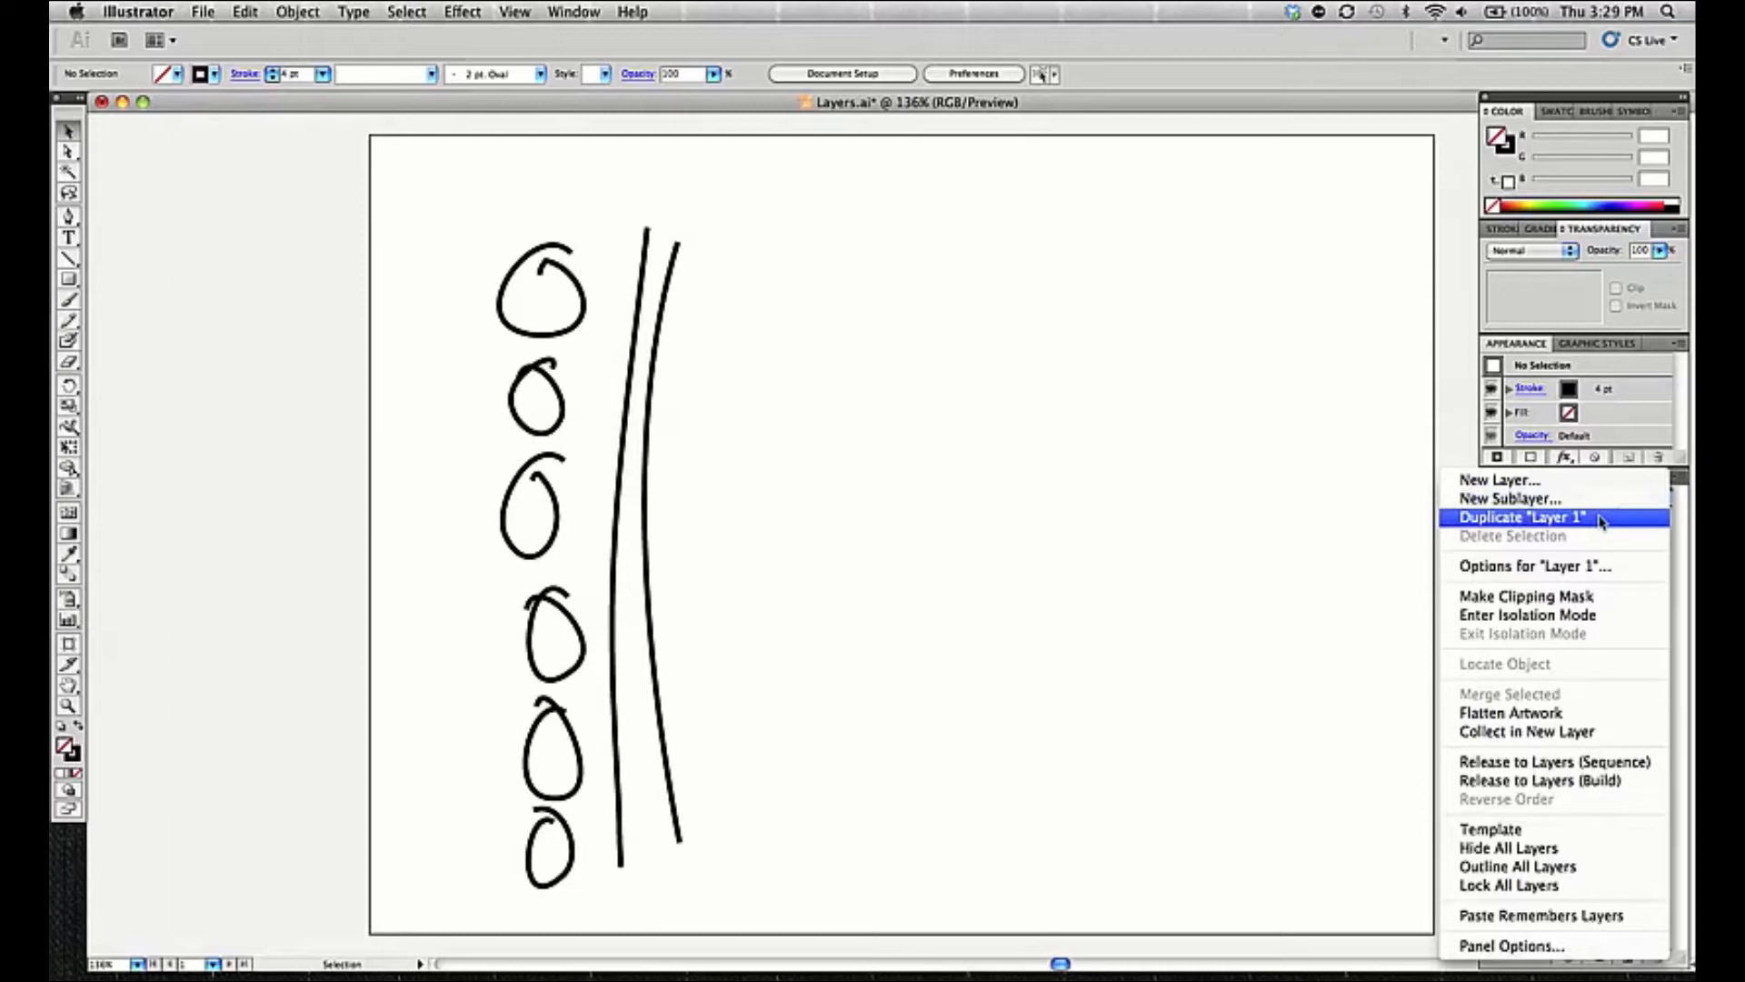
{"action": "left_click", "coordinate": [1568, 567]}
{"action": "left_click", "coordinate": [1077, 348]}
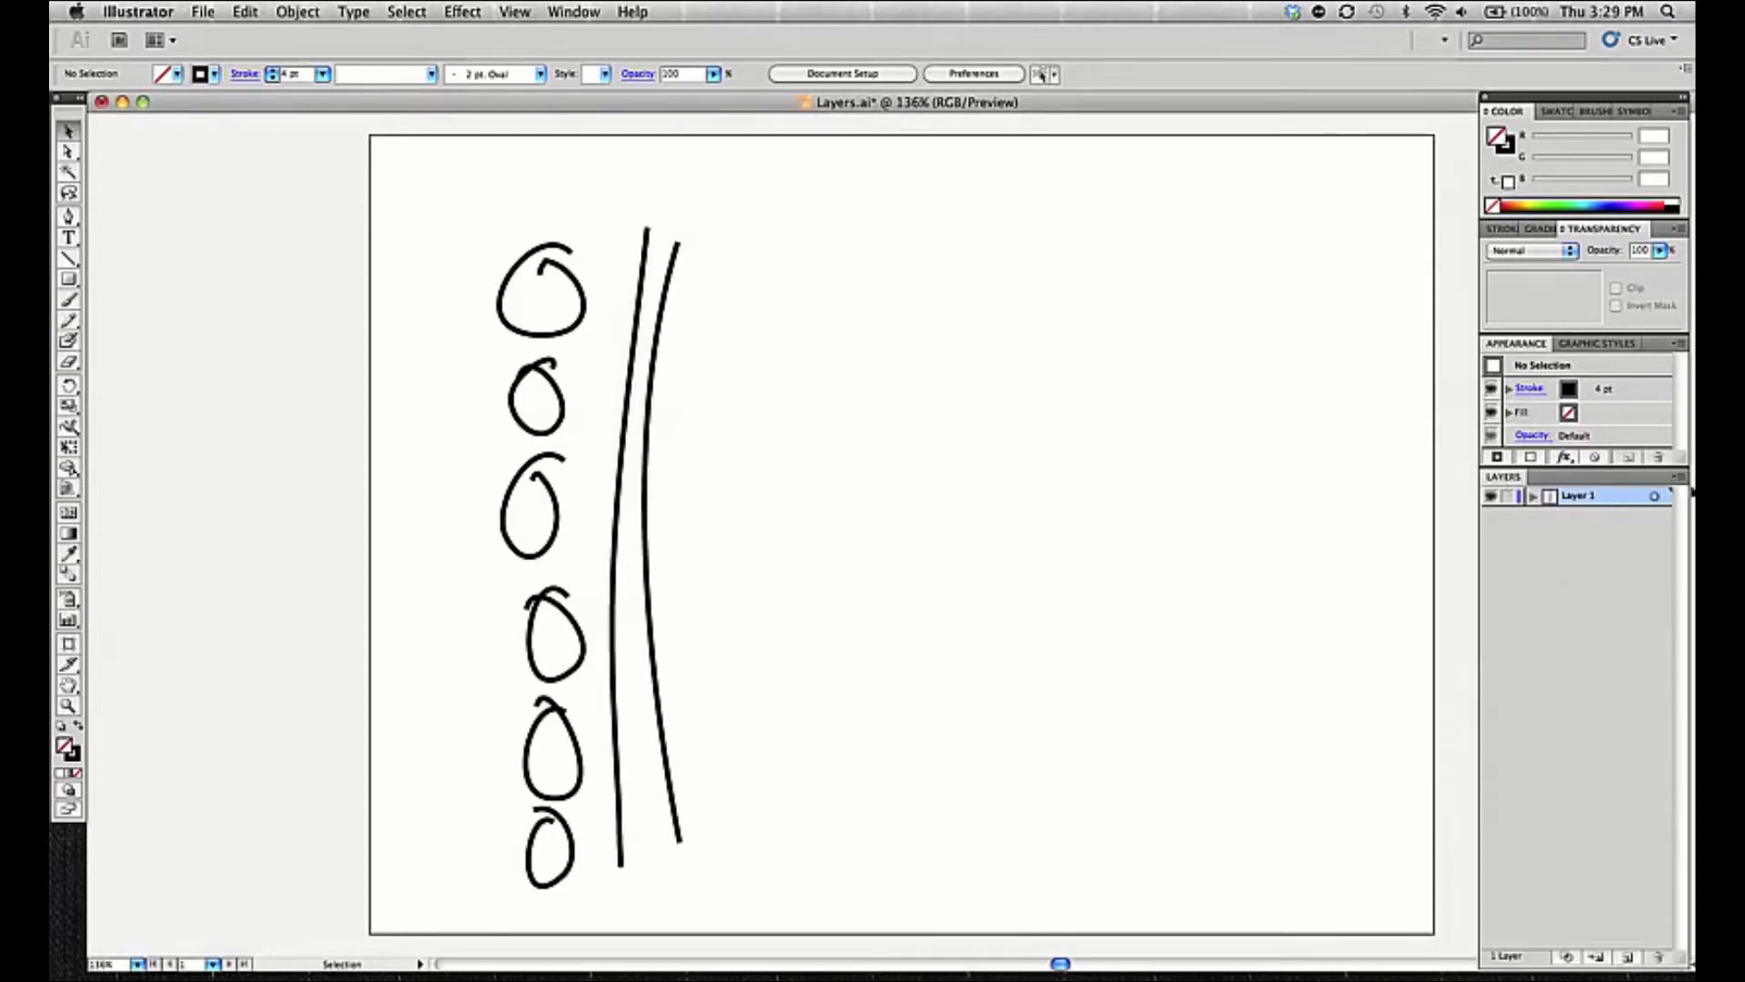
Review the available layer commands without choosing one, and add a new layer above Layer 1
{"action": "left_click", "coordinate": [1673, 479]}
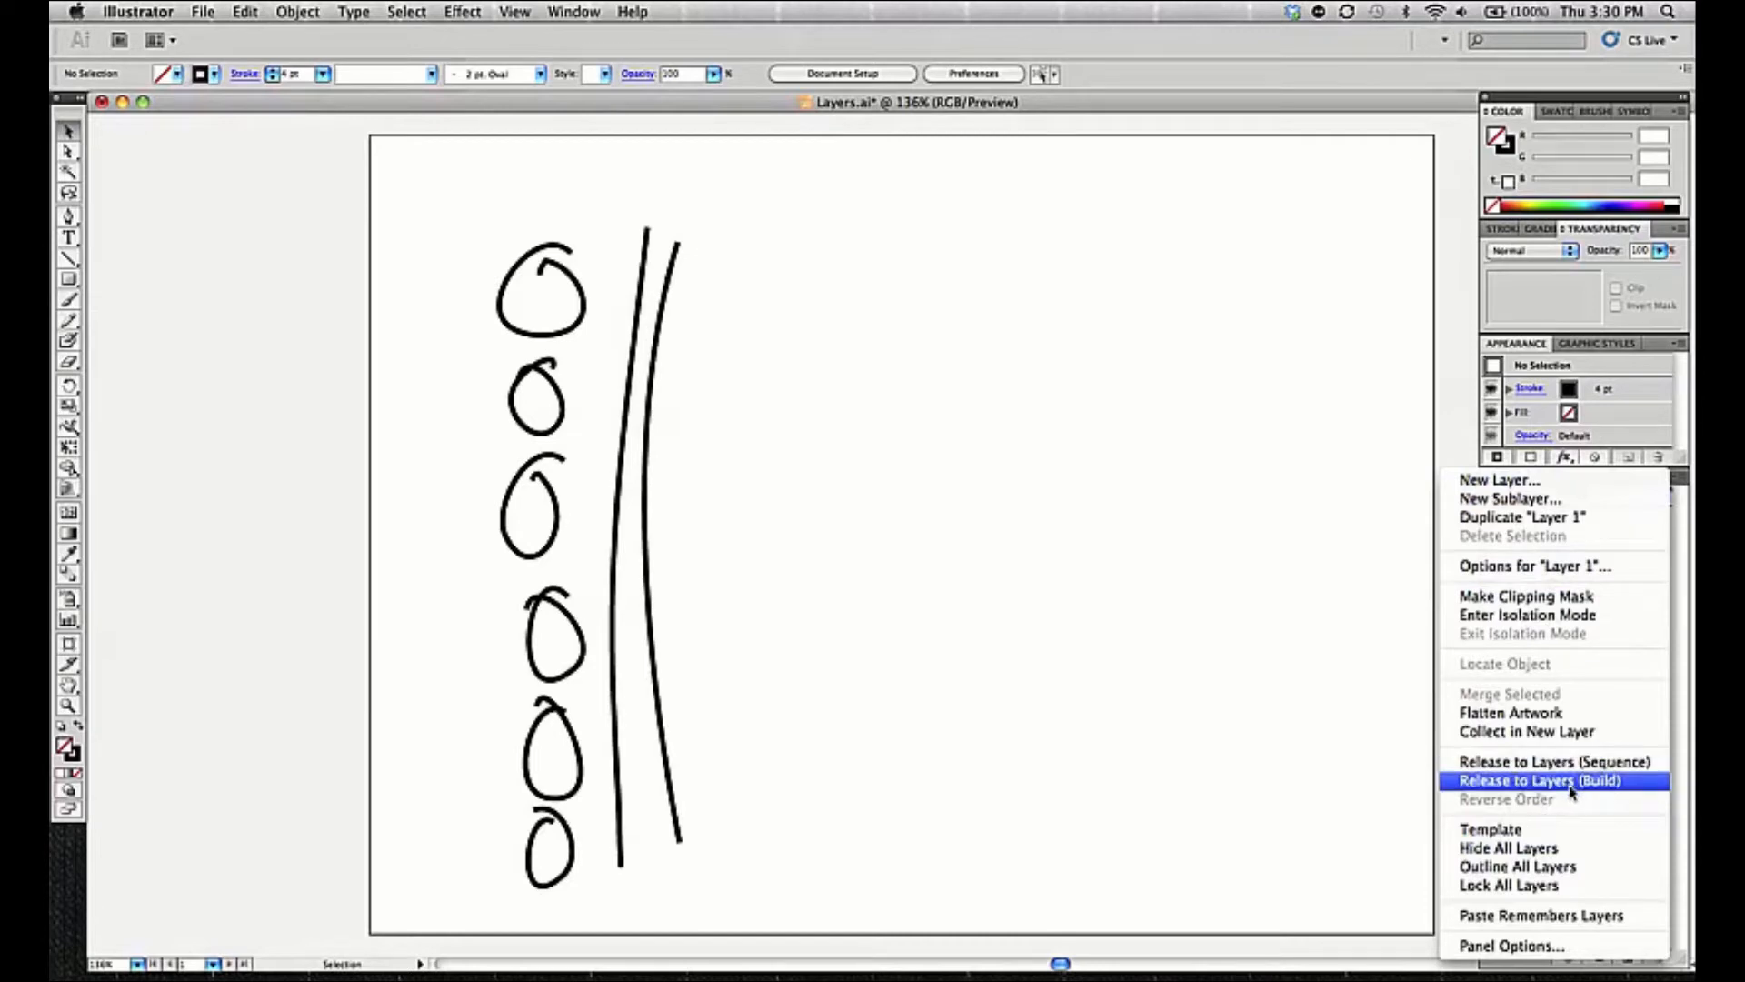
{"action": "left_click", "coordinate": [1214, 469]}
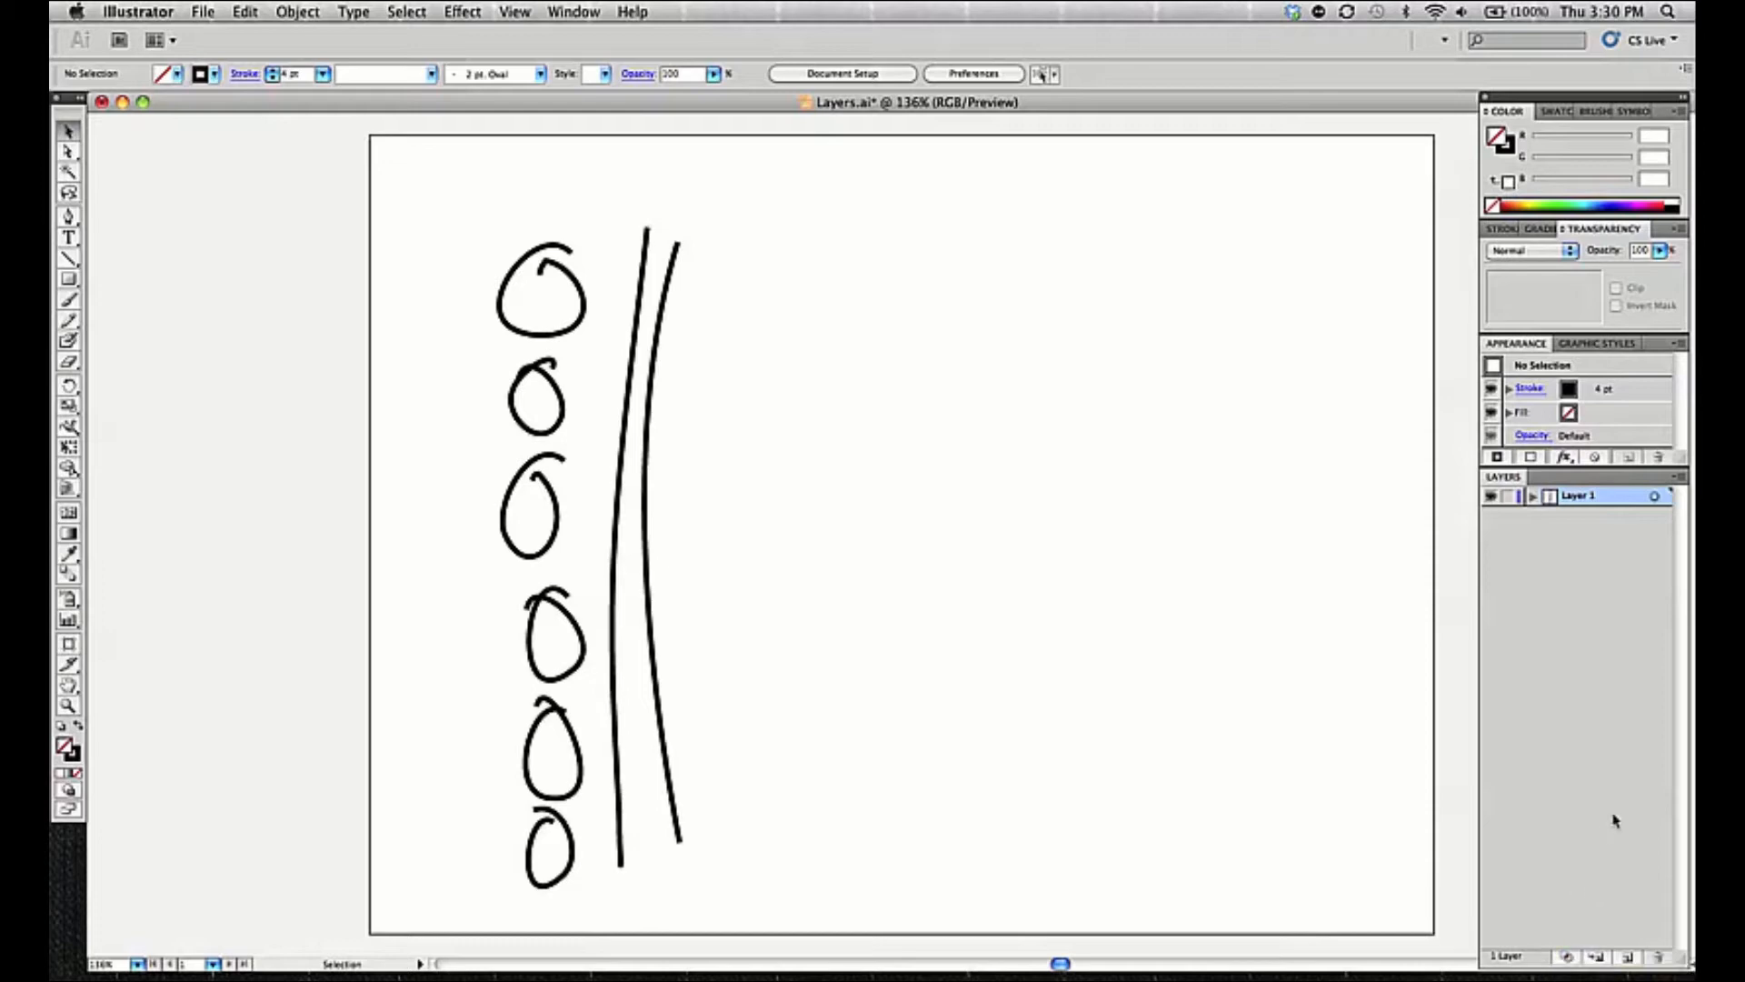
{"action": "left_click", "coordinate": [1628, 960]}
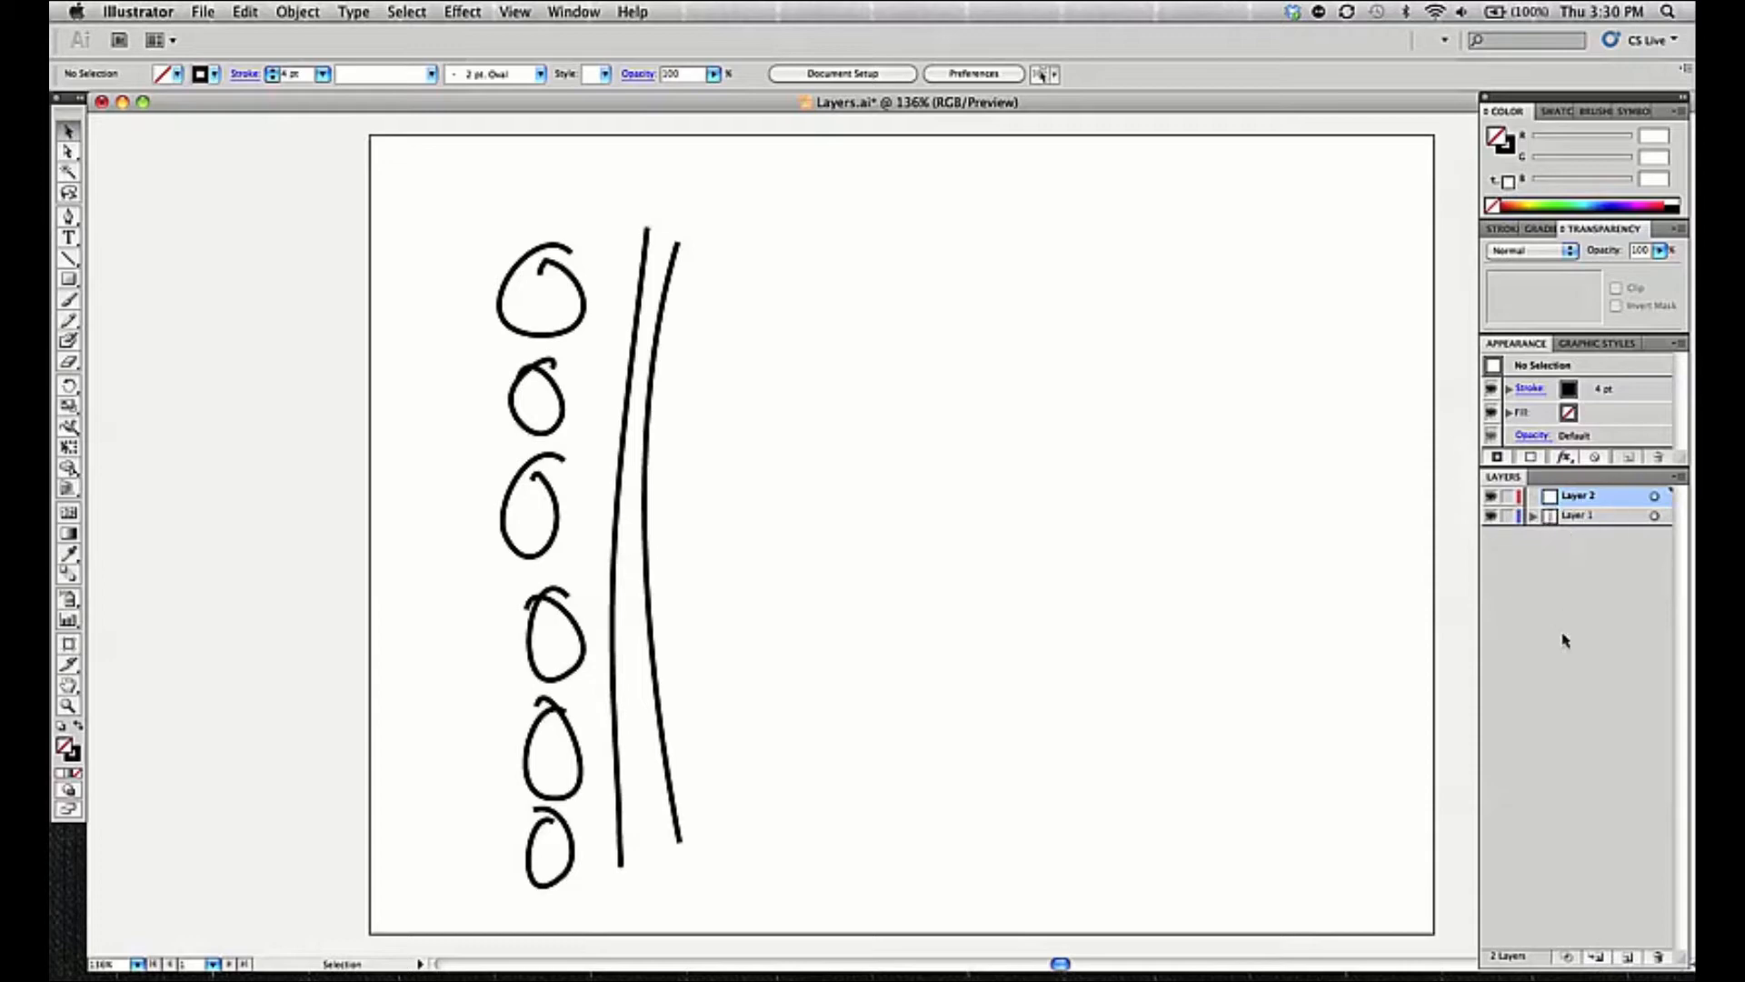
Delete the empty Layer 2 and create it again through Layer Options, accepting the name Layer 2 and color Red
{"action": "left_click", "coordinate": [1660, 957]}
{"action": "left_click", "coordinate": [1627, 960], "text": "alt"}
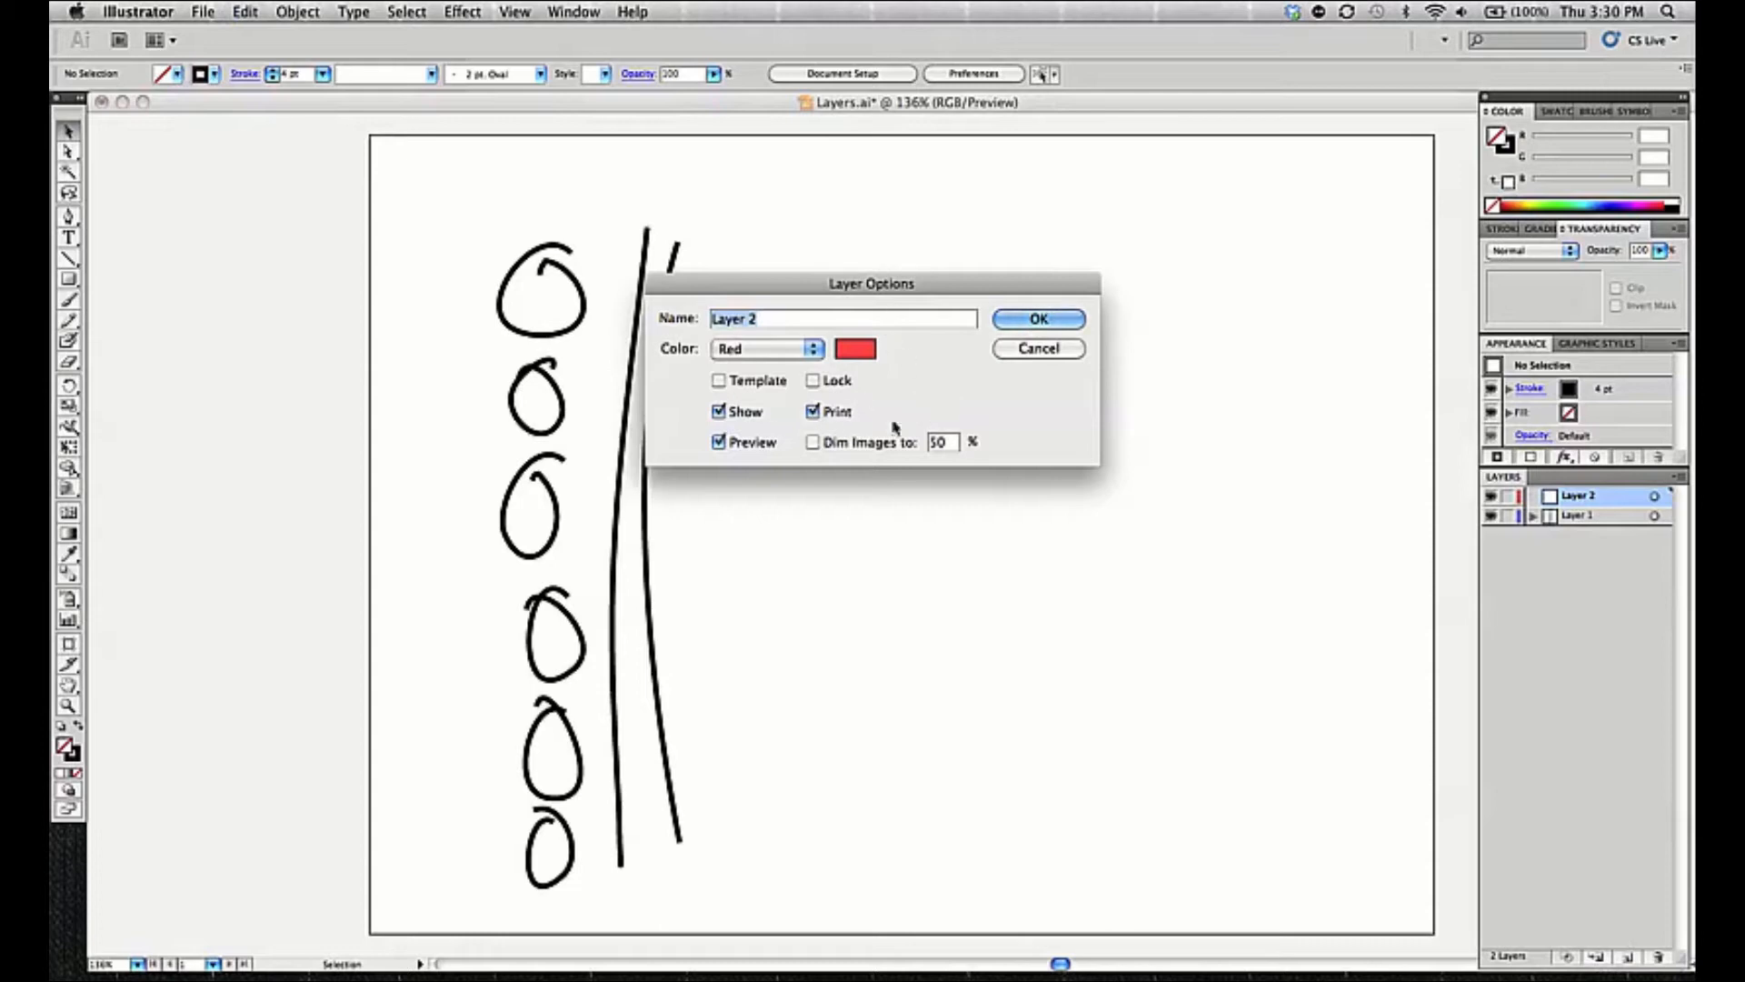
{"action": "left_click", "coordinate": [1028, 319]}
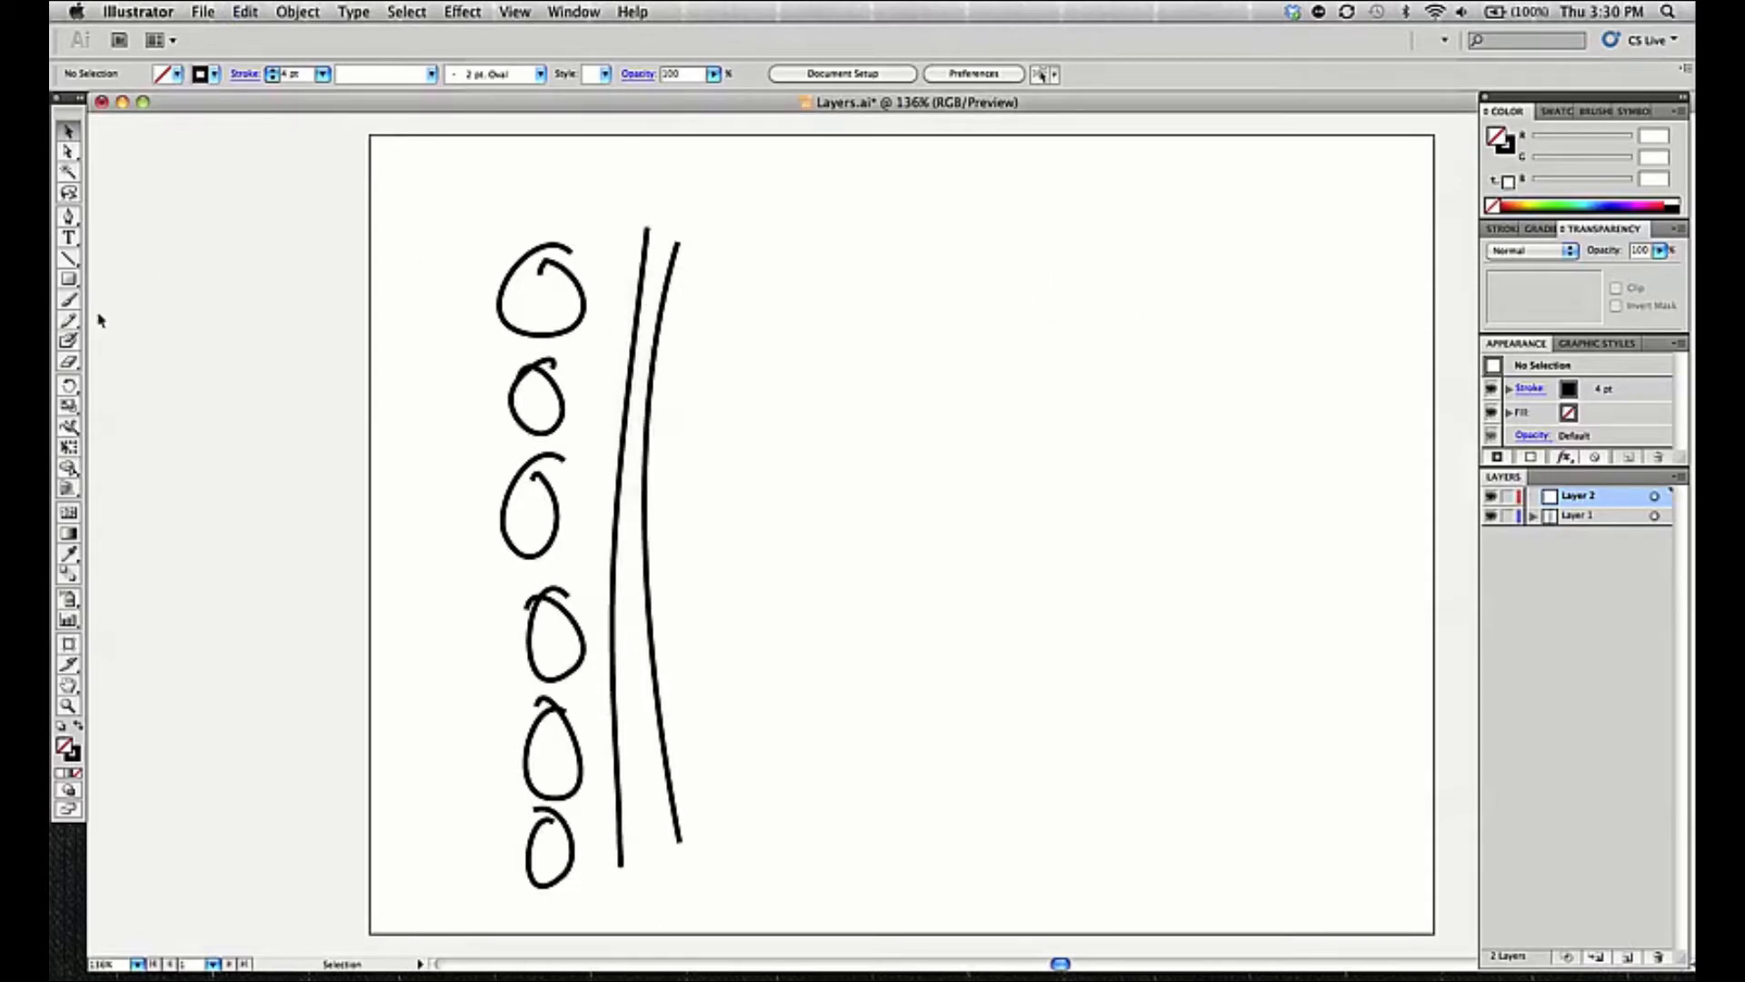
Draw four wavy Pencil lines on Layer 2, together about 238 px wide and 226 px high, and review the layer's paths
{"action": "left_click", "coordinate": [69, 320]}
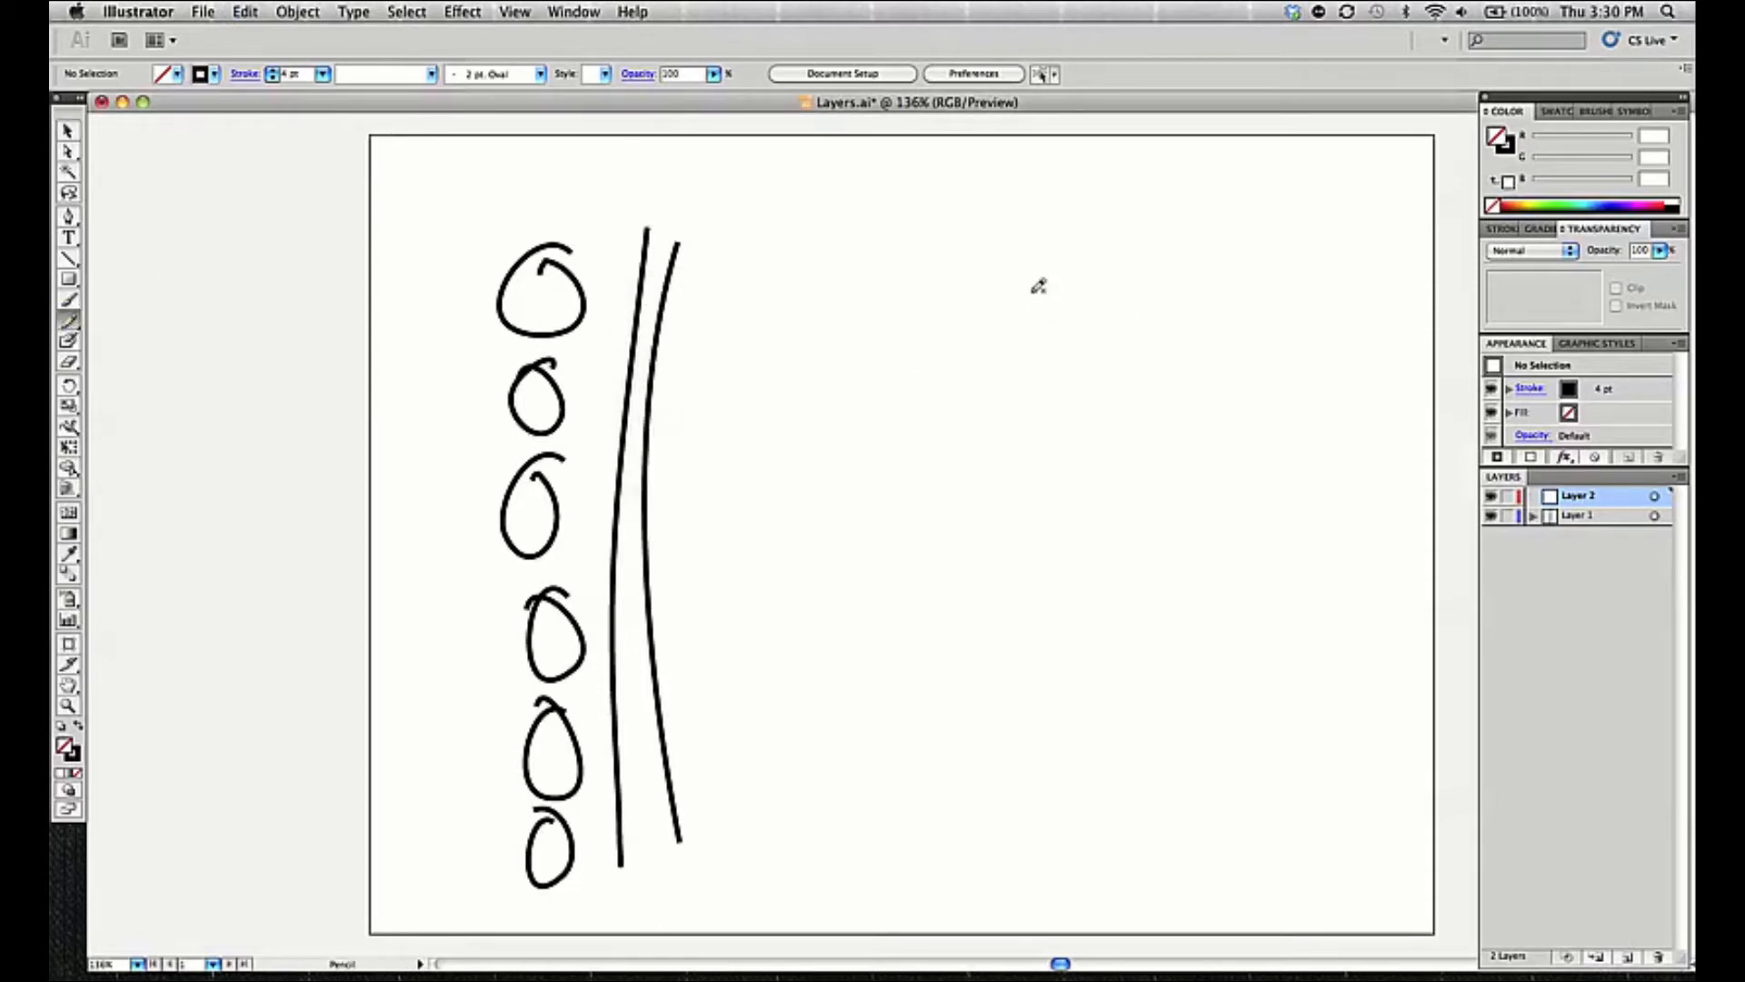
{"action": "left_click_drag", "start_coordinate": [872, 348], "coordinate": [1078, 280]}
{"action": "mouse_move", "coordinate": [884, 397]}
{"action": "left_mouse_down"}
{"action": "mouse_move", "coordinate": [964, 336]}
{"action": "mouse_move", "coordinate": [1145, 323]}
{"action": "left_mouse_up"}
{"action": "left_click_drag", "start_coordinate": [927, 442], "coordinate": [1136, 374]}
{"action": "left_click_drag", "start_coordinate": [959, 525], "coordinate": [1094, 523]}
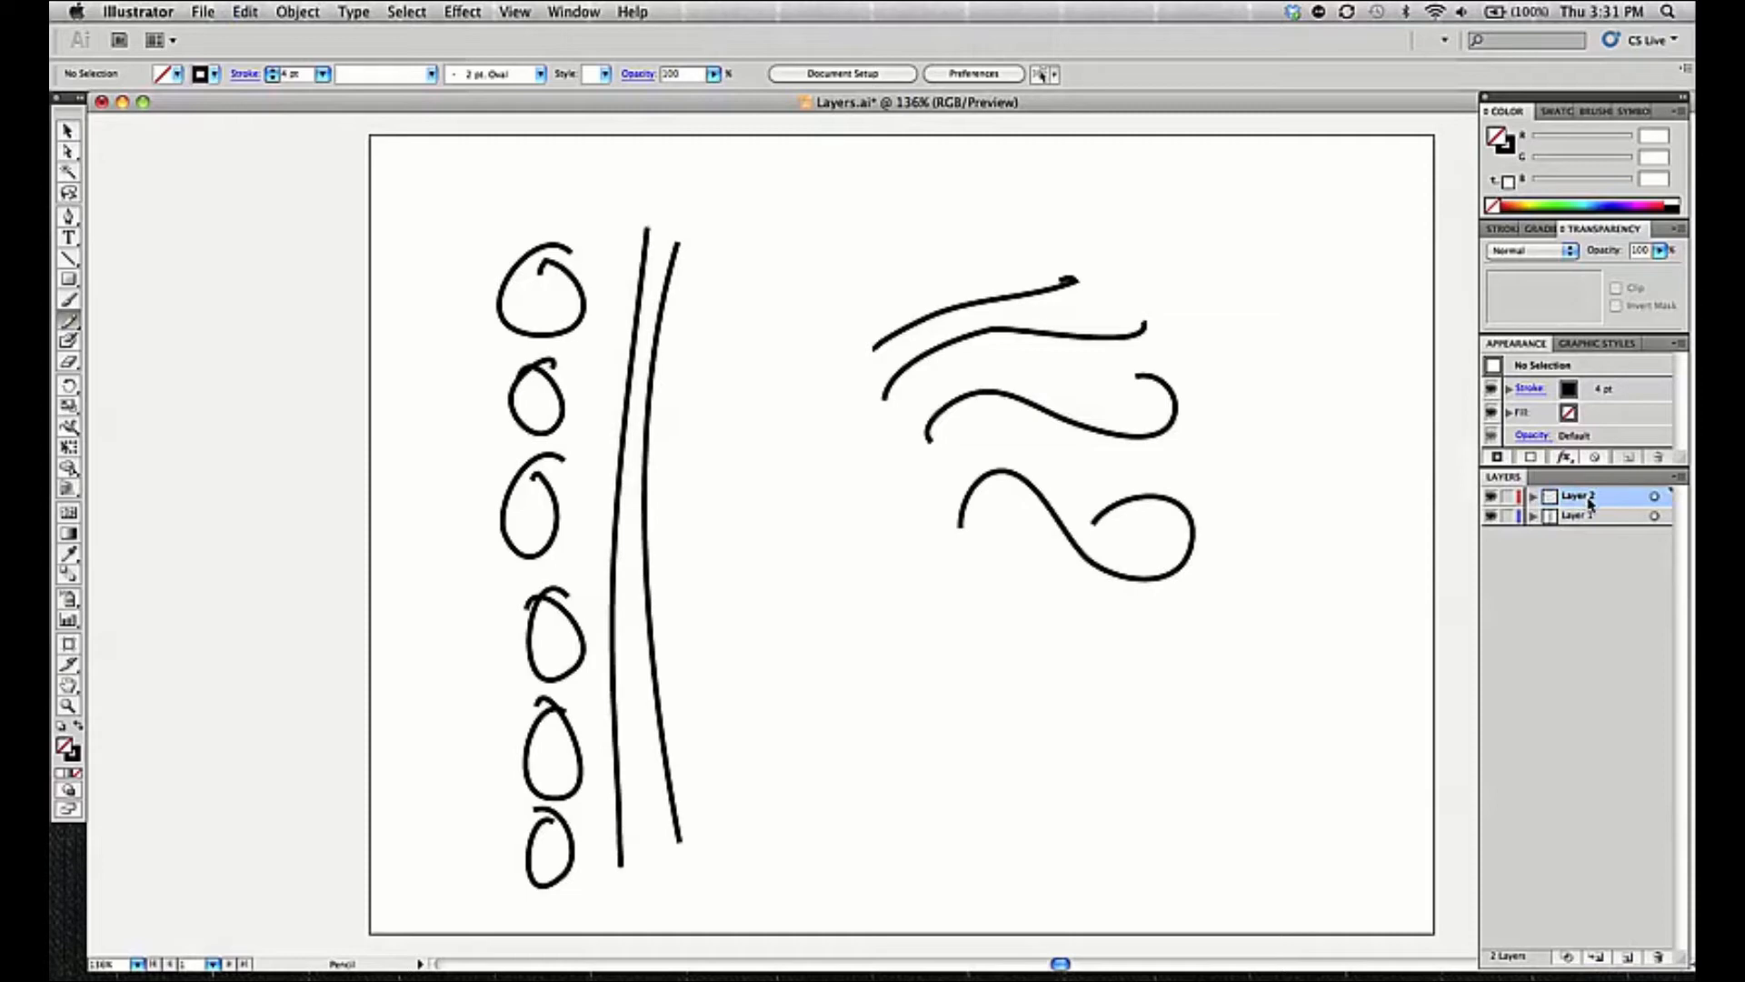
{"action": "left_click", "coordinate": [1533, 496]}
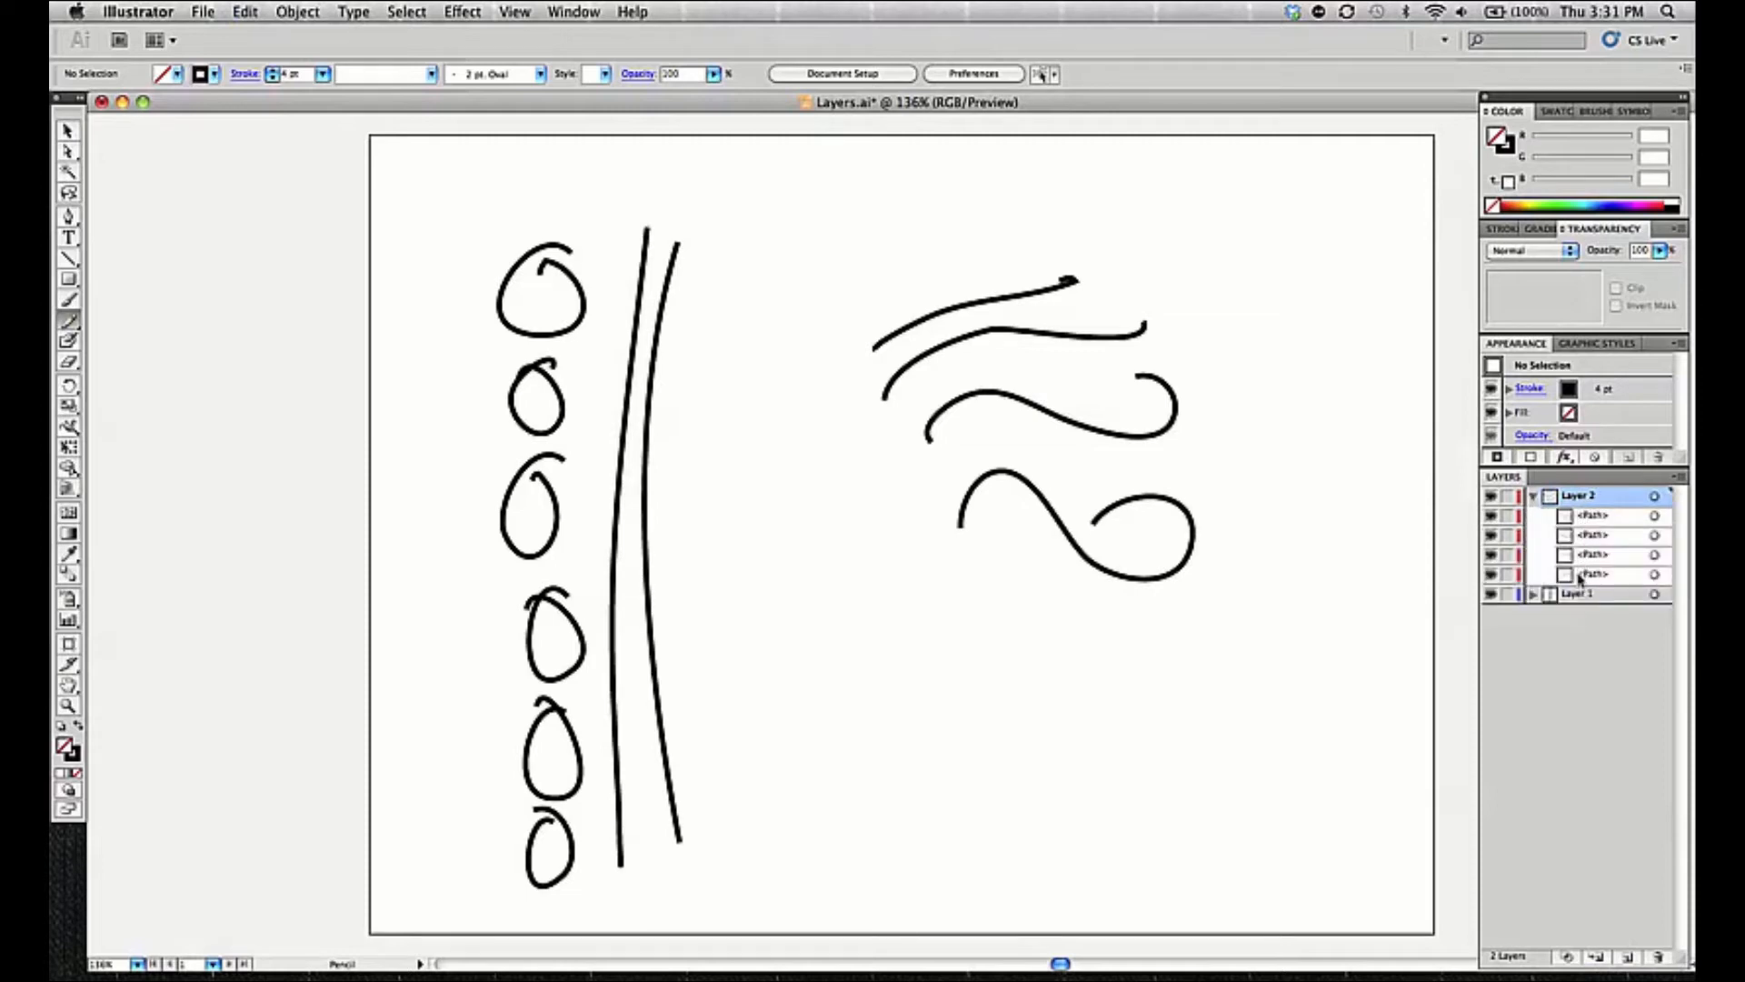
{"action": "left_click", "coordinate": [1534, 497]}
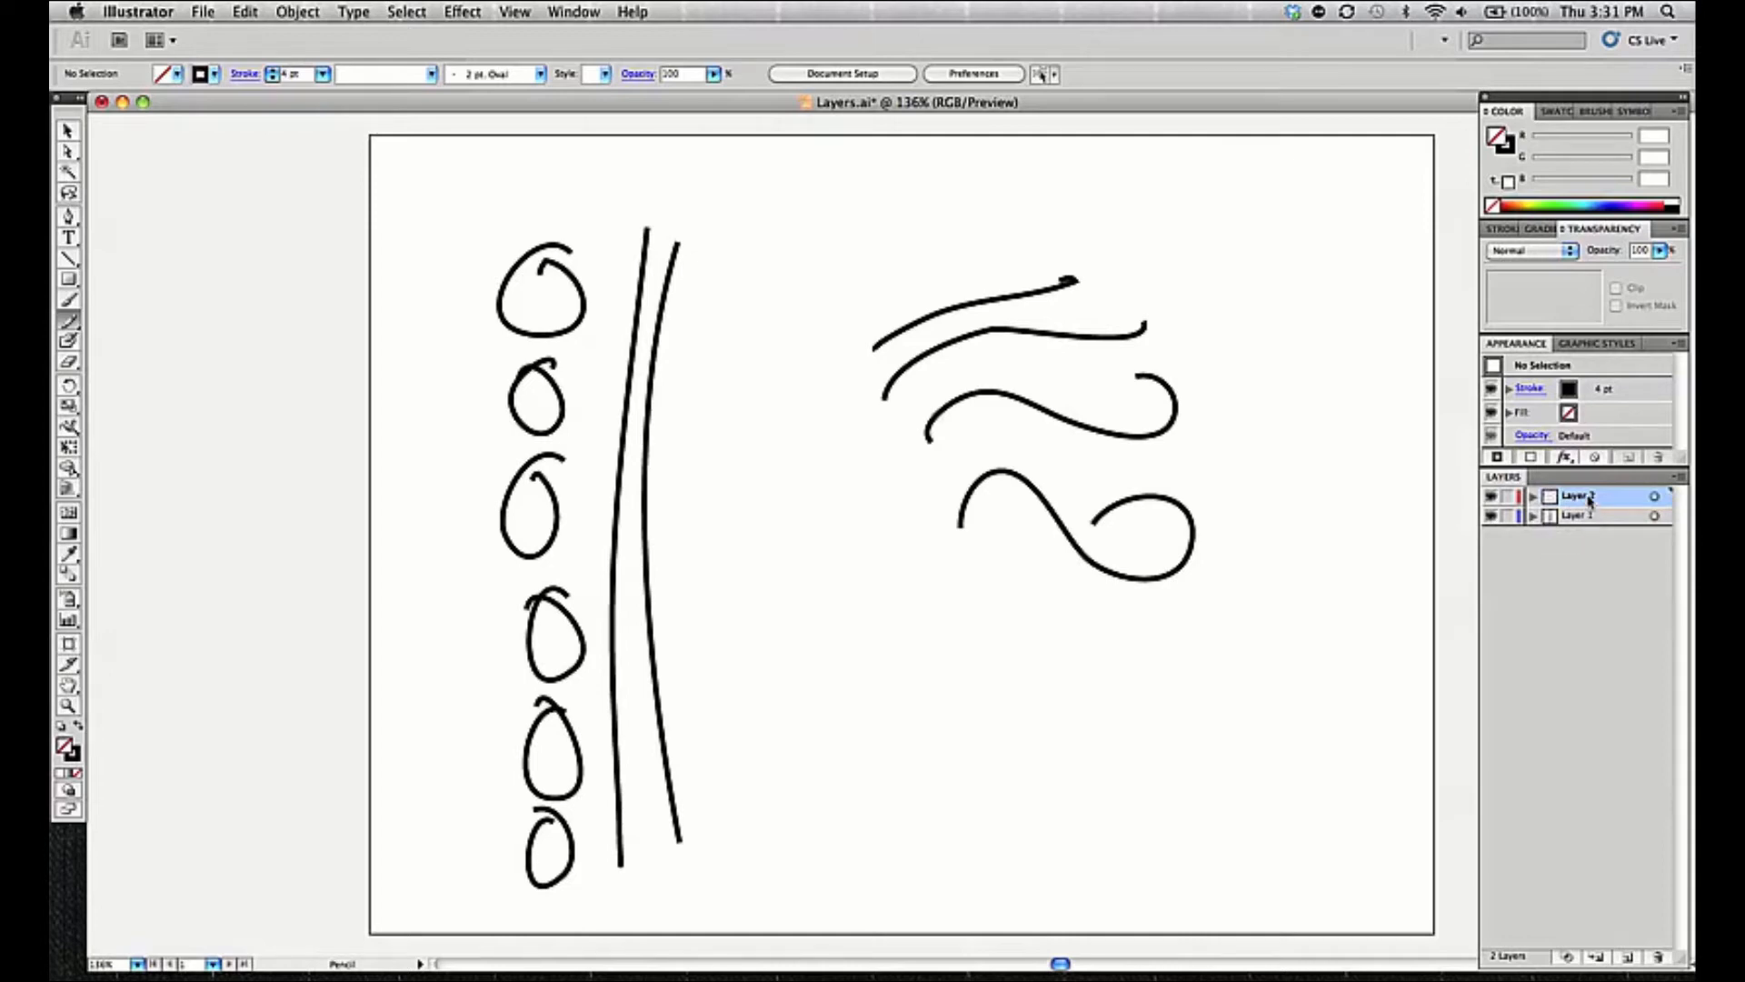
Nest Layer 2 inside Layer 1 and expand both layers to review the nested structure
{"action": "mouse_move", "coordinate": [1591, 500]}
{"action": "left_mouse_down"}
{"action": "mouse_move", "coordinate": [1586, 537]}
{"action": "mouse_move", "coordinate": [1582, 496]}
{"action": "left_mouse_up"}
{"action": "mouse_move", "coordinate": [1582, 511]}
{"action": "left_mouse_down"}
{"action": "mouse_move", "coordinate": [1579, 528]}
{"action": "mouse_move", "coordinate": [1580, 494]}
{"action": "mouse_move", "coordinate": [1580, 530]}
{"action": "mouse_move", "coordinate": [1587, 496]}
{"action": "mouse_move", "coordinate": [1589, 517]}
{"action": "left_mouse_up"}
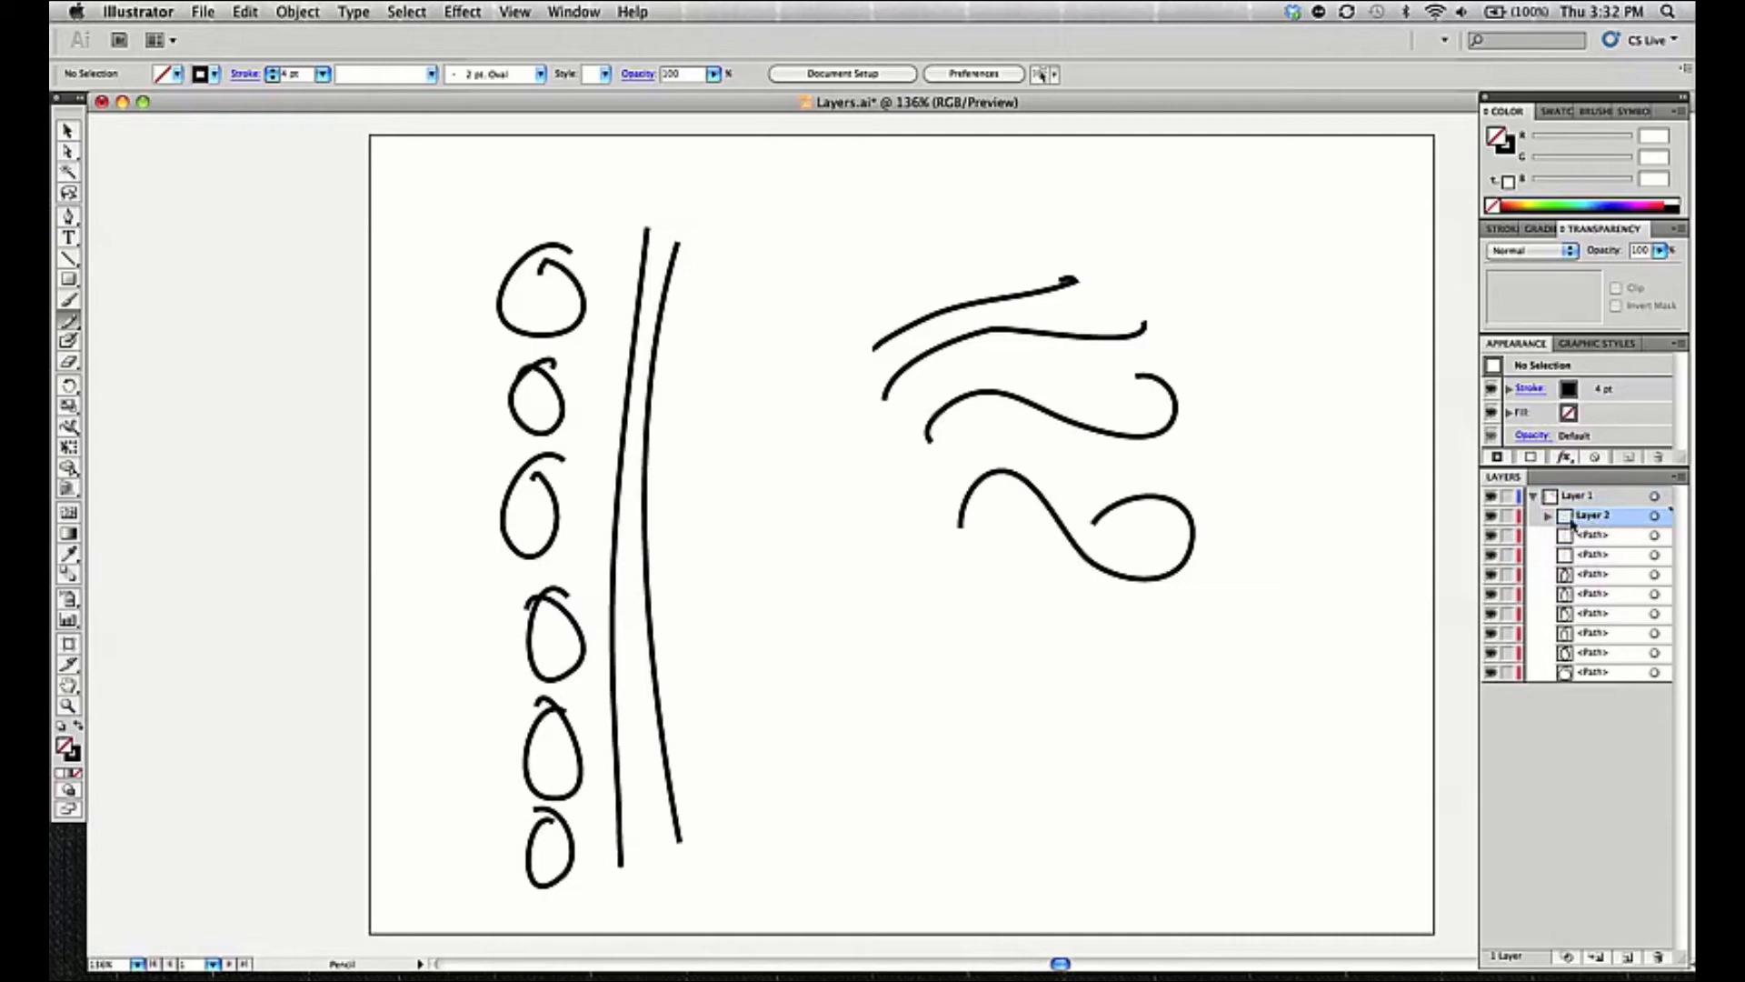
{"action": "left_click", "coordinate": [1534, 497]}
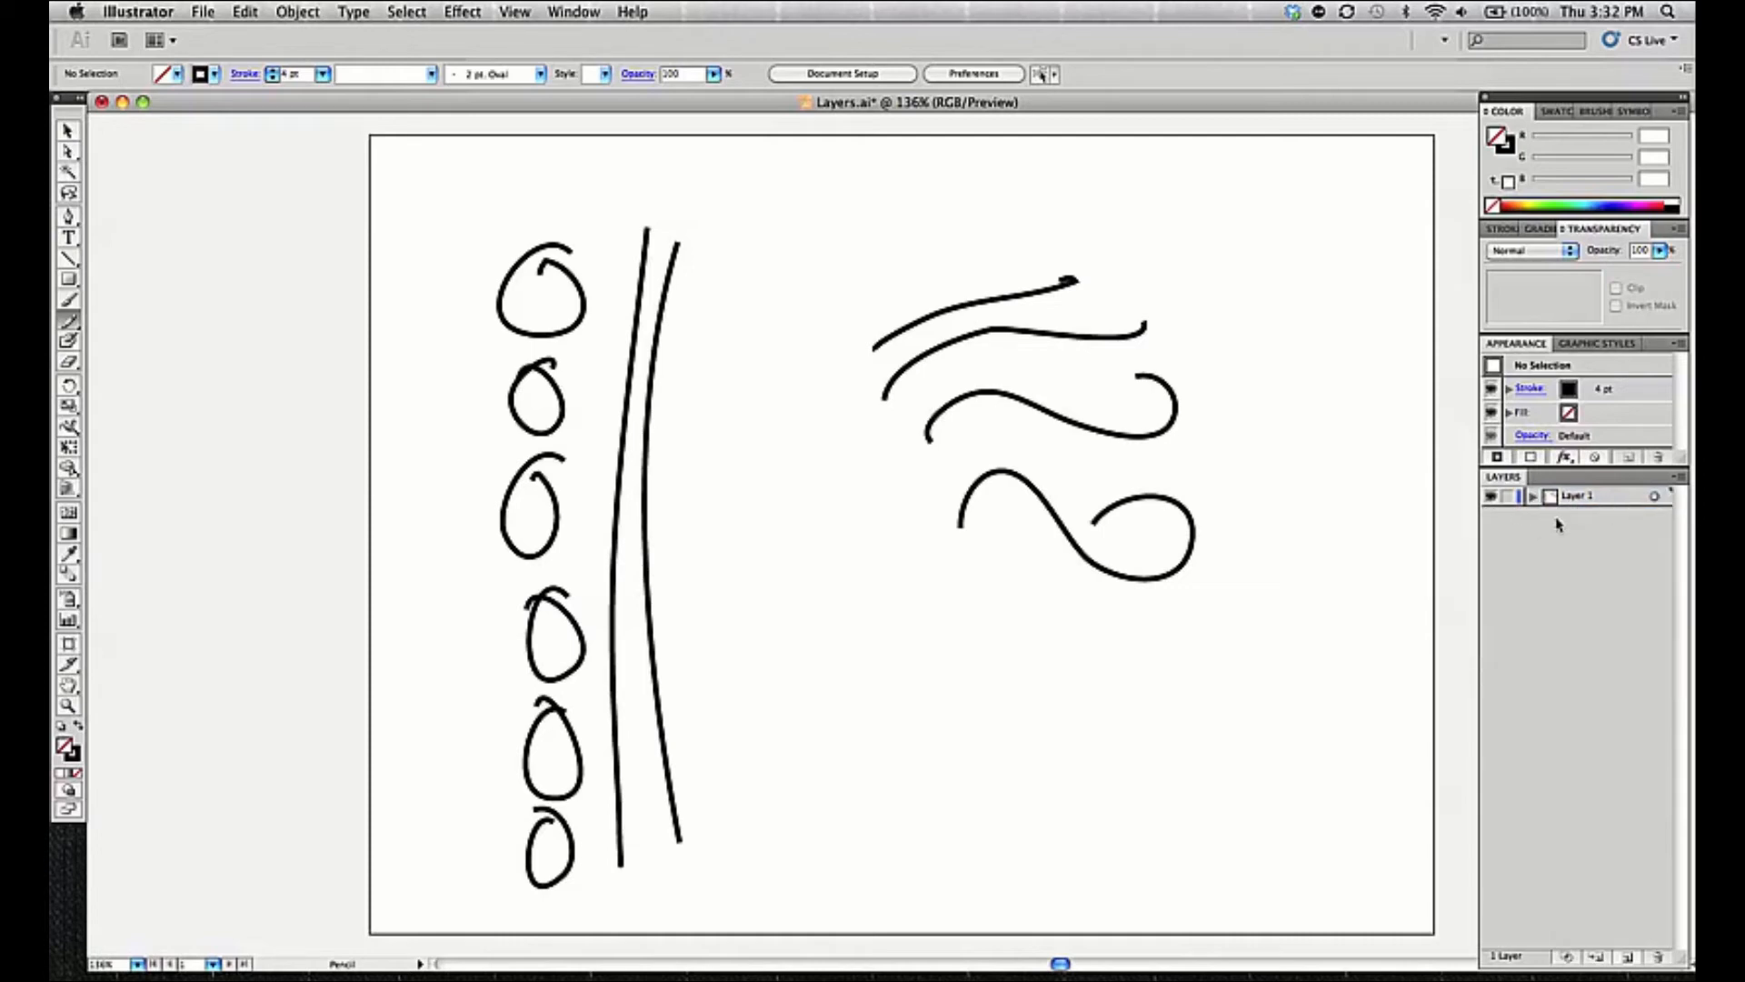
{"action": "left_click", "coordinate": [1534, 497]}
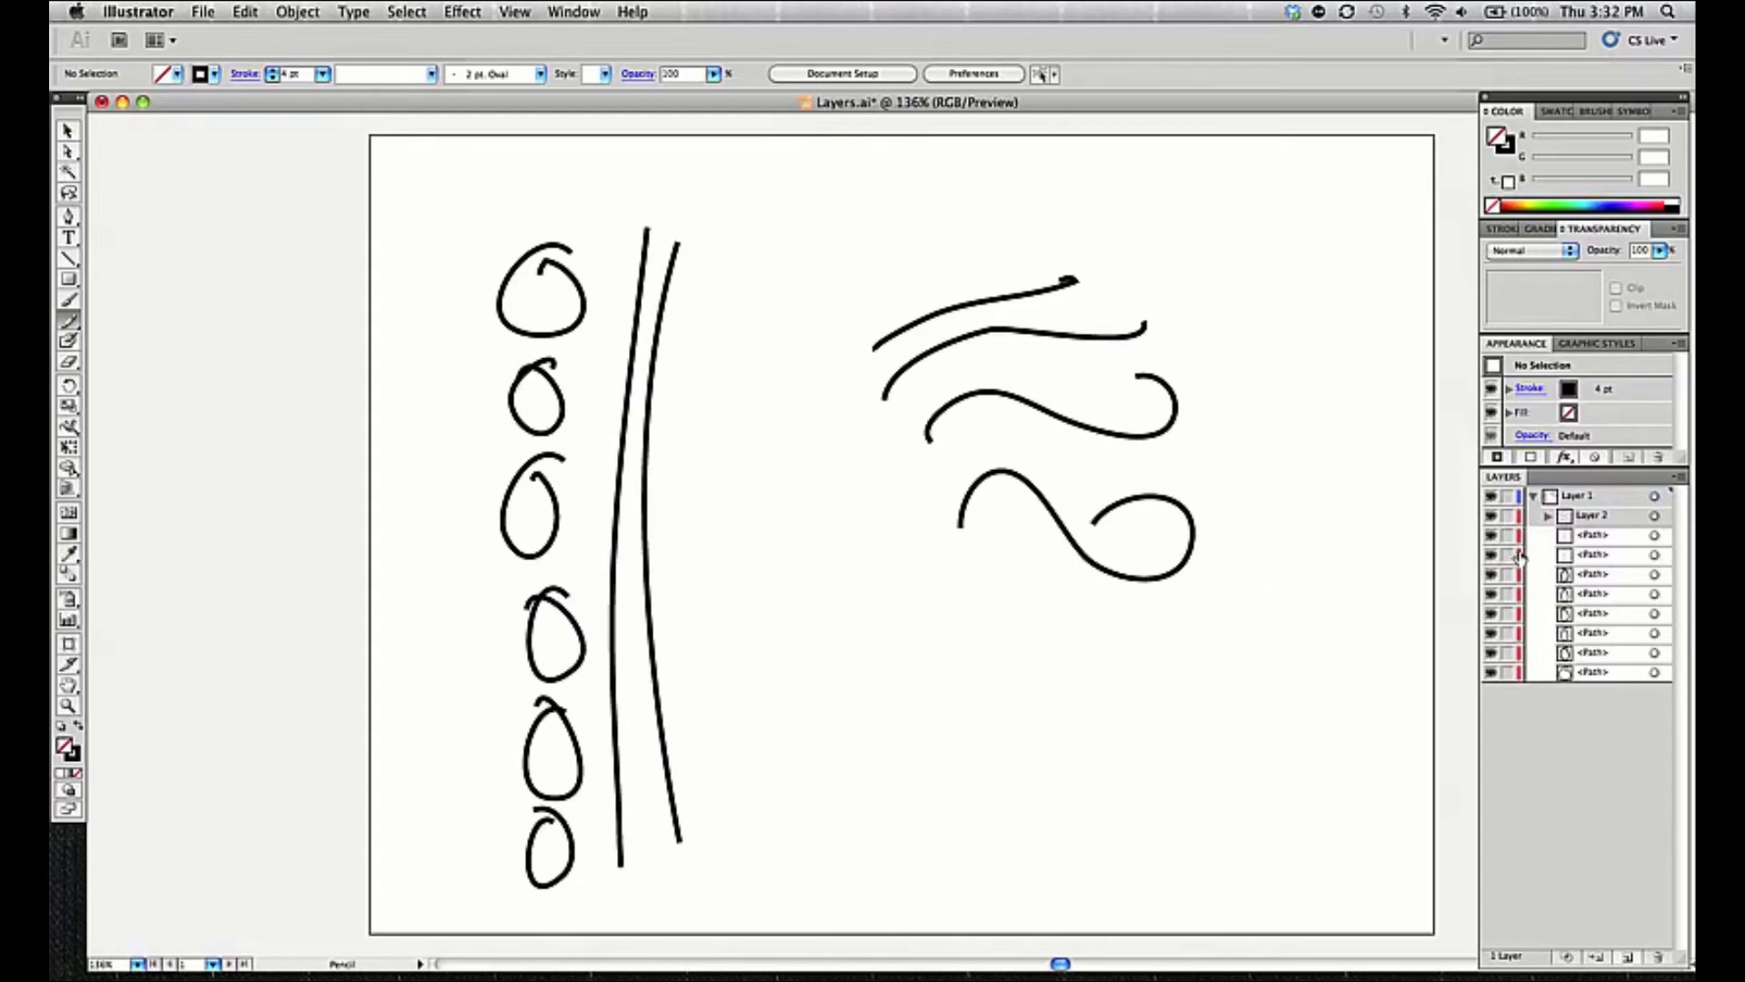
{"action": "left_click", "coordinate": [1546, 517]}
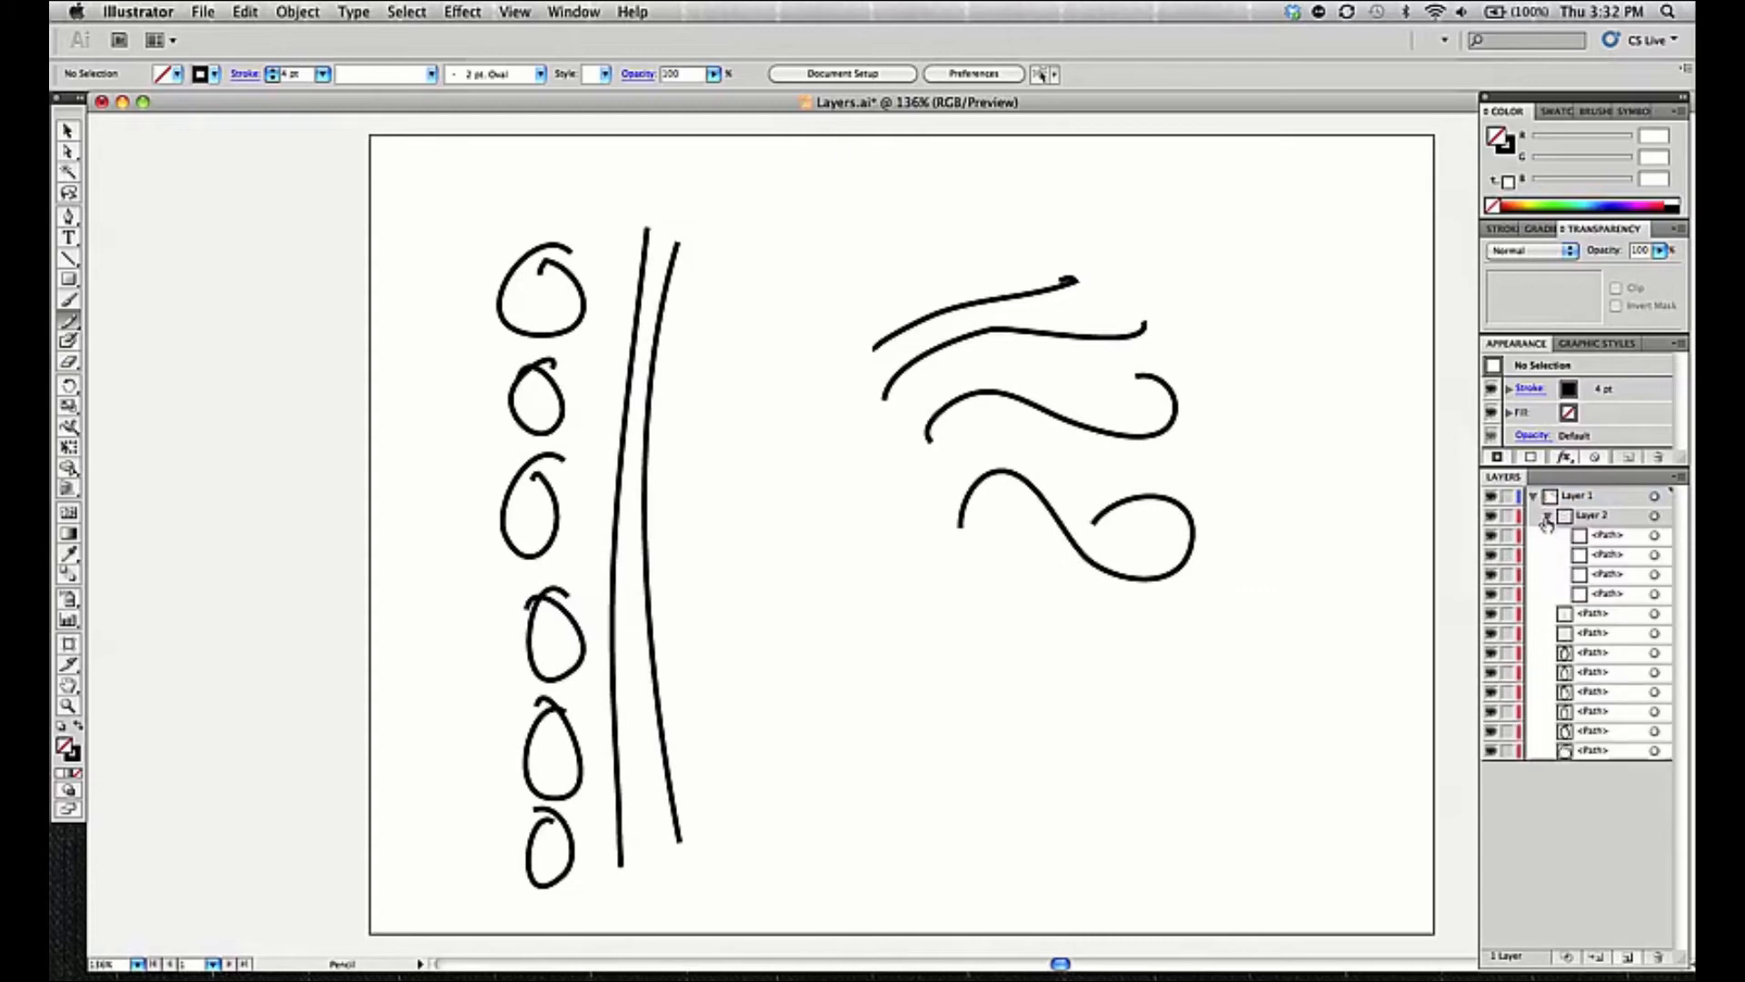
{"action": "left_click", "coordinate": [1547, 517]}
{"action": "left_click", "coordinate": [1547, 516]}
{"action": "left_click", "coordinate": [1548, 516]}
Take Layer 2 out of Layer 1, collapse Layer 1, and move Layer 2 back above it
{"action": "left_click_drag", "start_coordinate": [1569, 522], "coordinate": [1539, 672]}
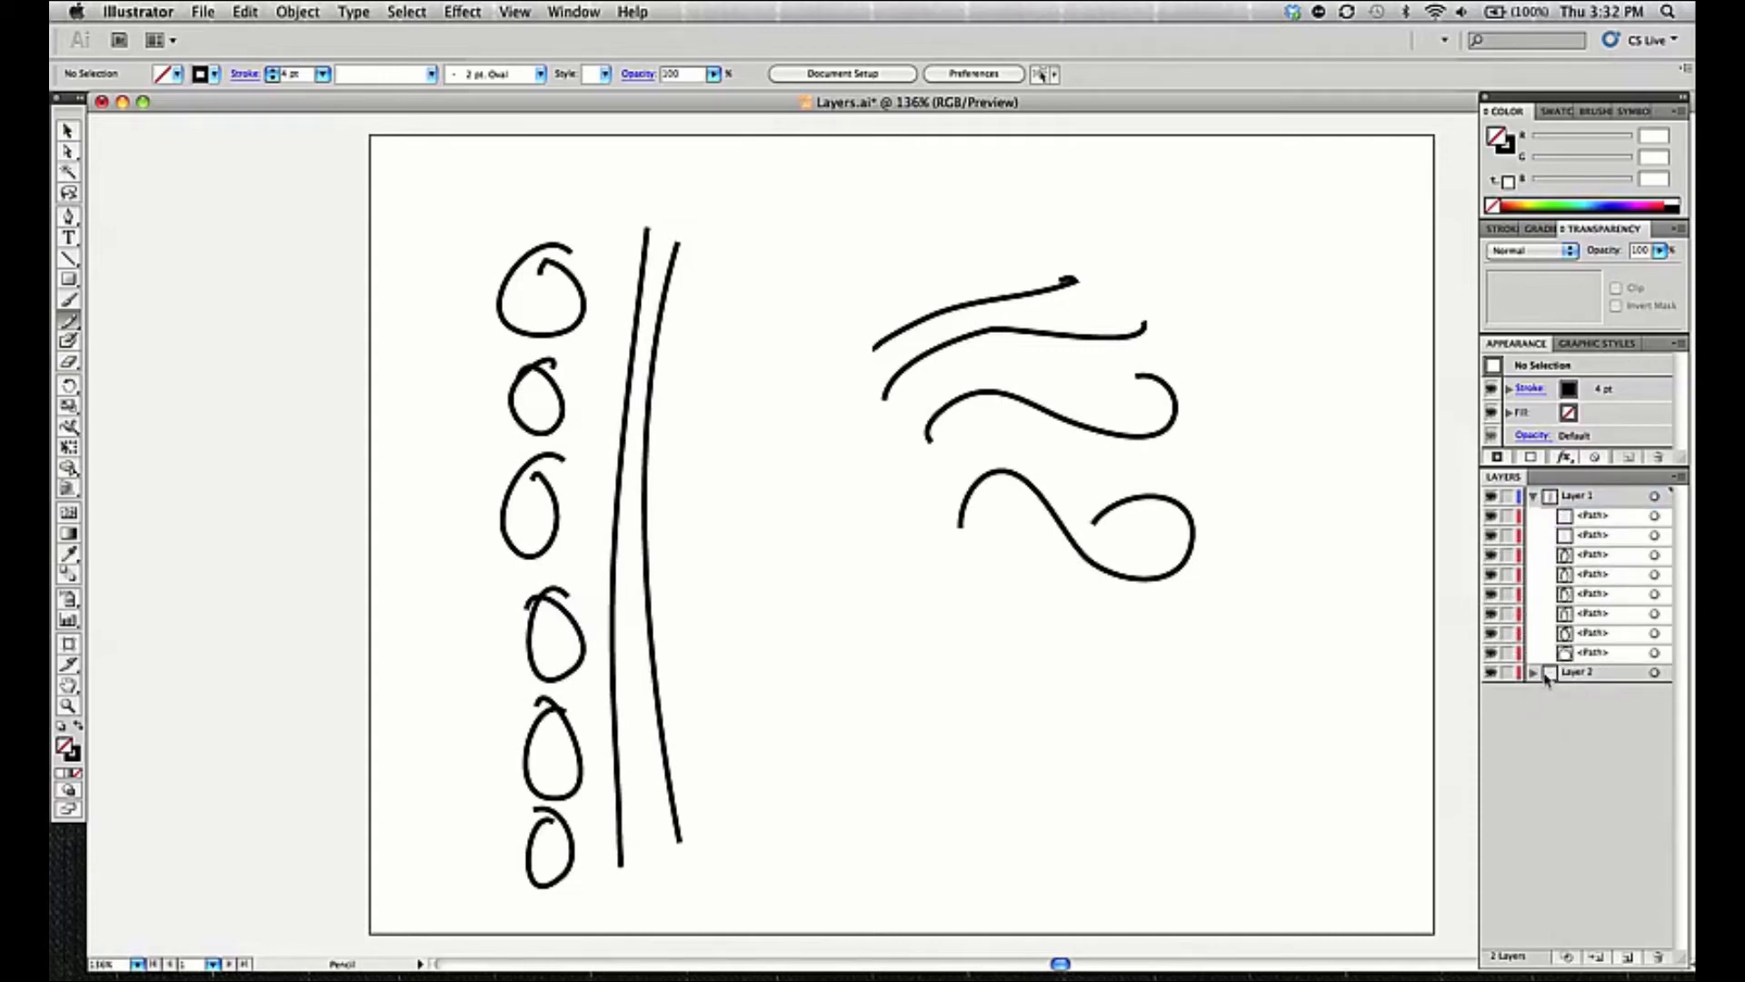
{"action": "left_click", "coordinate": [1533, 496]}
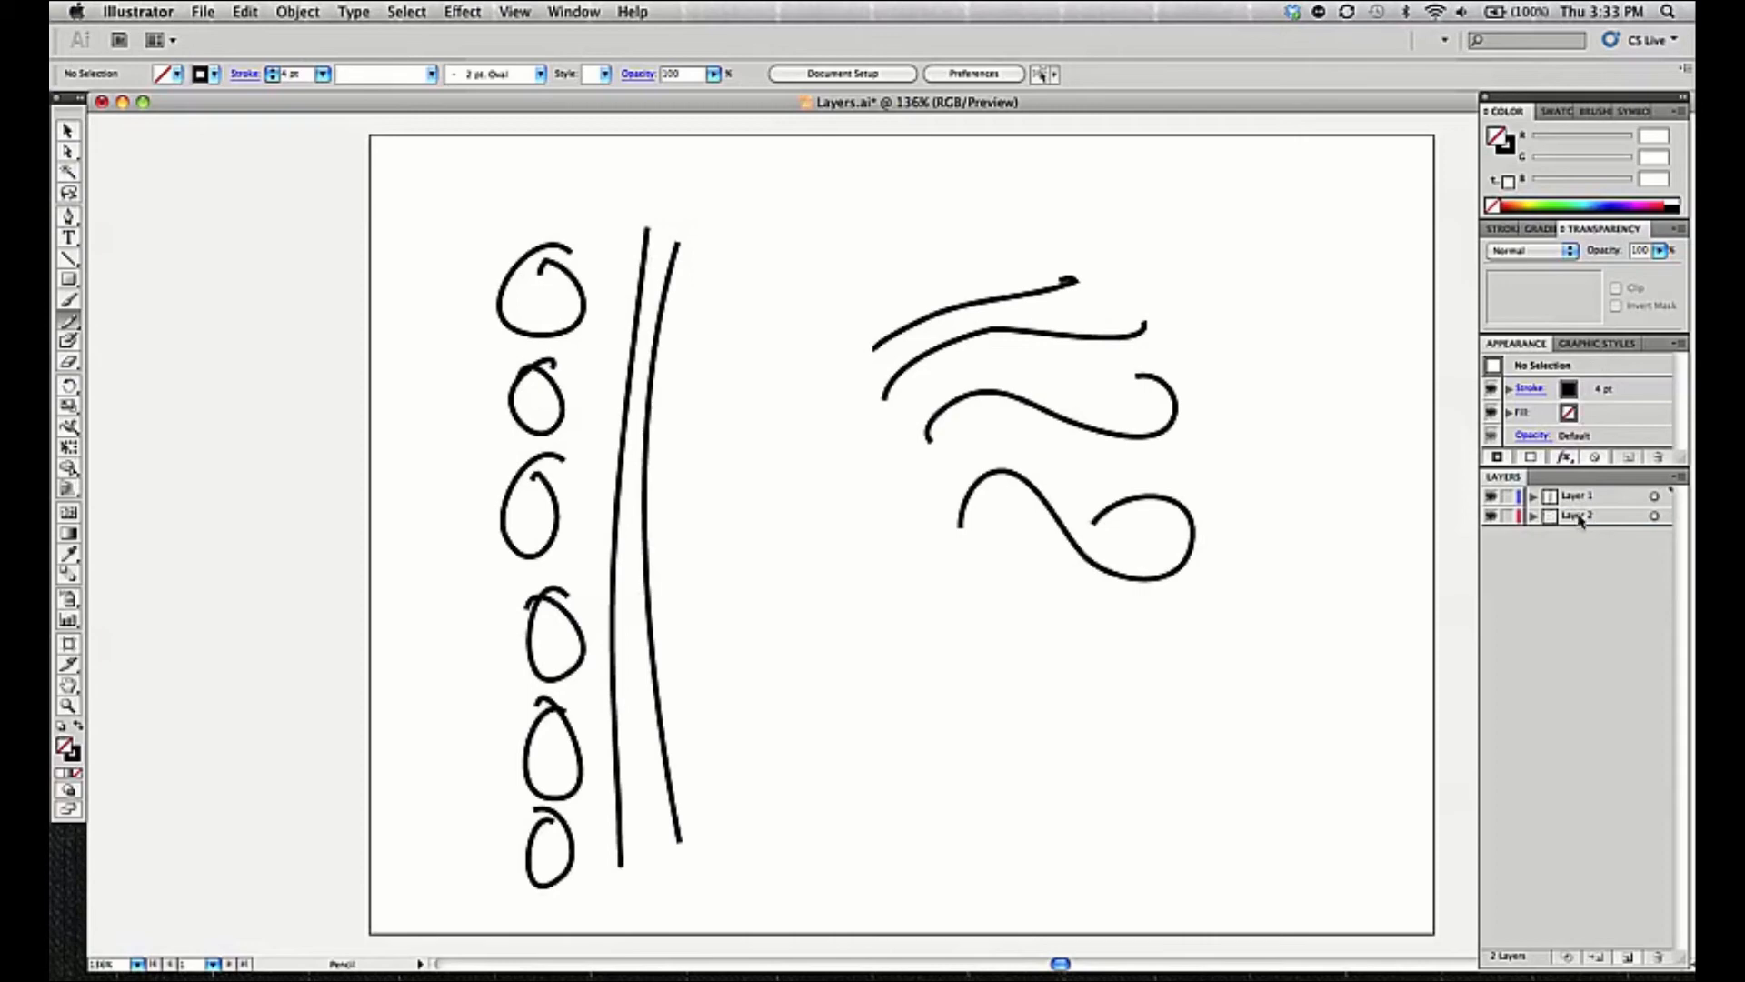
{"action": "left_click_drag", "start_coordinate": [1579, 518], "coordinate": [1579, 495]}
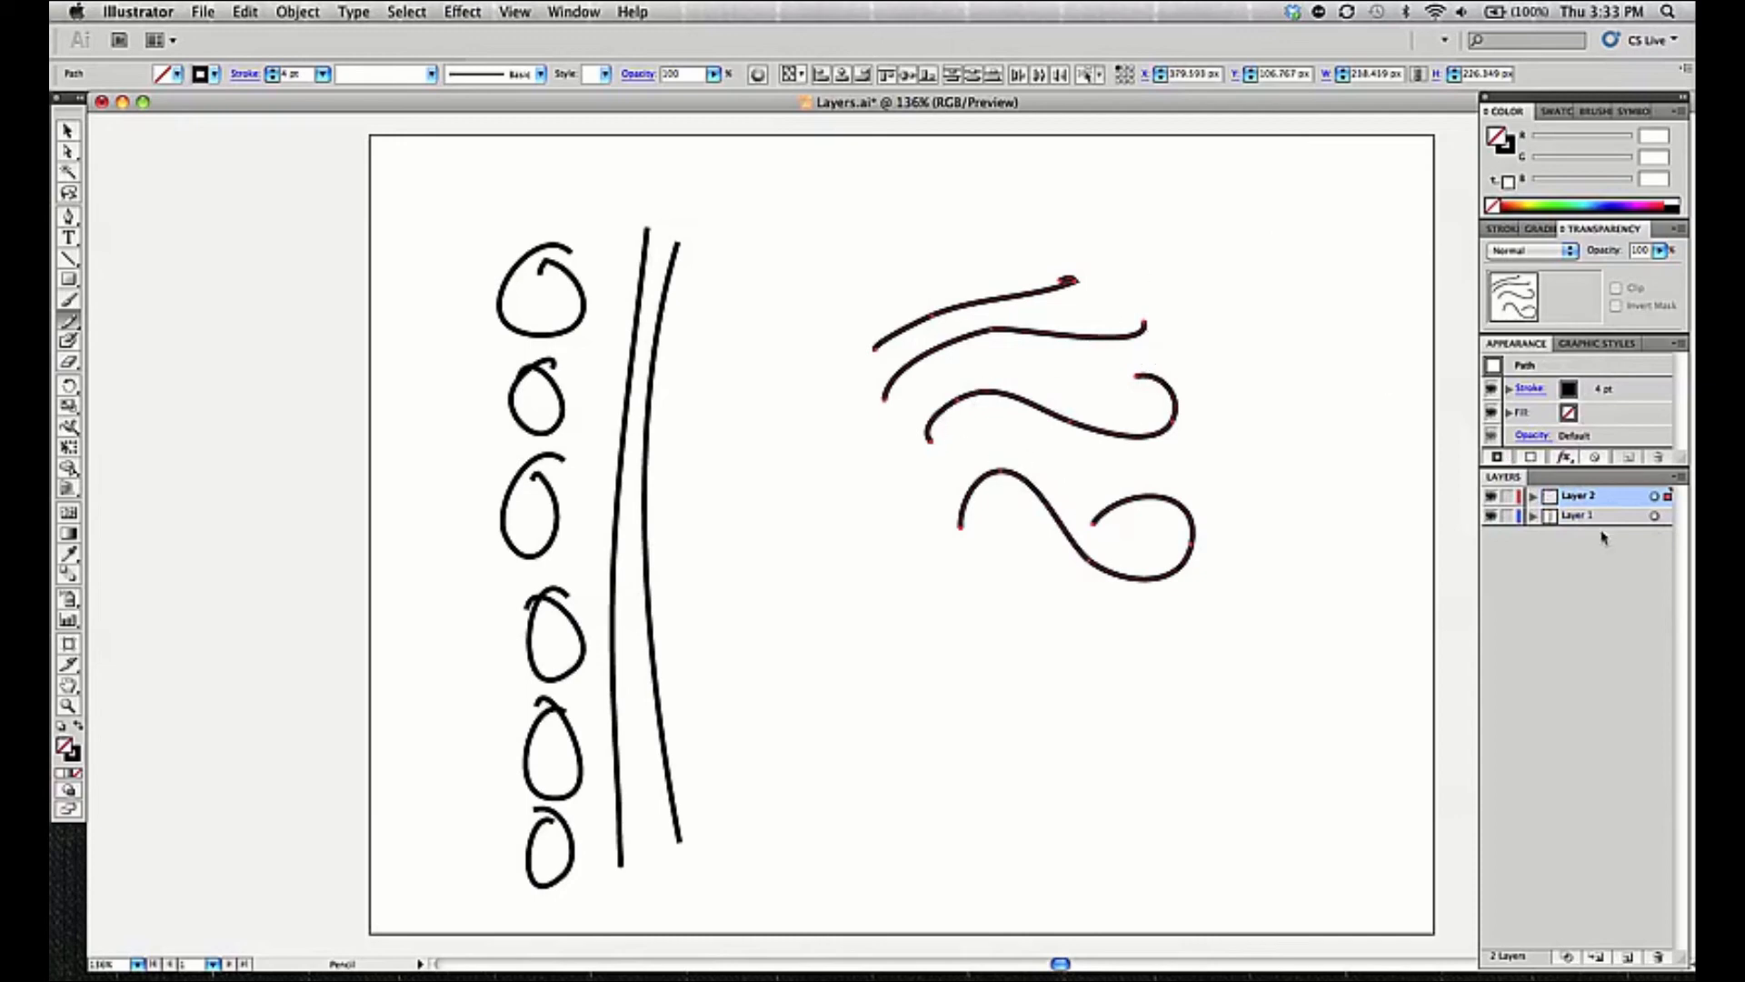
Select all artwork on Layer 1, followed by all artwork on Layer 2
{"action": "left_click", "coordinate": [1667, 517]}
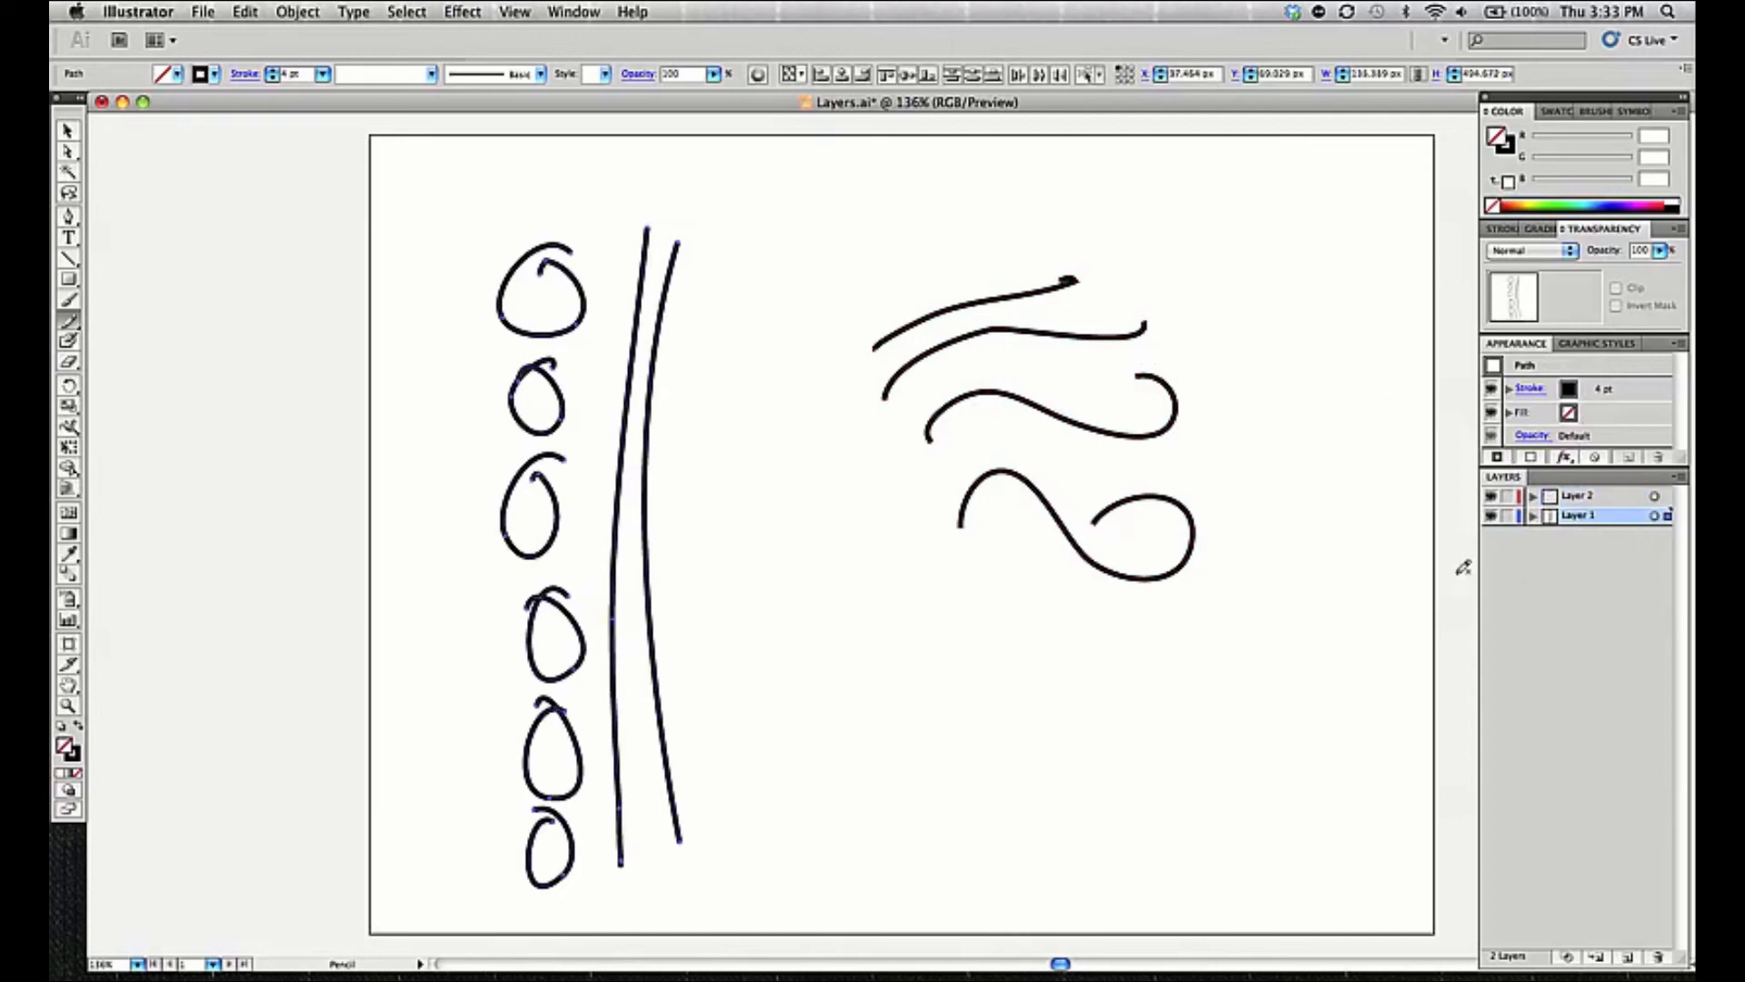
{"action": "left_click", "coordinate": [1654, 495]}
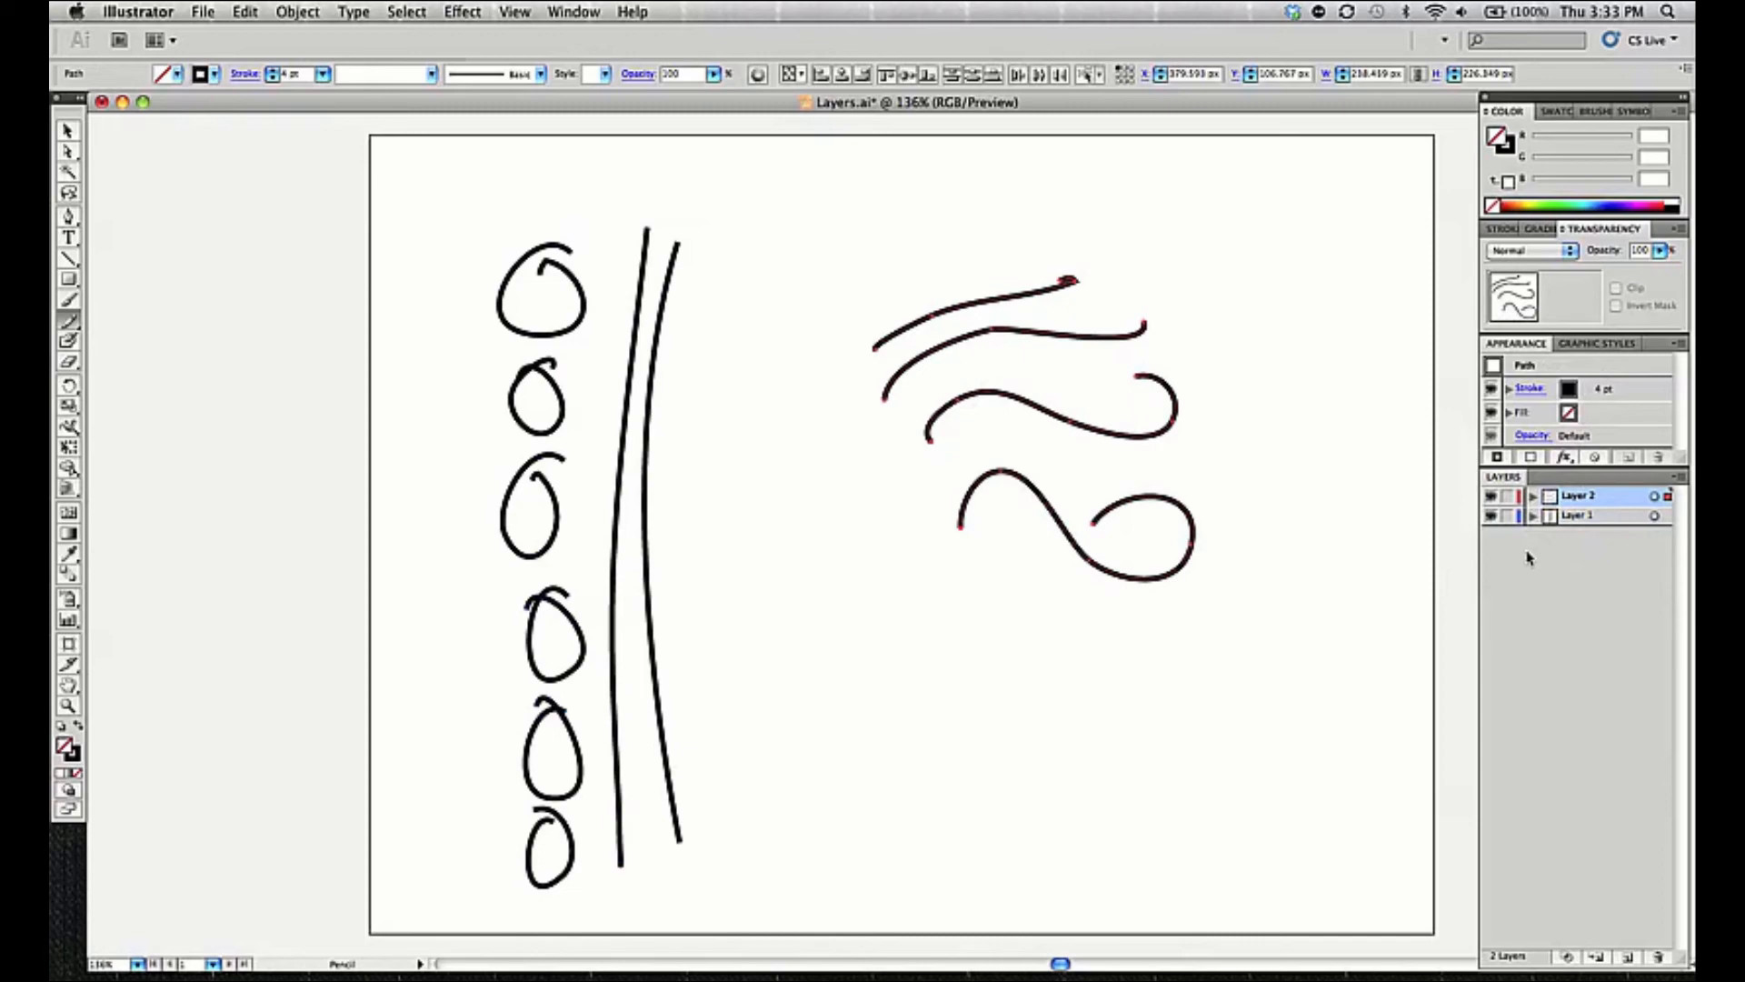
Add a new layer above Layer 2 and draw a Pencil square spiral about 118 px by 108 px below the wavy lines
{"action": "left_click", "coordinate": [1627, 956]}
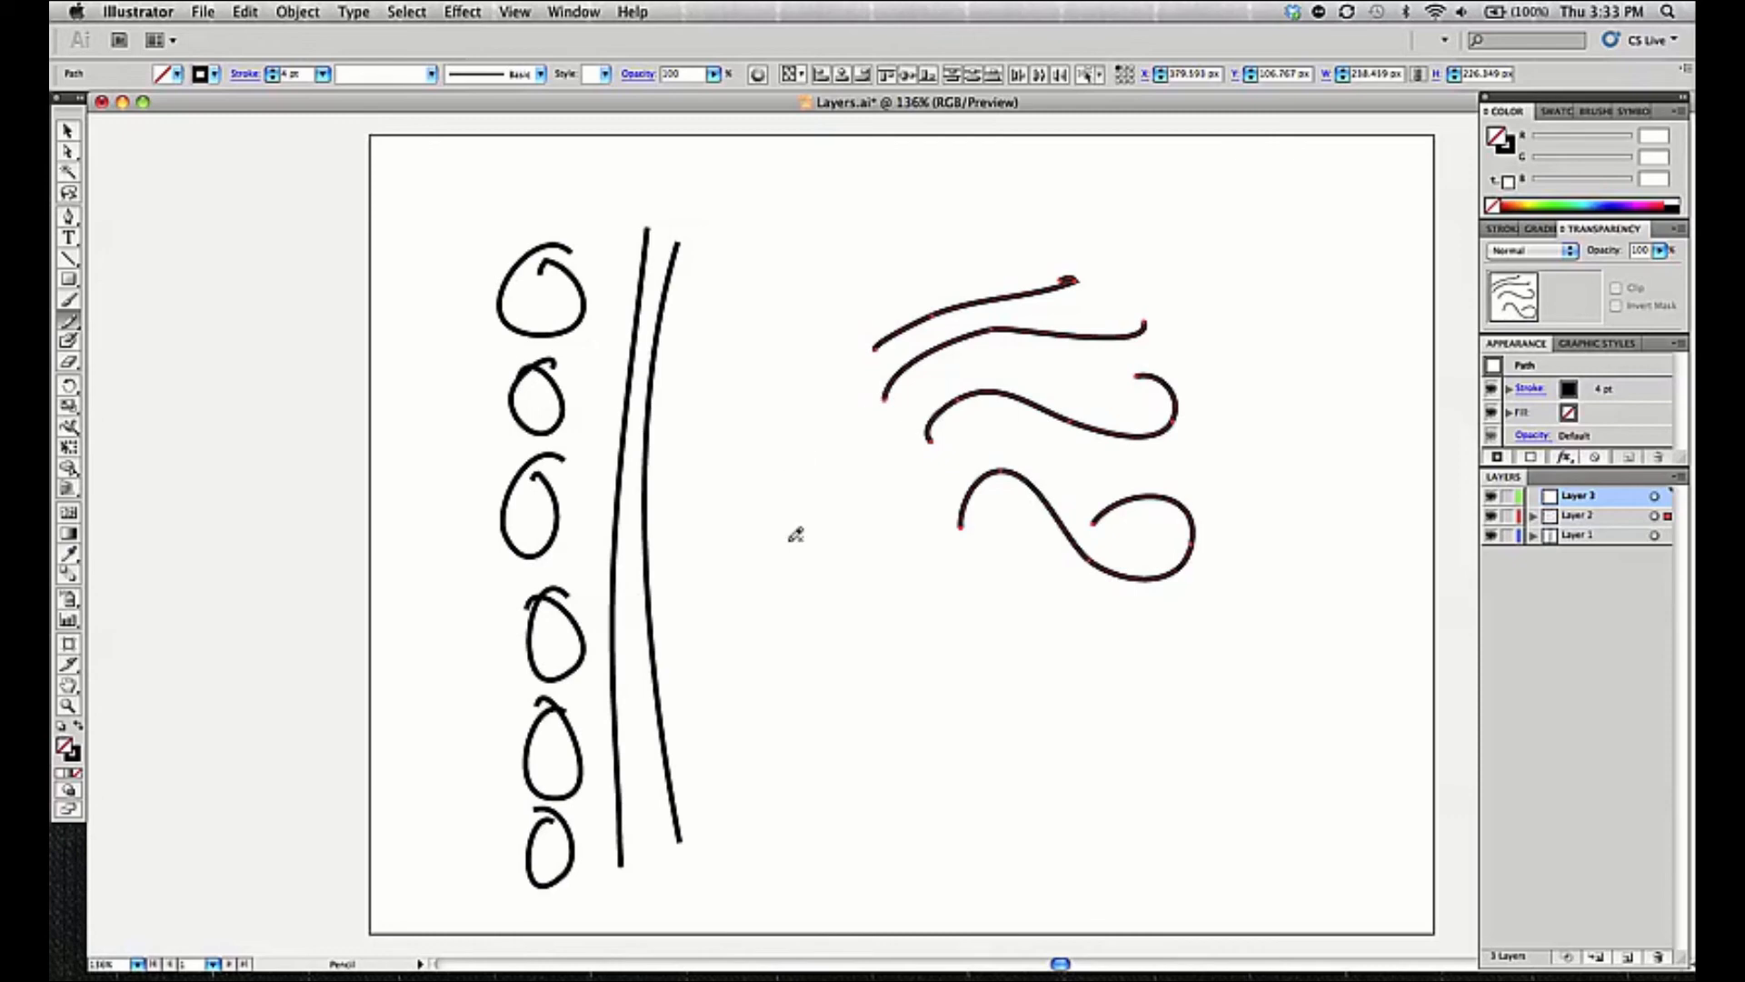
{"action": "mouse_move", "coordinate": [842, 779]}
{"action": "left_mouse_down"}
{"action": "mouse_move", "coordinate": [814, 654]}
{"action": "mouse_move", "coordinate": [959, 653]}
{"action": "mouse_move", "coordinate": [919, 783]}
{"action": "mouse_move", "coordinate": [872, 721]}
{"action": "mouse_move", "coordinate": [926, 707]}
{"action": "mouse_move", "coordinate": [898, 729]}
{"action": "left_mouse_up"}
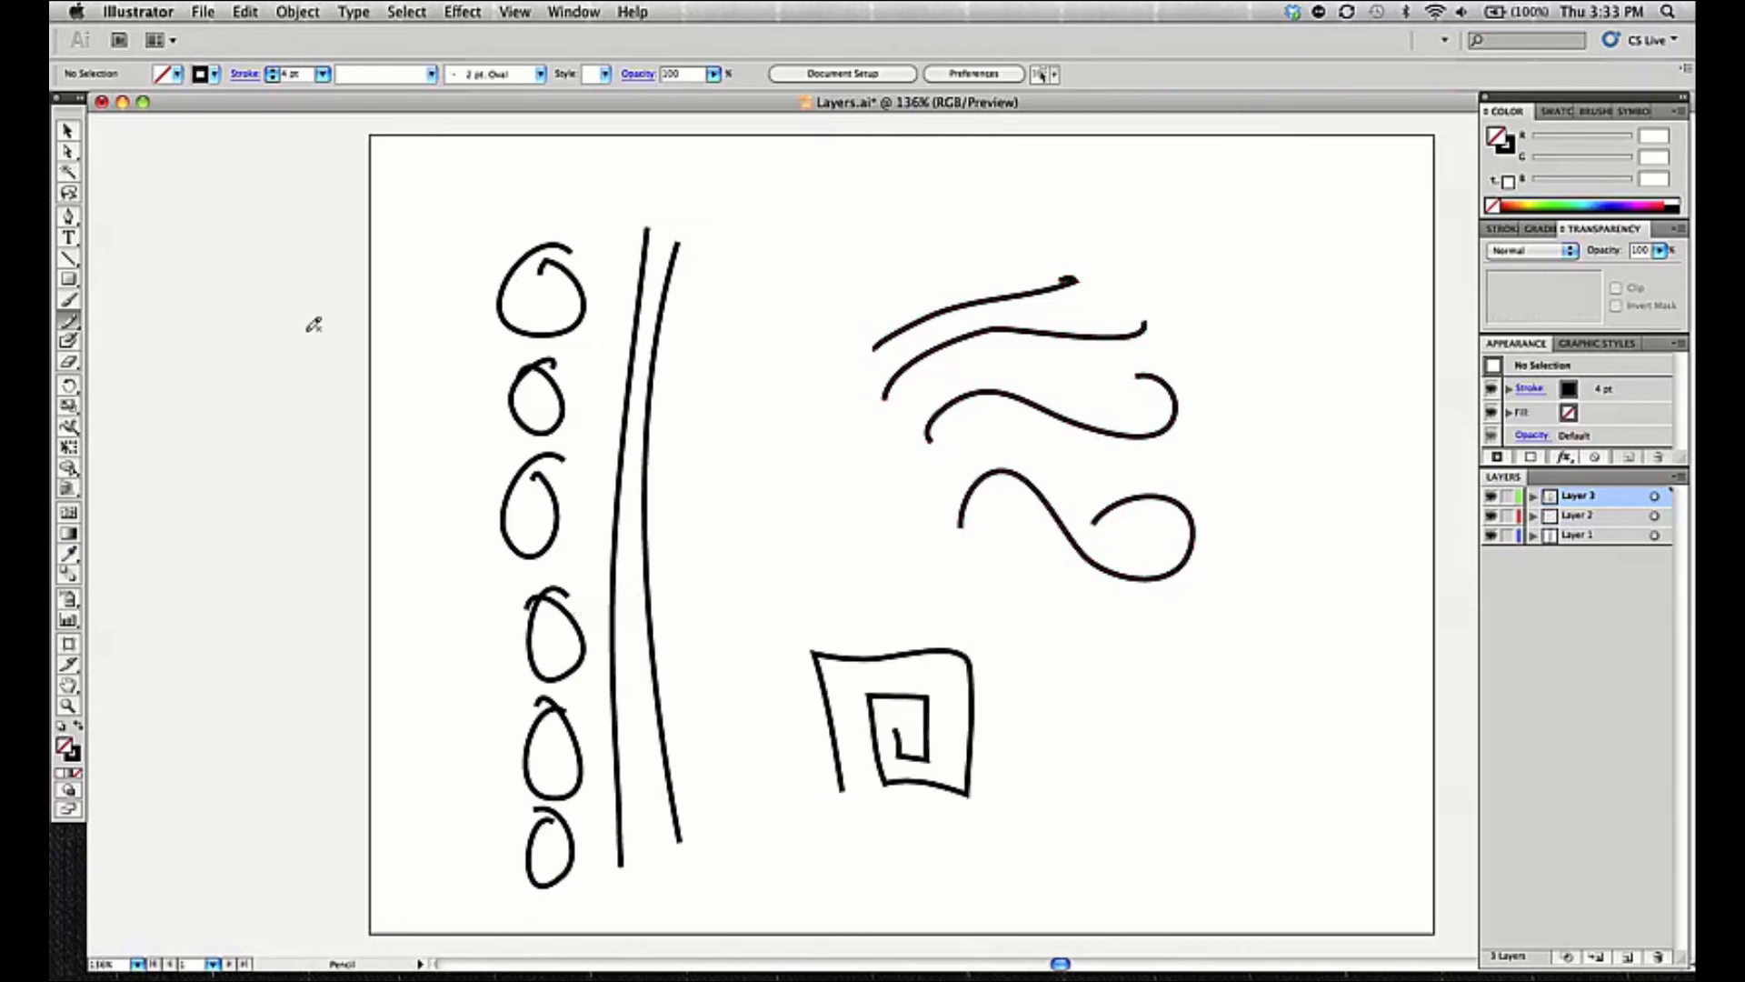
With the Selection tool active, target the artwork of each of the three layers in turn, ending with Layer 3's square spiral
{"action": "left_click", "coordinate": [70, 131]}
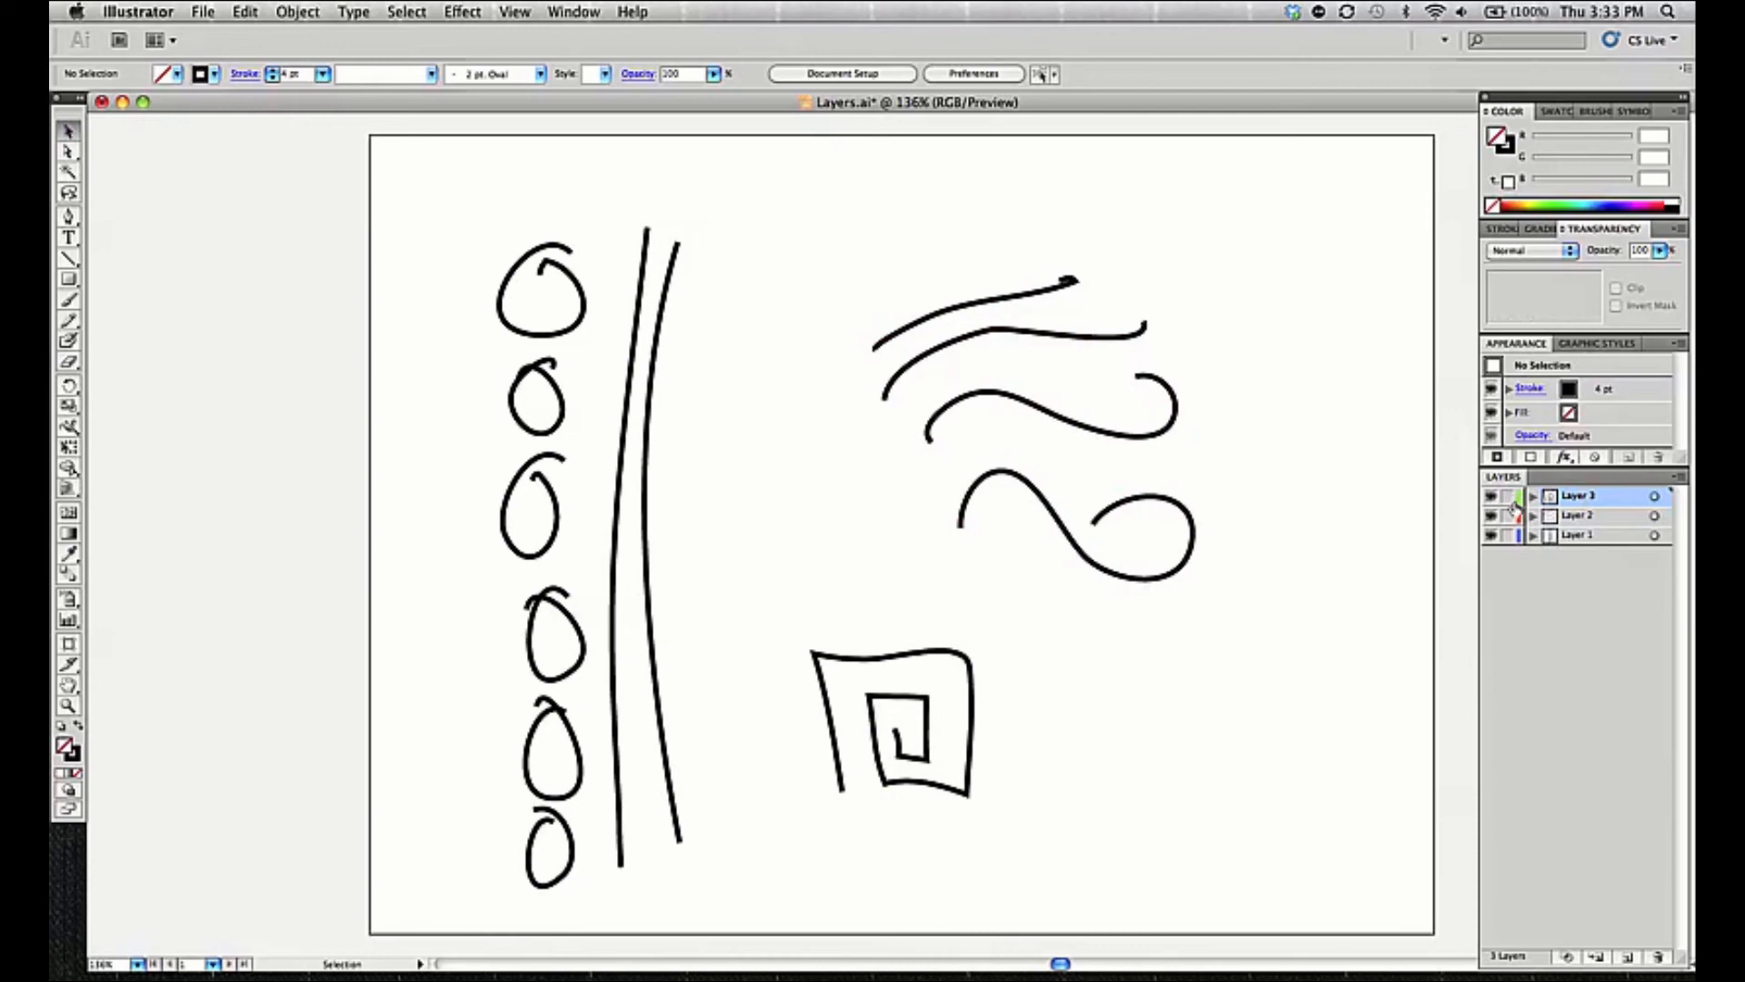
{"action": "left_click", "coordinate": [1655, 497]}
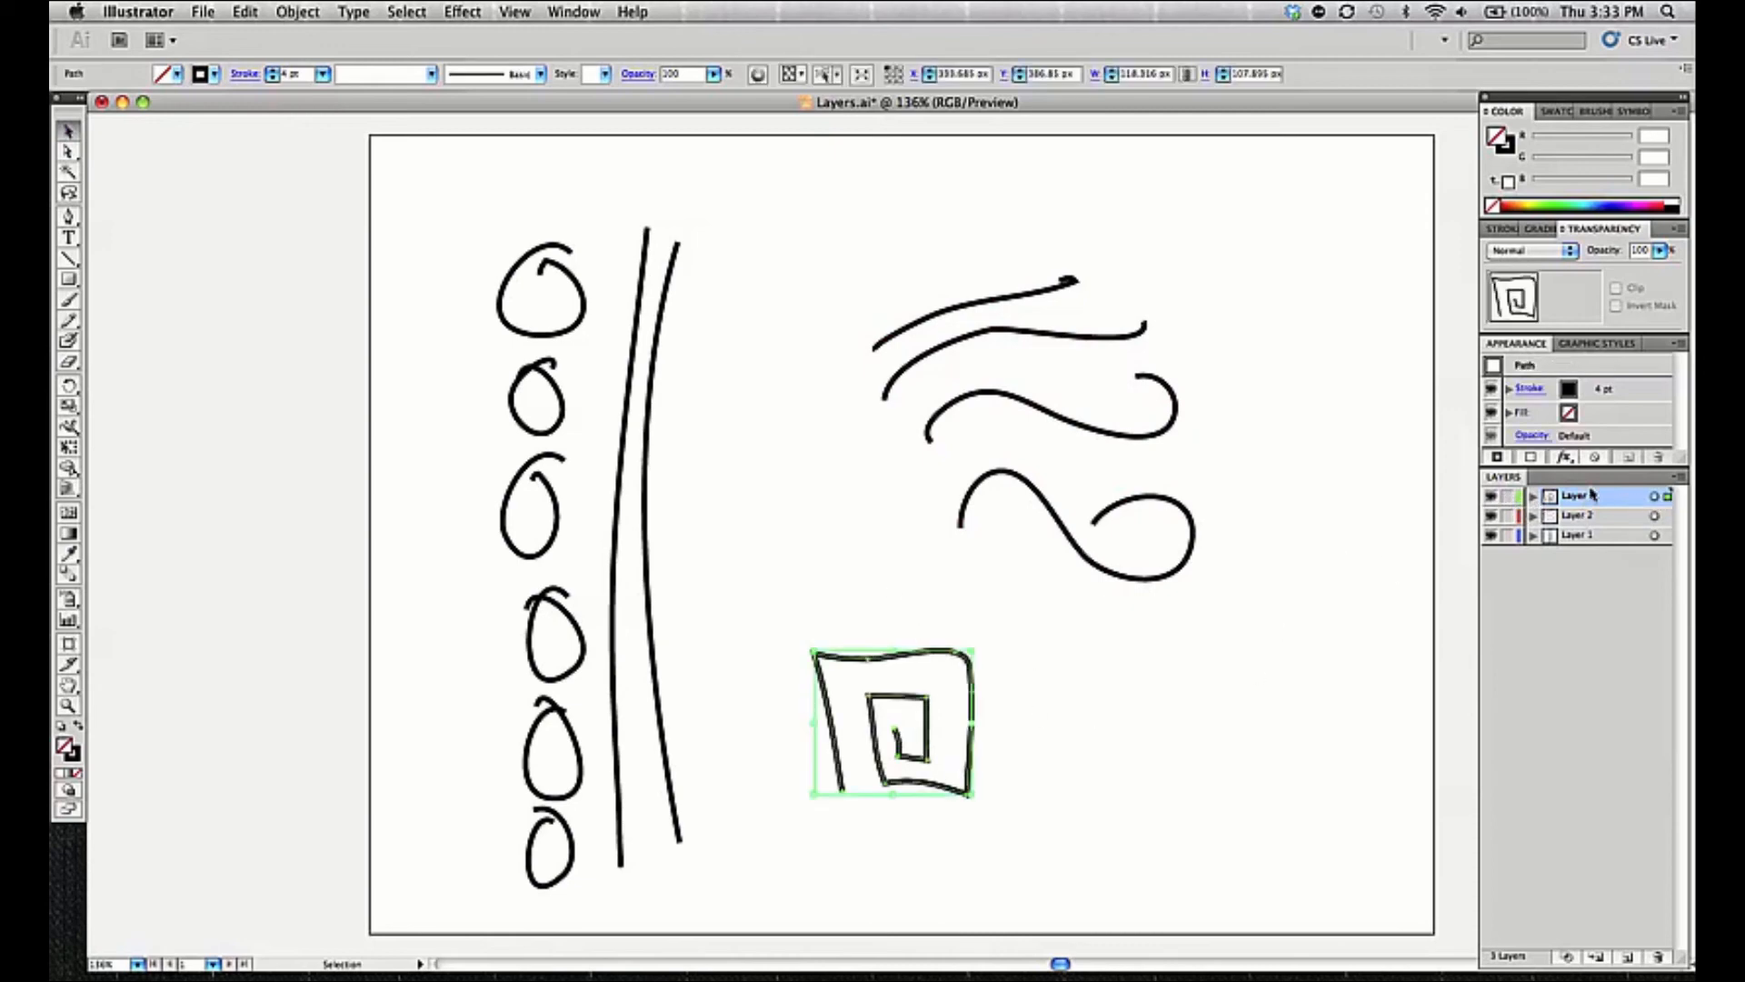
{"action": "left_click", "coordinate": [1656, 515]}
{"action": "left_click", "coordinate": [1655, 536]}
{"action": "left_click", "coordinate": [1656, 516]}
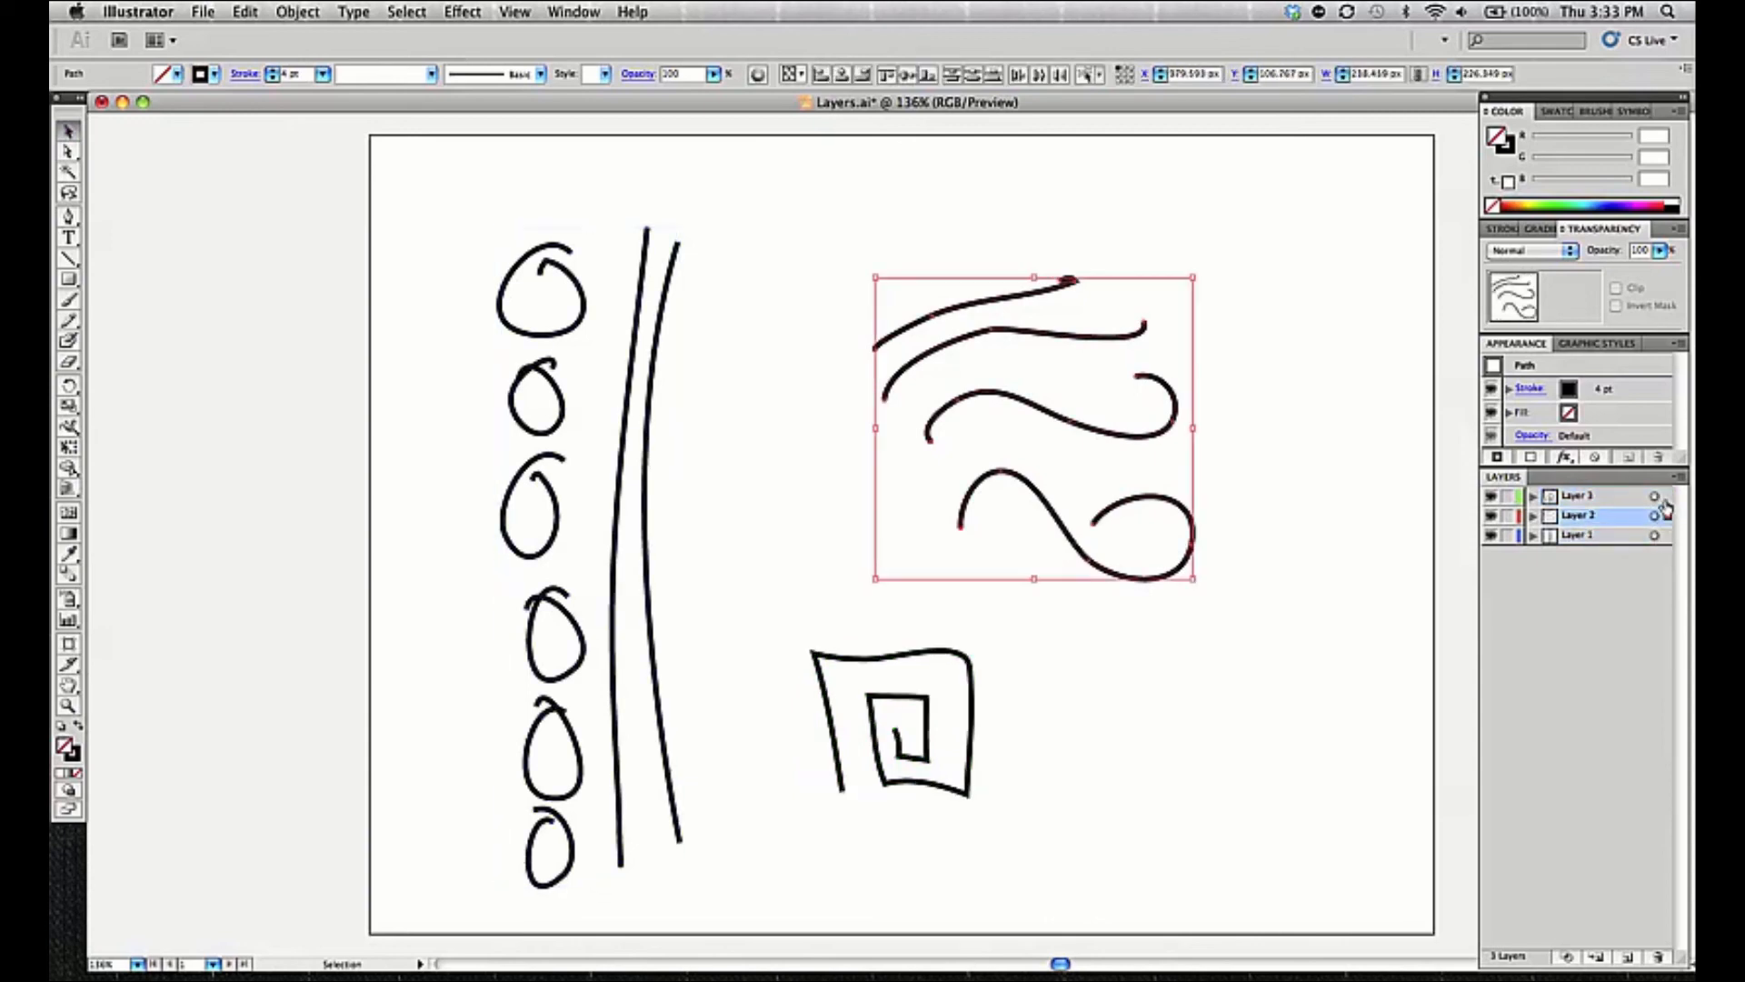
{"action": "left_click", "coordinate": [1654, 496]}
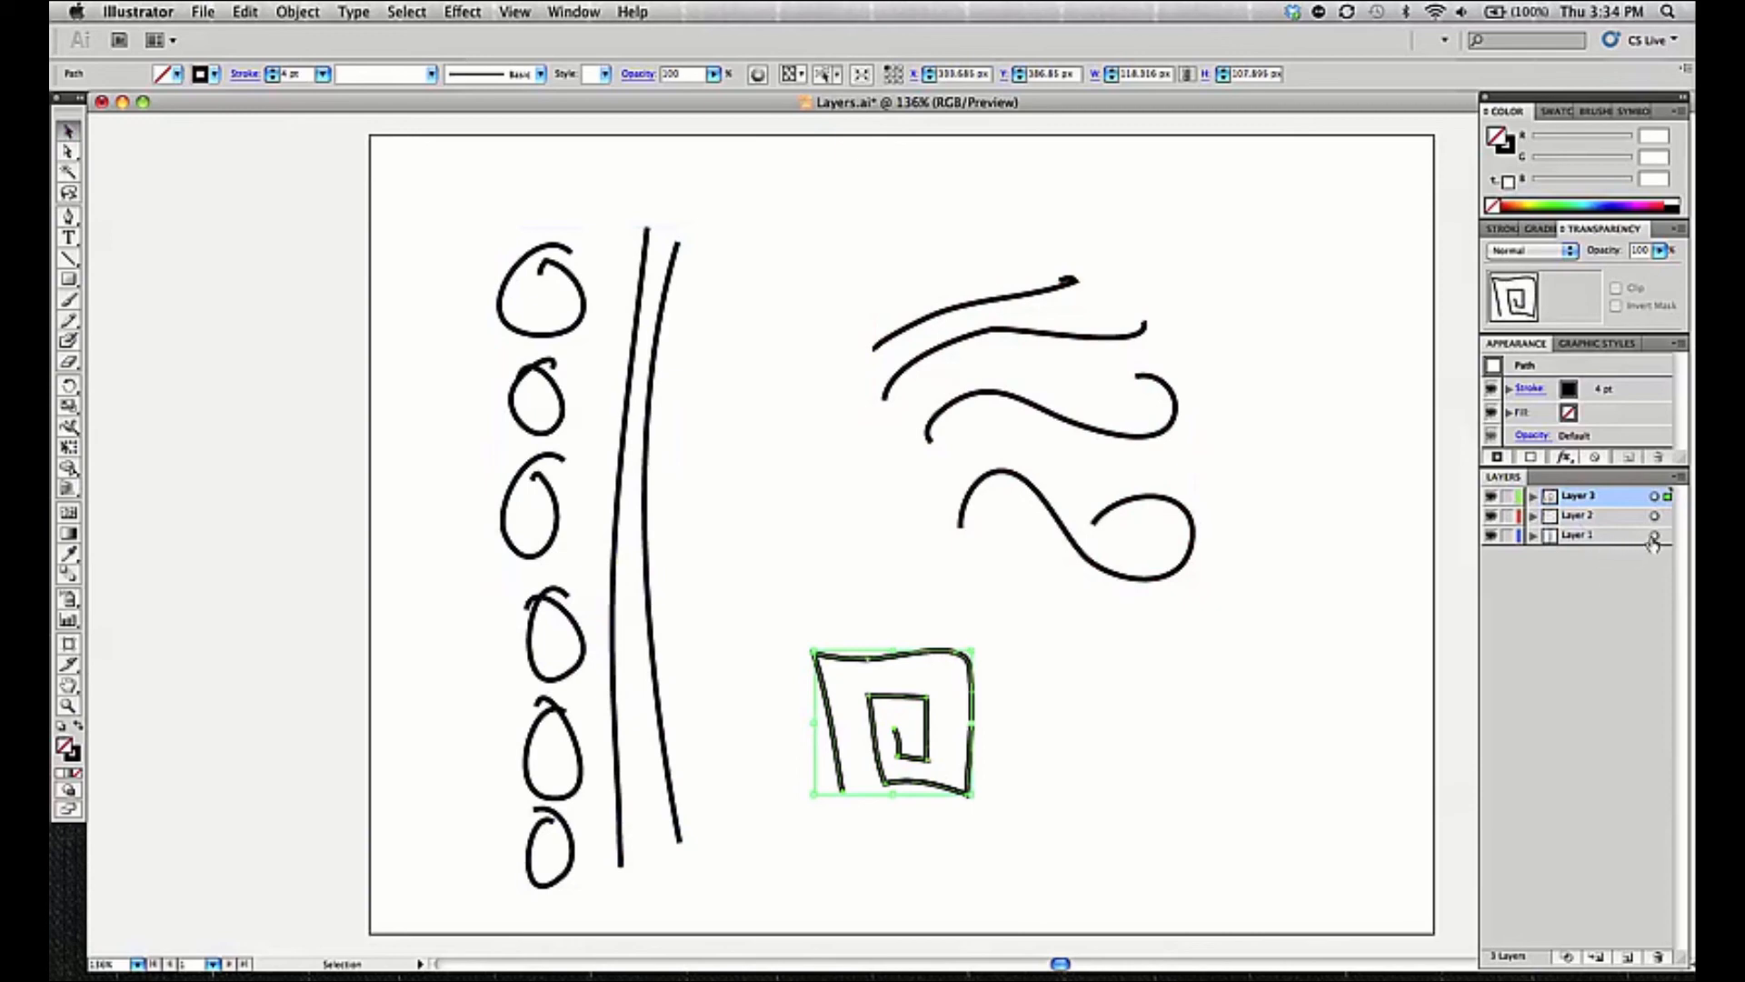
Change Layer 3's color to Purple in its Layer Options, trying Teal and Brick Red first
{"action": "double_click", "coordinate": [1615, 498]}
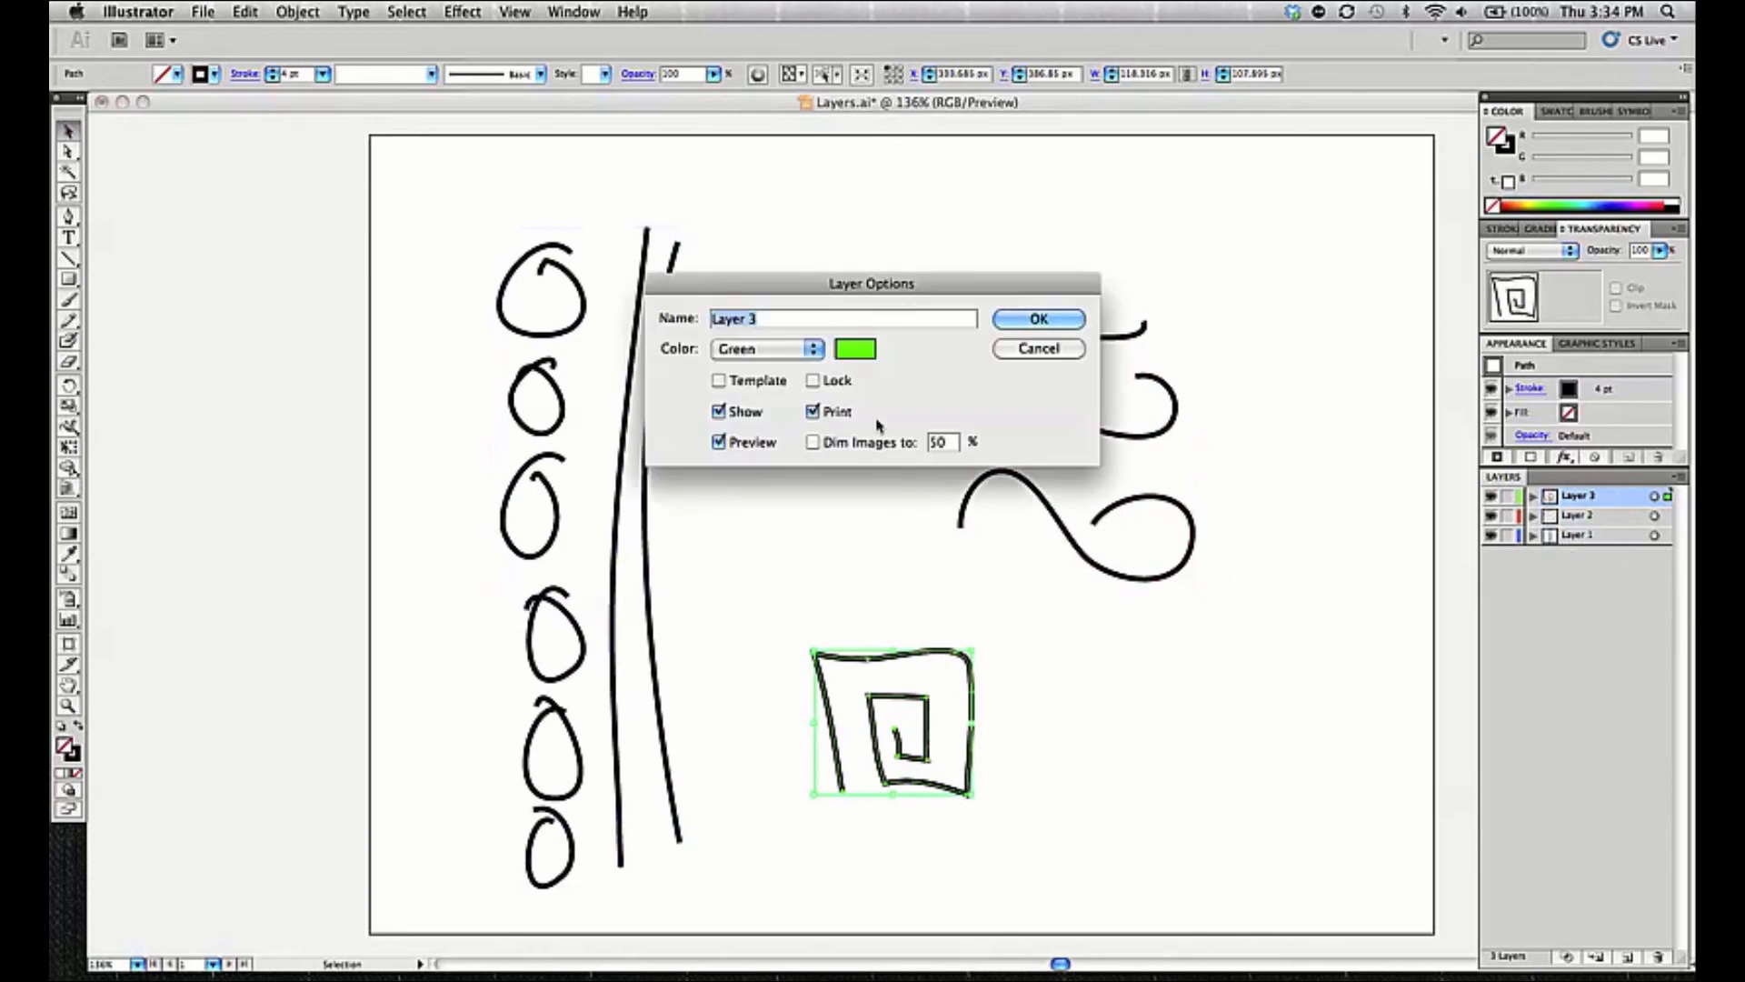
{"action": "left_click", "coordinate": [813, 350]}
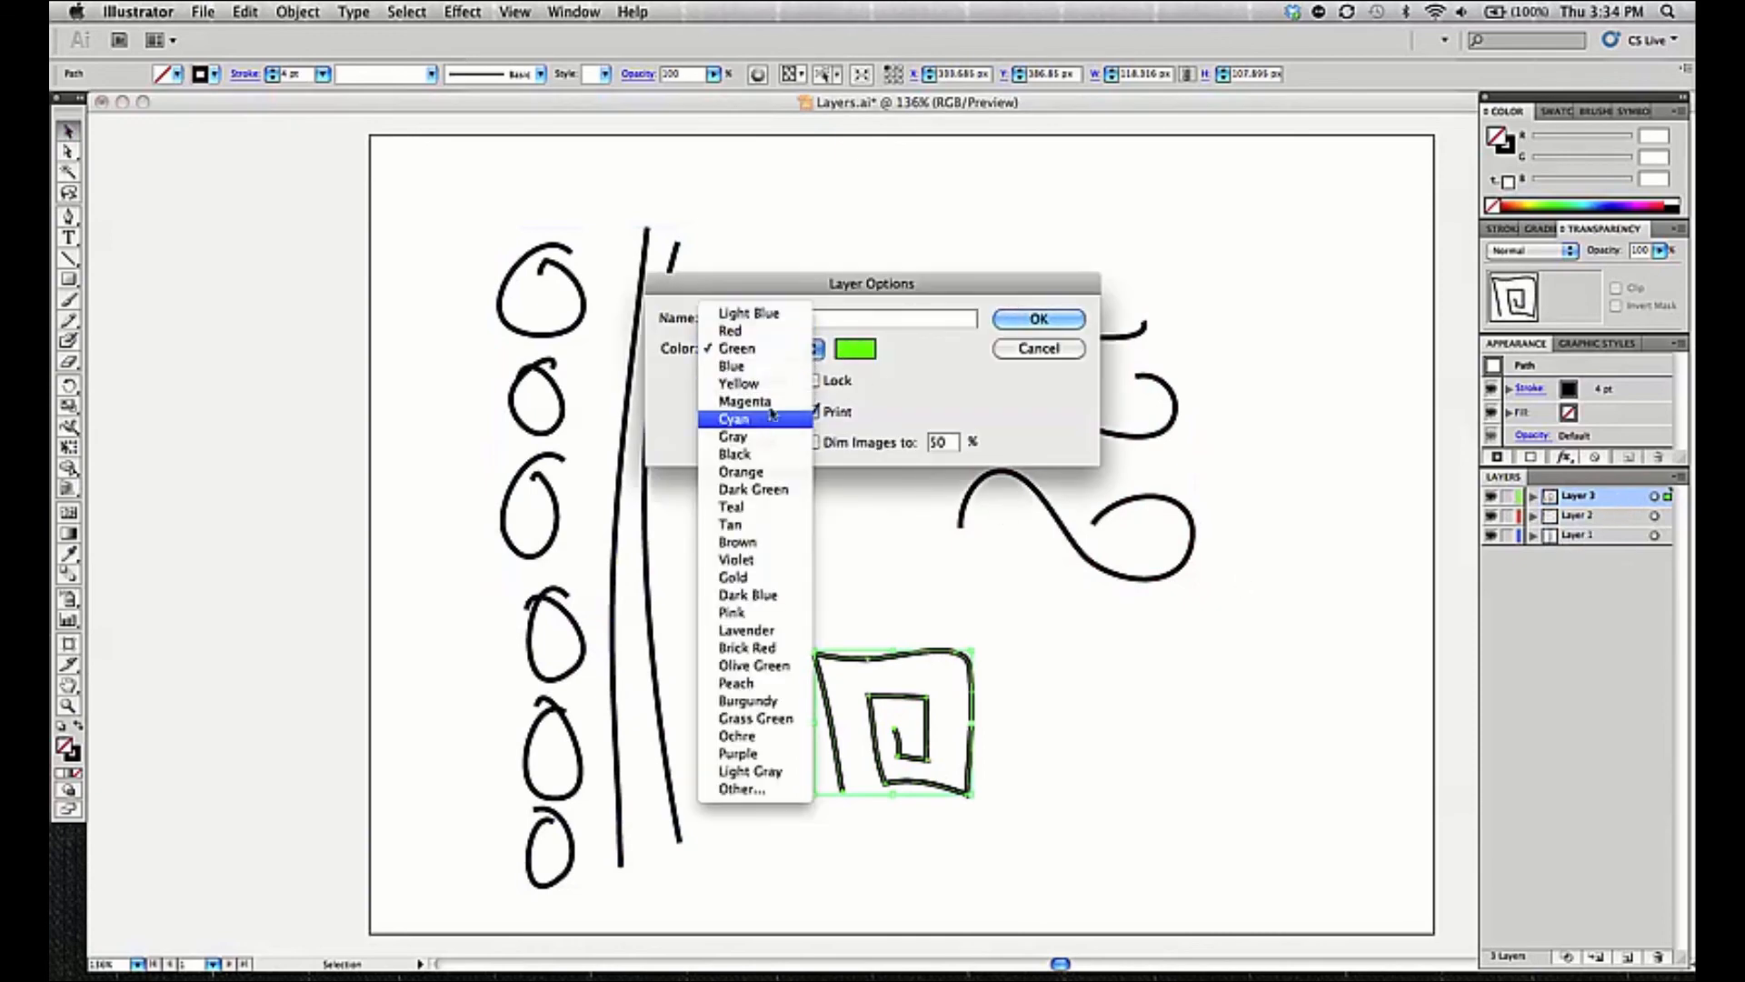
{"action": "left_click", "coordinate": [763, 509]}
{"action": "left_click", "coordinate": [800, 349]}
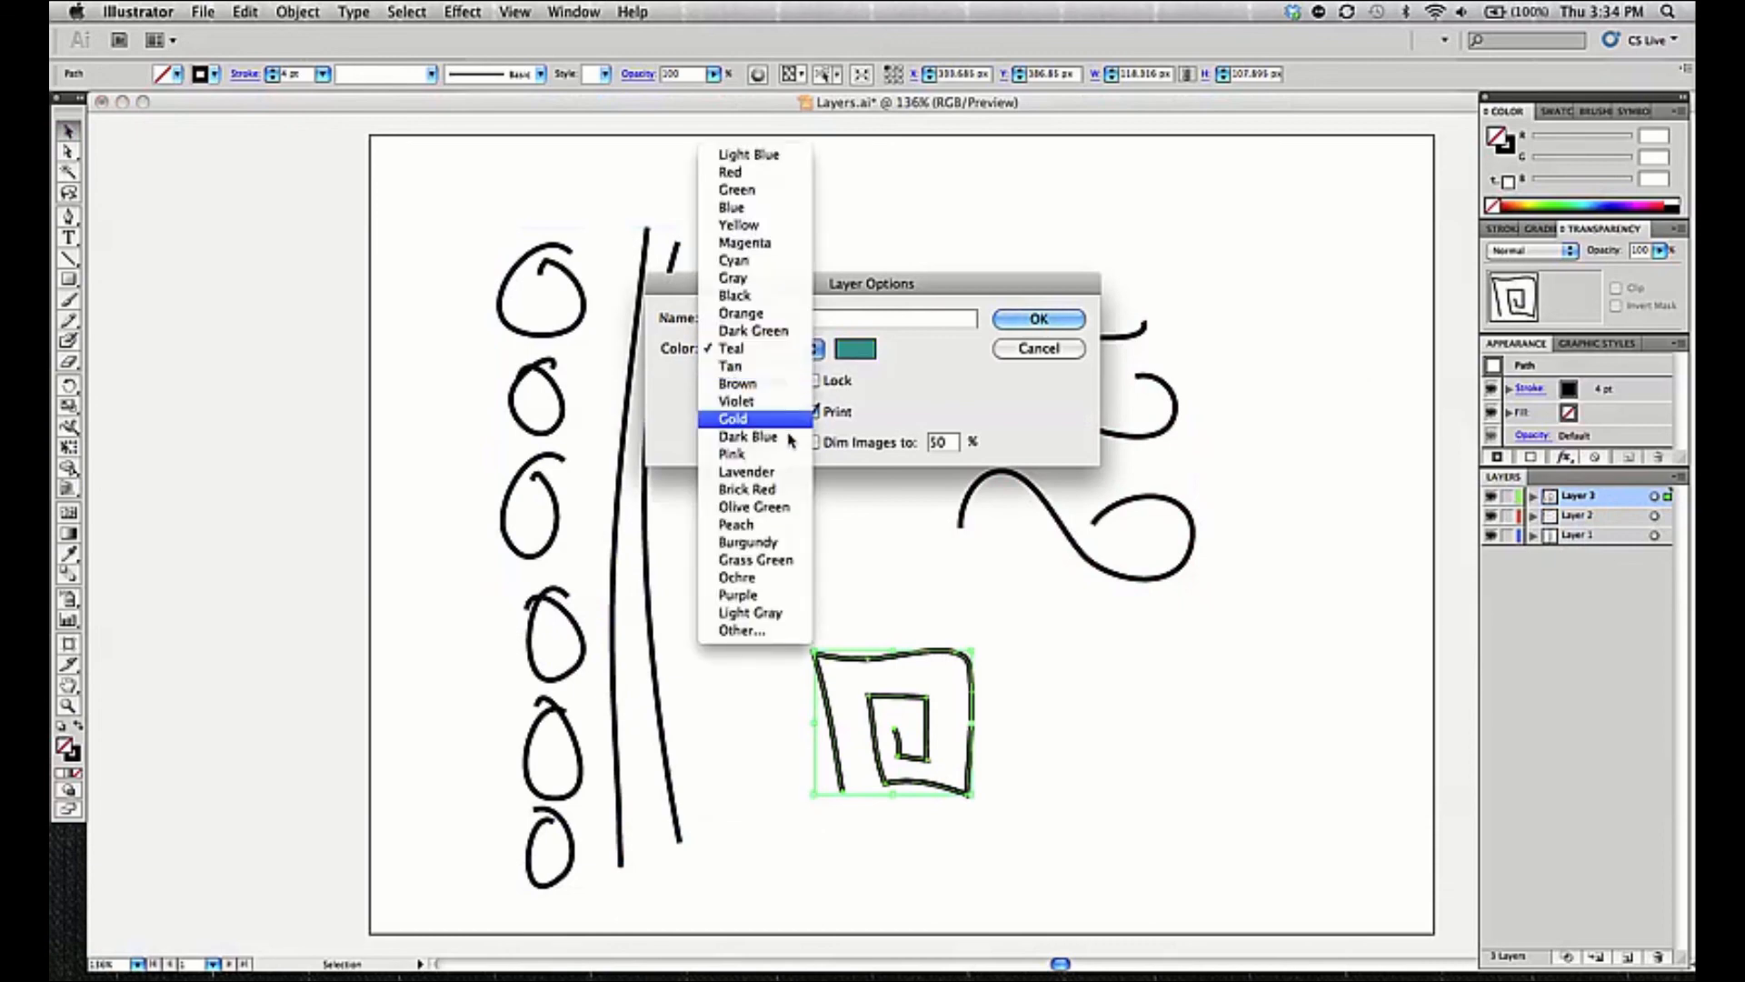
{"action": "left_click", "coordinate": [780, 488]}
{"action": "left_click", "coordinate": [781, 351]}
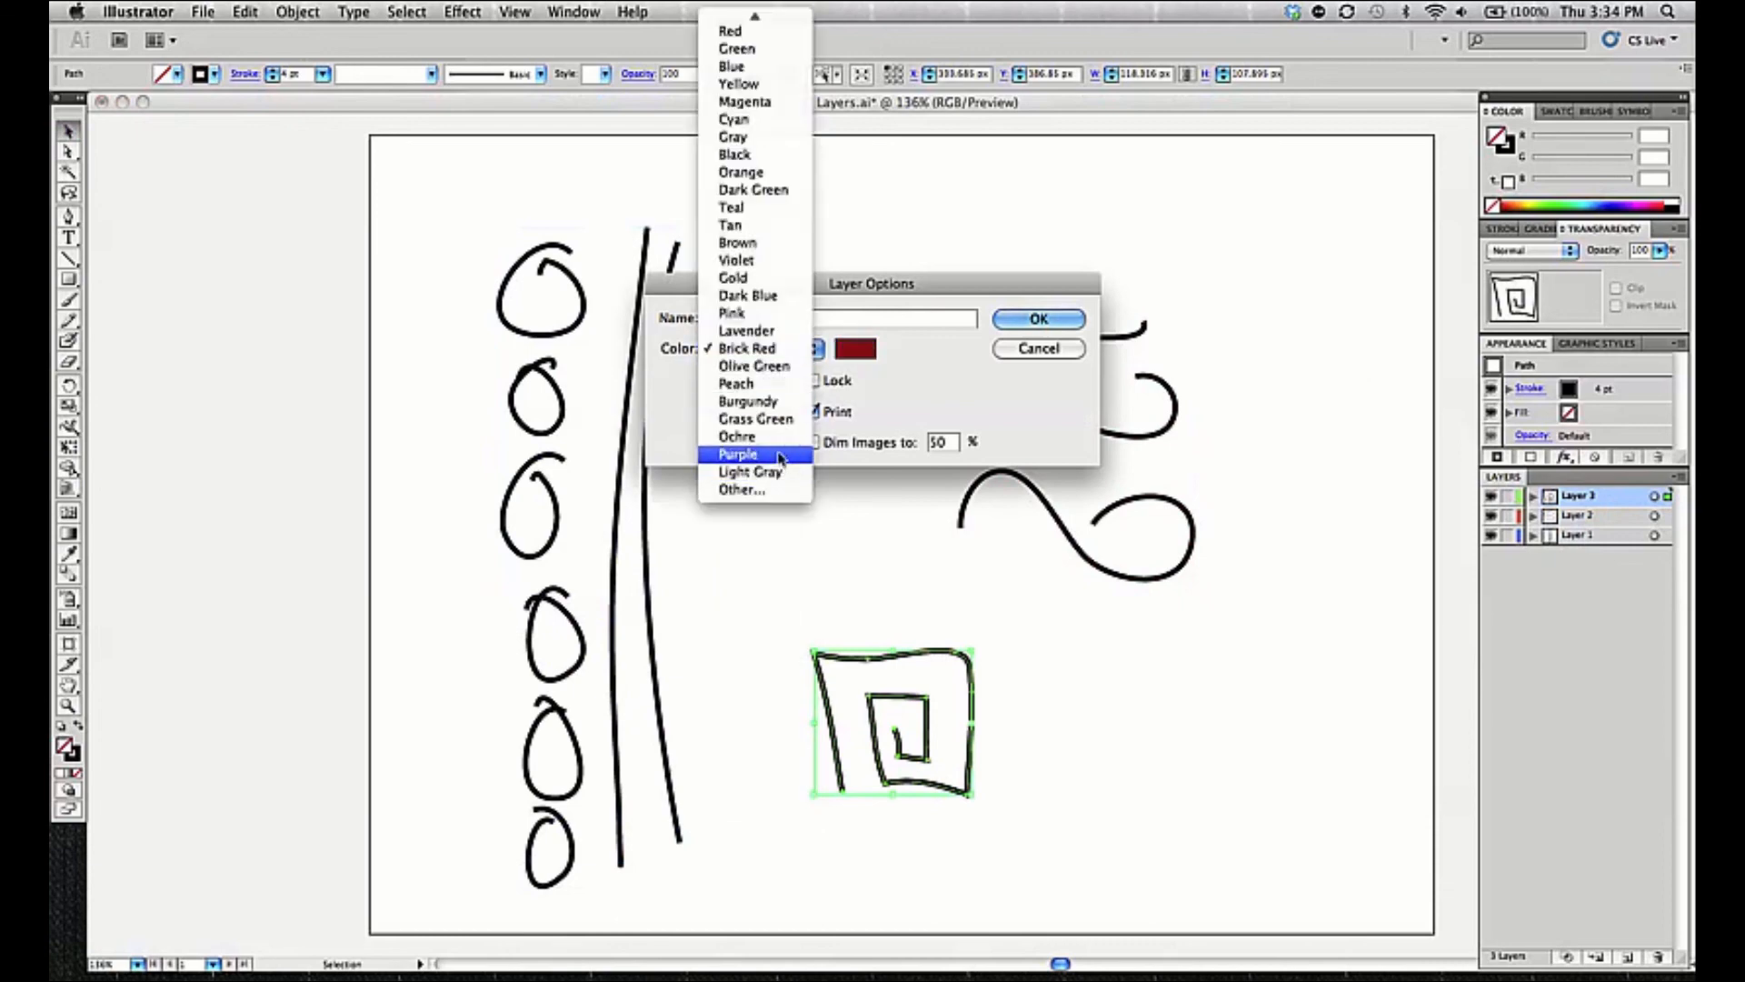
{"action": "left_click", "coordinate": [780, 455]}
{"action": "left_click", "coordinate": [1025, 321]}
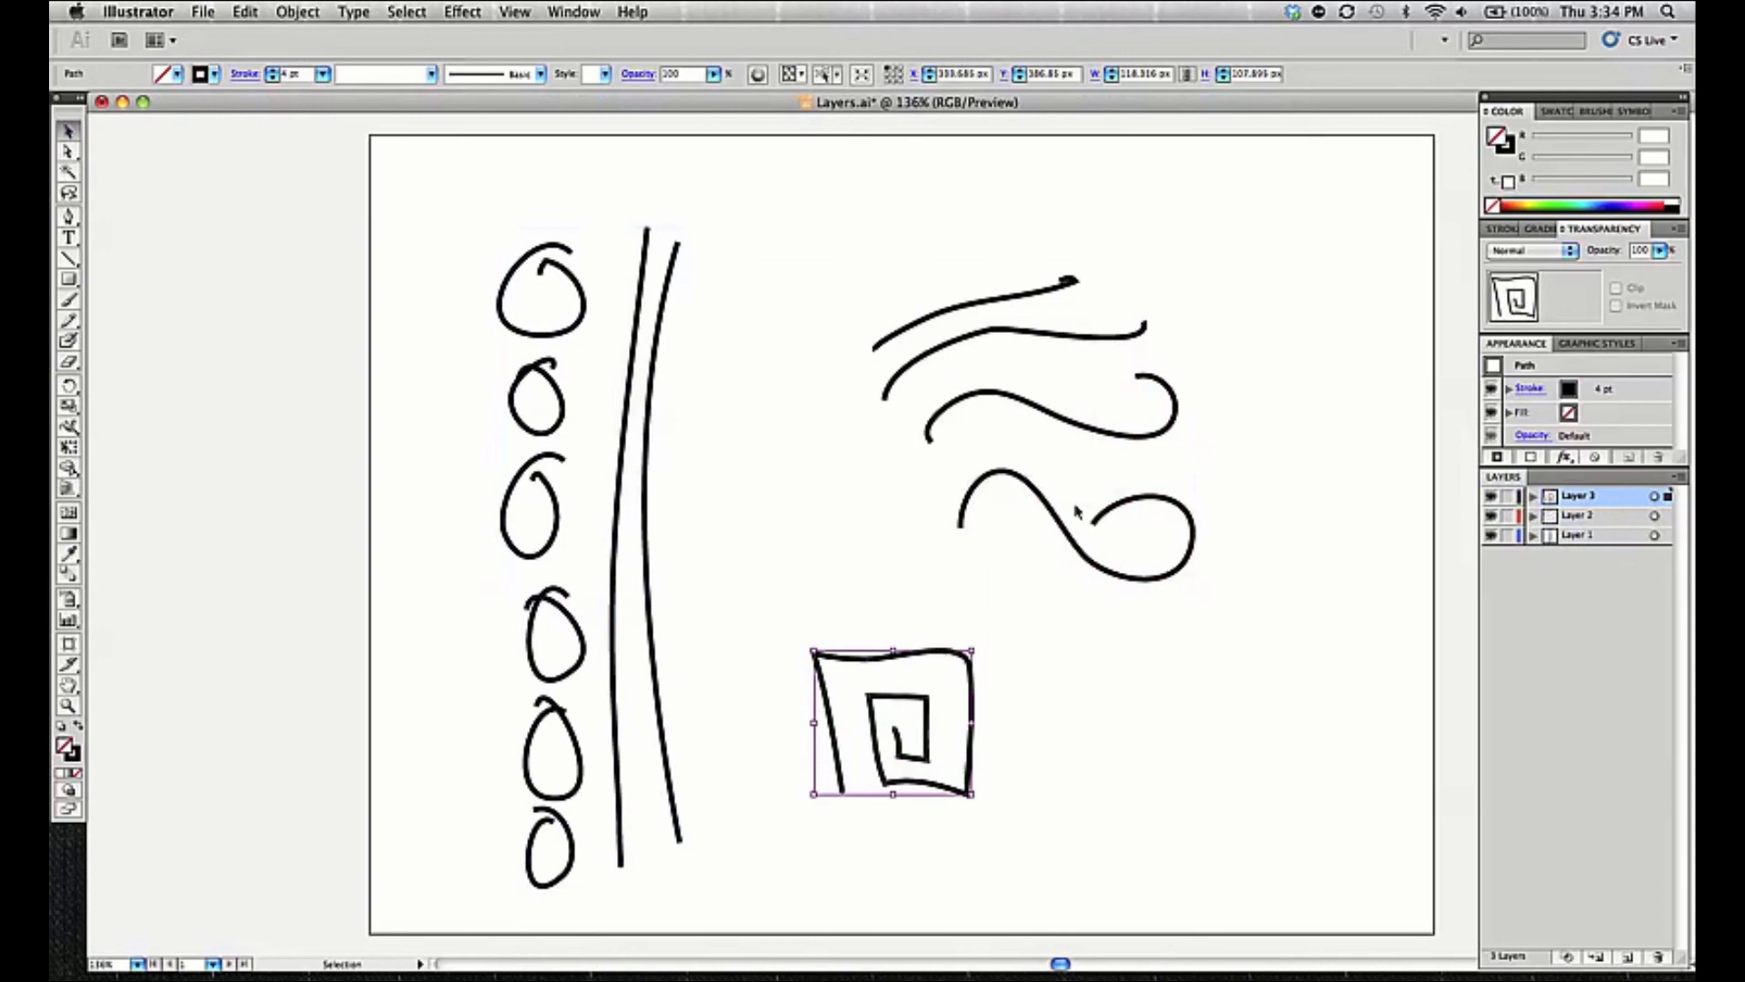